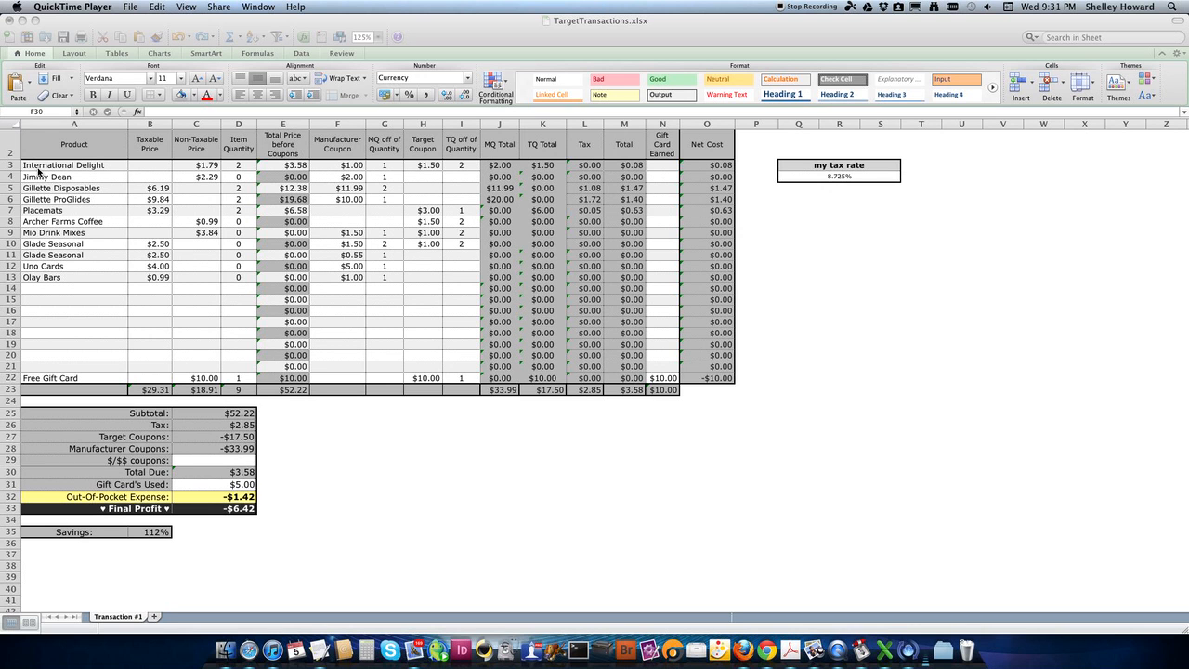
- Examine the calculated total and net cost columns, the product, price and coupon entry cells, and the International Delight row
{"action": "scroll", "coordinate": [40, 175], "scroll_direction": "up", "scroll_amount": 1}
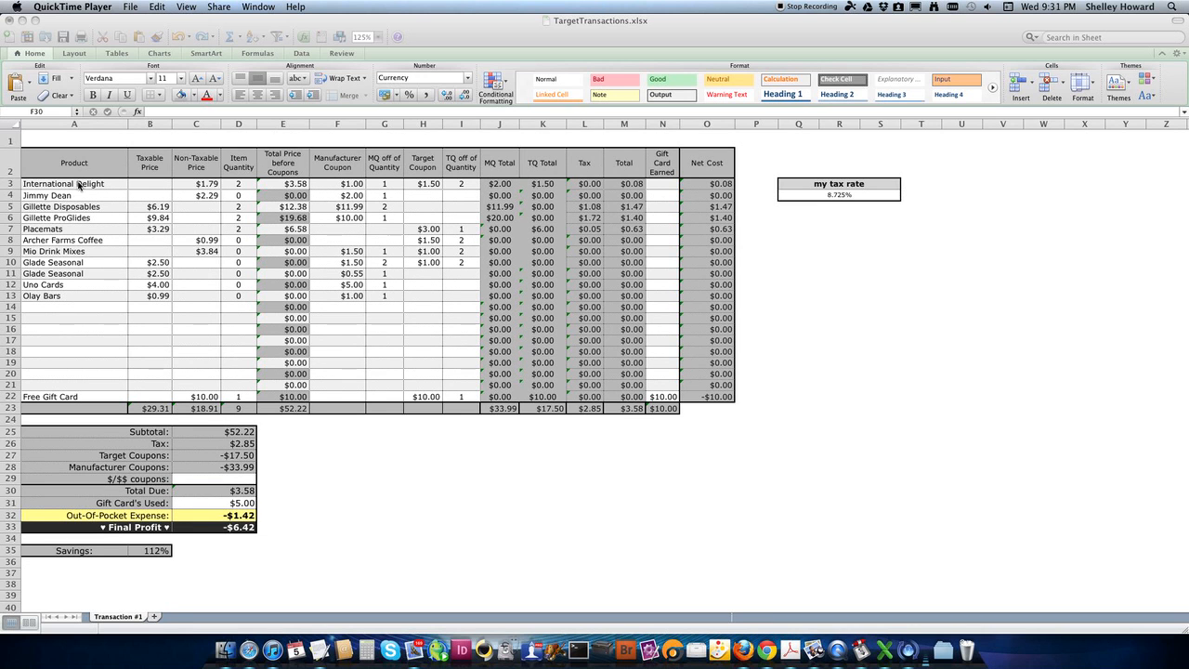
{"action": "left_click_drag", "start_coordinate": [498, 184], "coordinate": [624, 385]}
{"action": "left_click_drag", "start_coordinate": [706, 184], "coordinate": [706, 409]}
{"action": "left_click_drag", "start_coordinate": [288, 184], "coordinate": [284, 397]}
{"action": "left_click", "coordinate": [314, 463]}
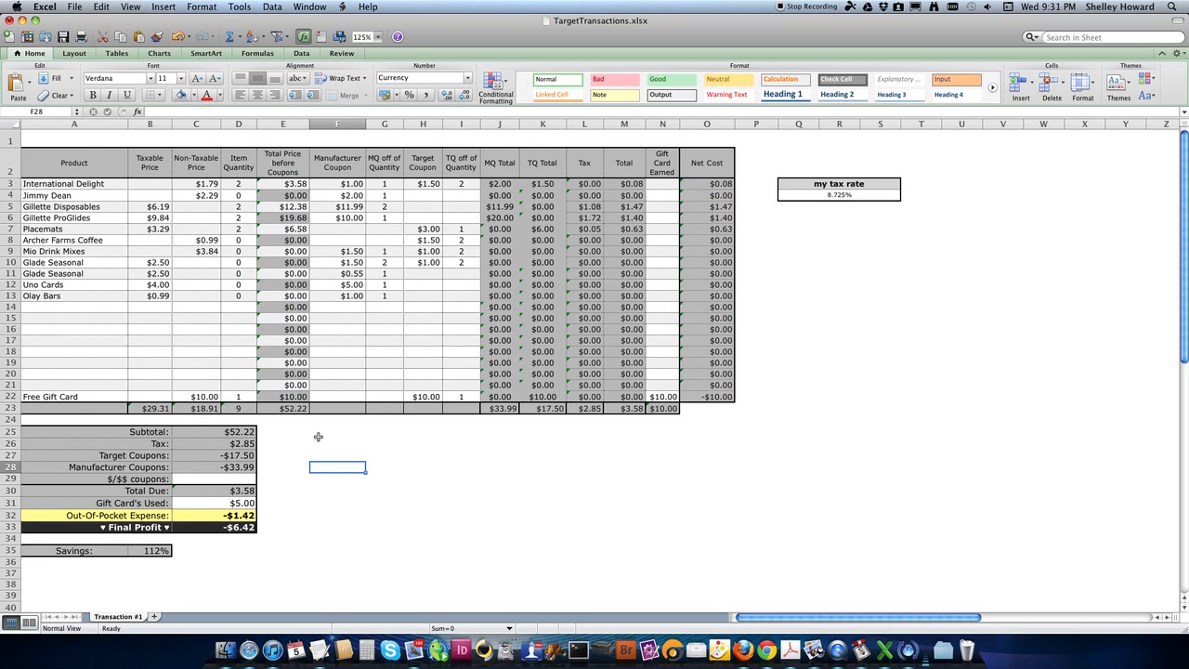
{"action": "left_click", "coordinate": [291, 184]}
{"action": "left_click", "coordinate": [501, 184]}
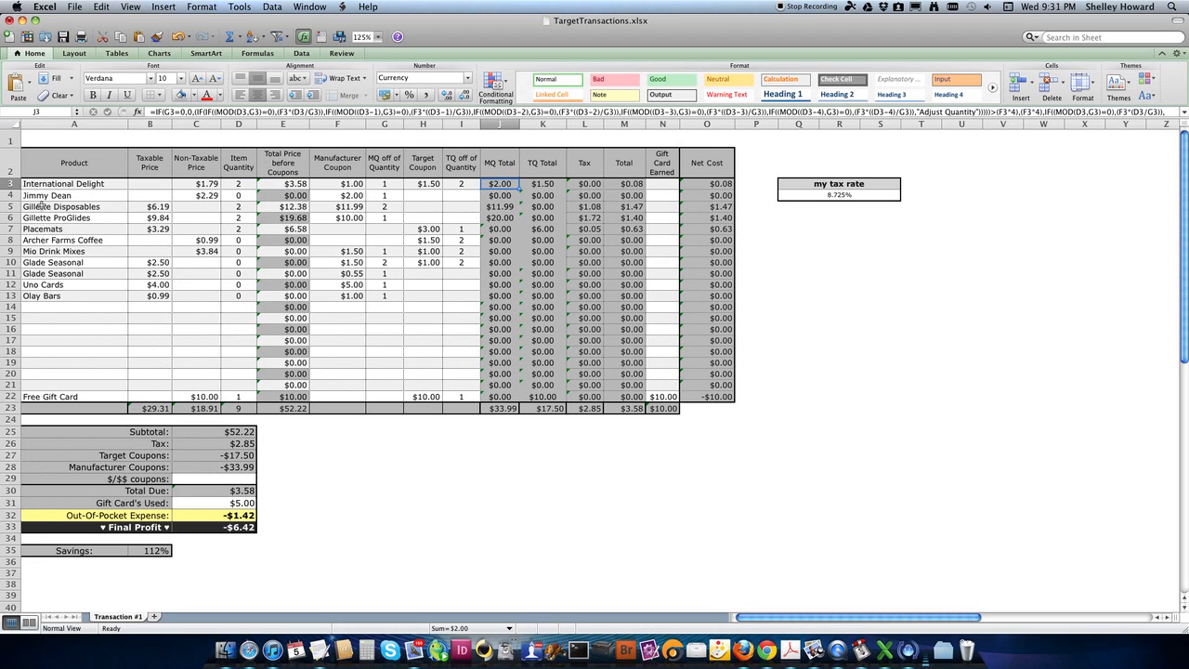
{"action": "left_click_drag", "start_coordinate": [58, 191], "coordinate": [227, 385]}
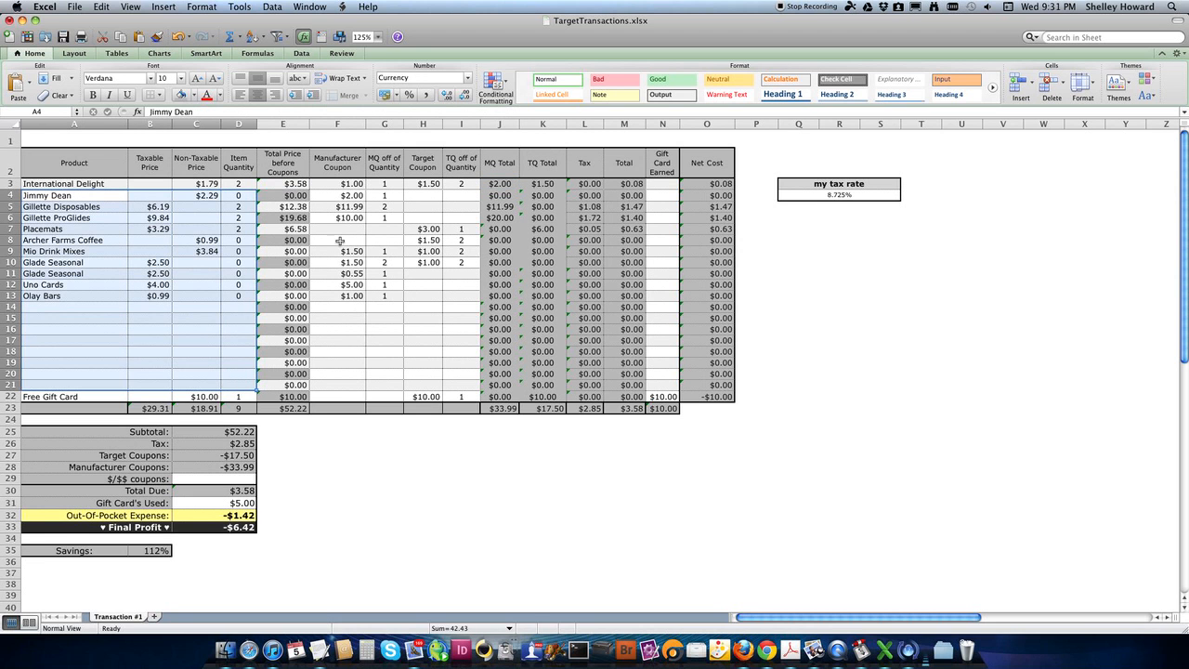
{"action": "left_click_drag", "start_coordinate": [326, 186], "coordinate": [457, 396]}
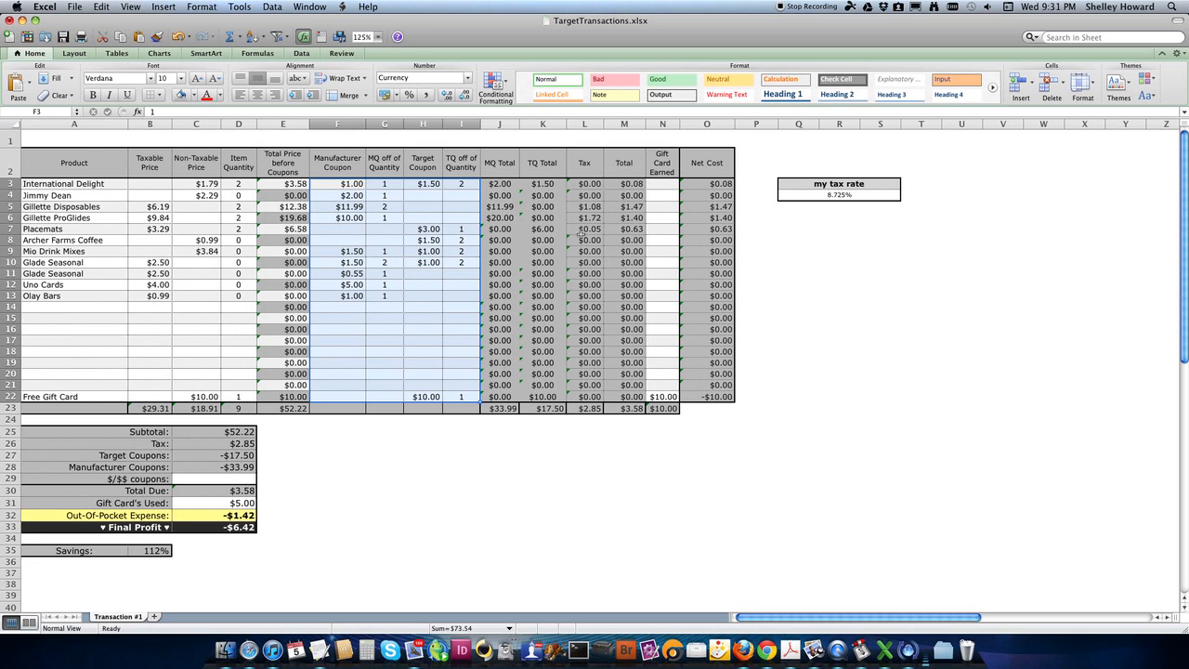
{"action": "left_click", "coordinate": [74, 179]}
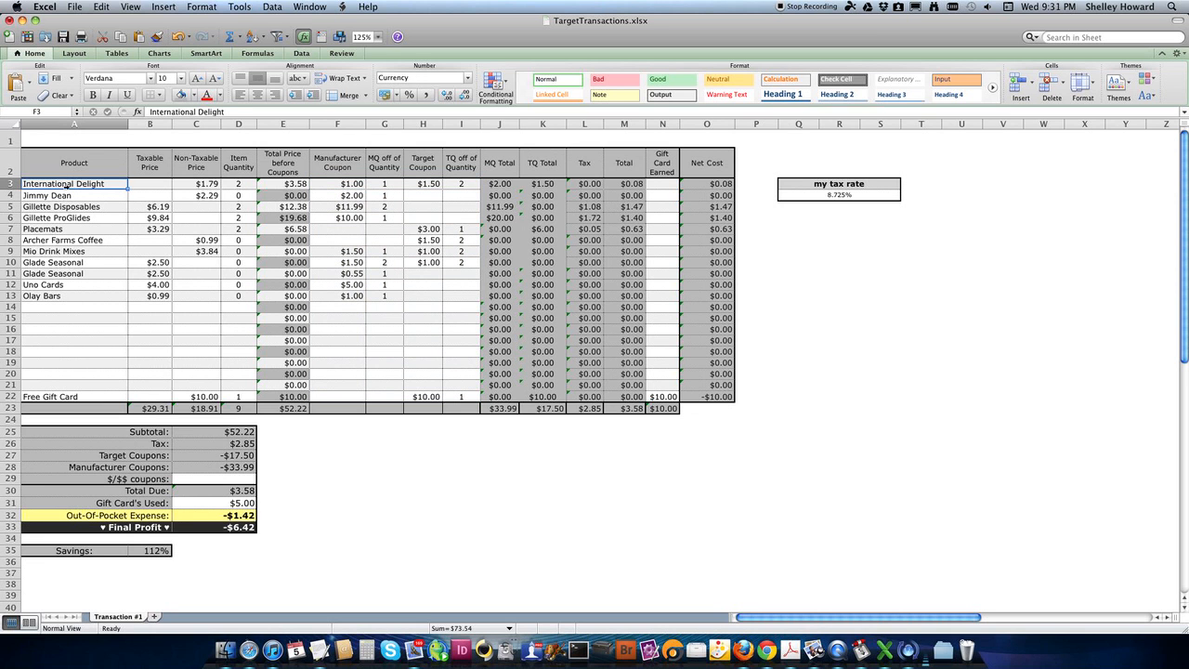
{"action": "left_click", "coordinate": [8, 183]}
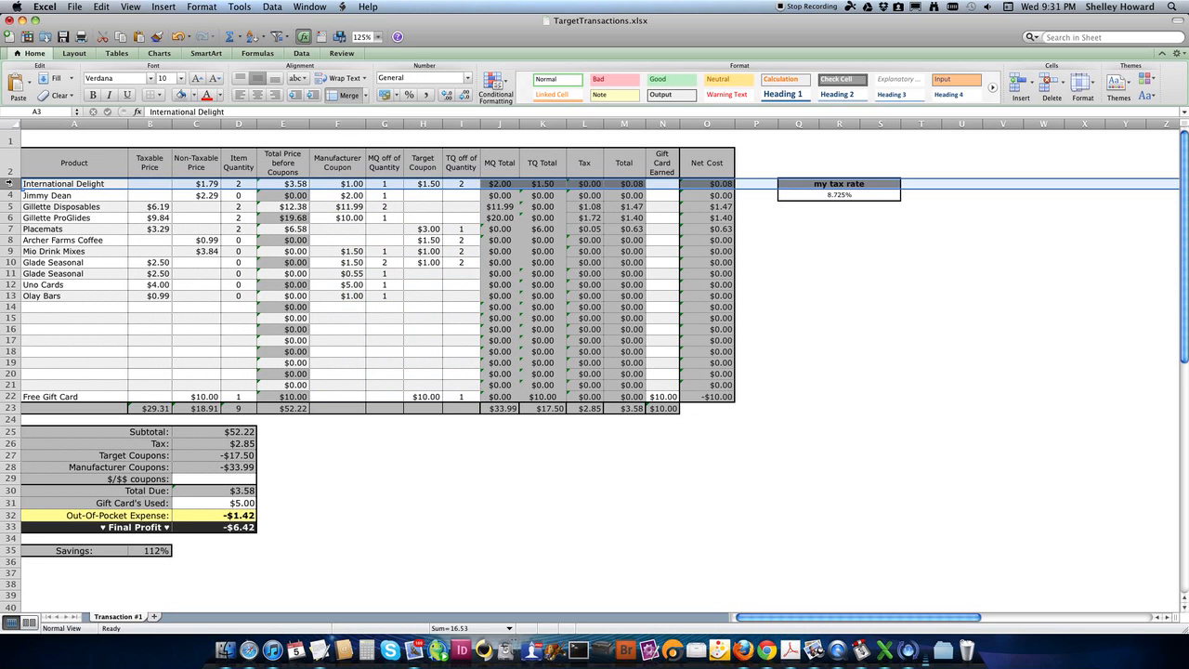
{"action": "left_click", "coordinate": [850, 294]}
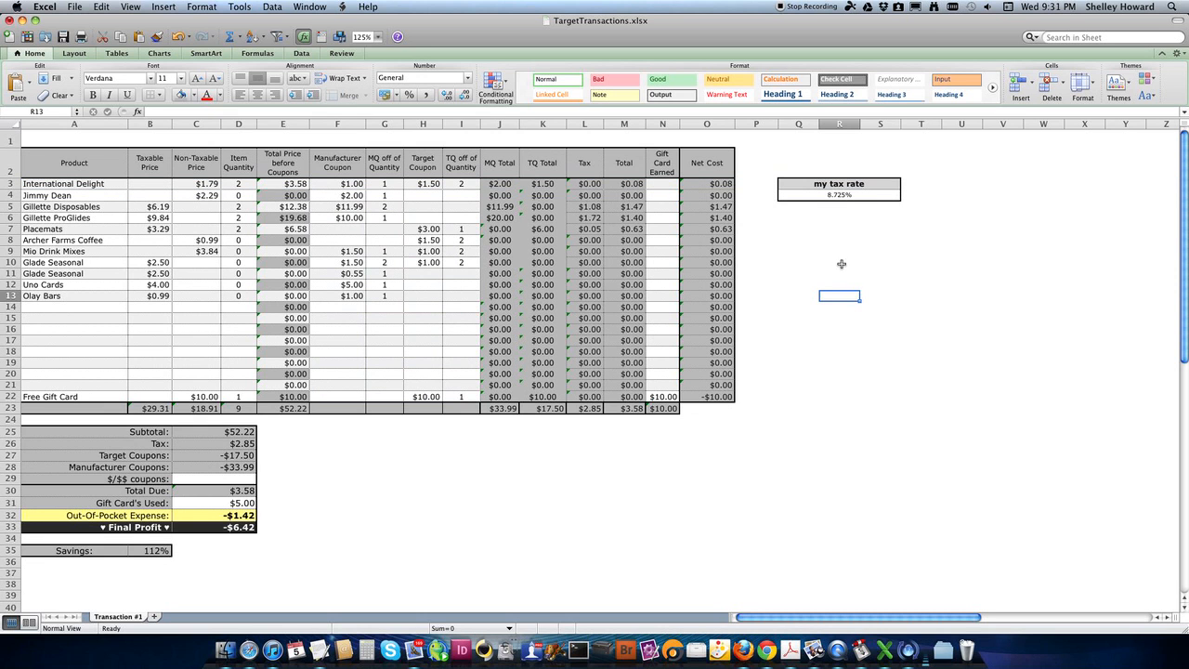
- Try a tax rate of 5% and set it back to 8.725%
{"action": "left_click", "coordinate": [832, 196]}
{"action": "type", "text": "5"}
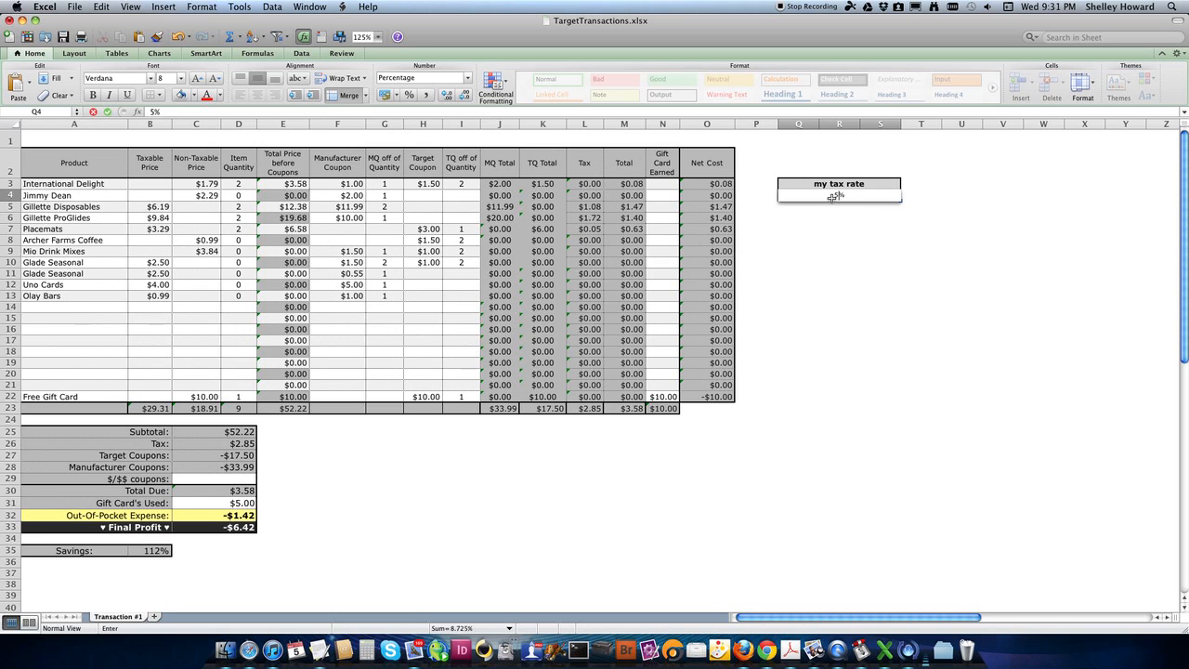
{"action": "key", "text": "Return"}
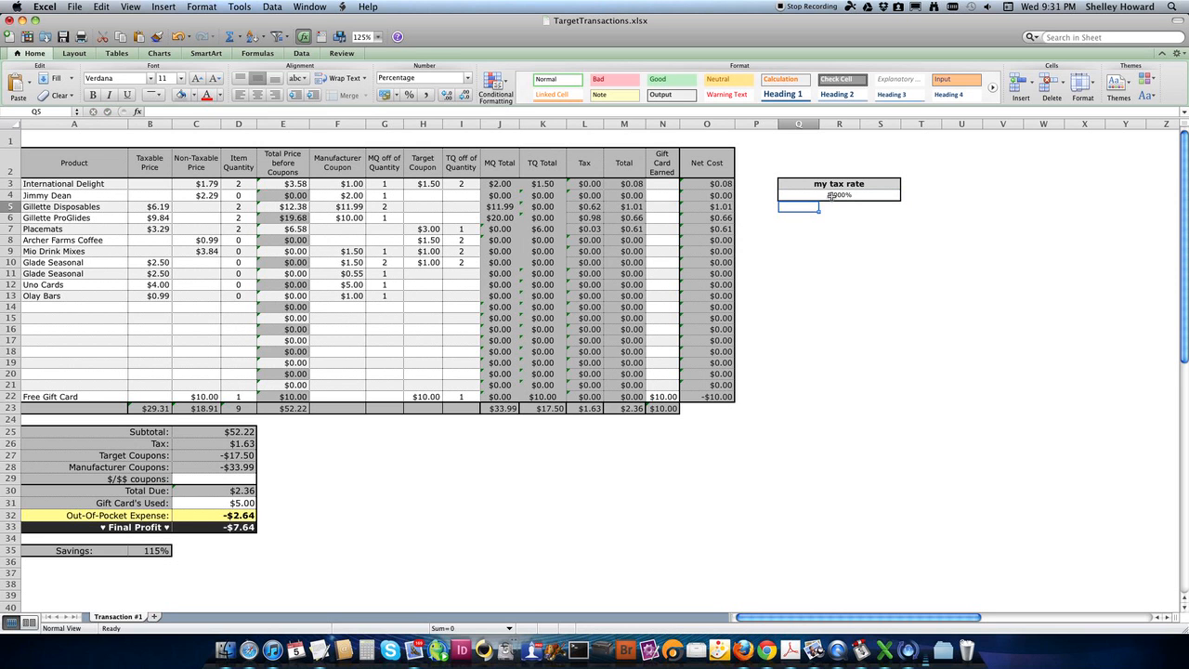
{"action": "left_click", "coordinate": [831, 195]}
{"action": "type", "text": "8.725"}
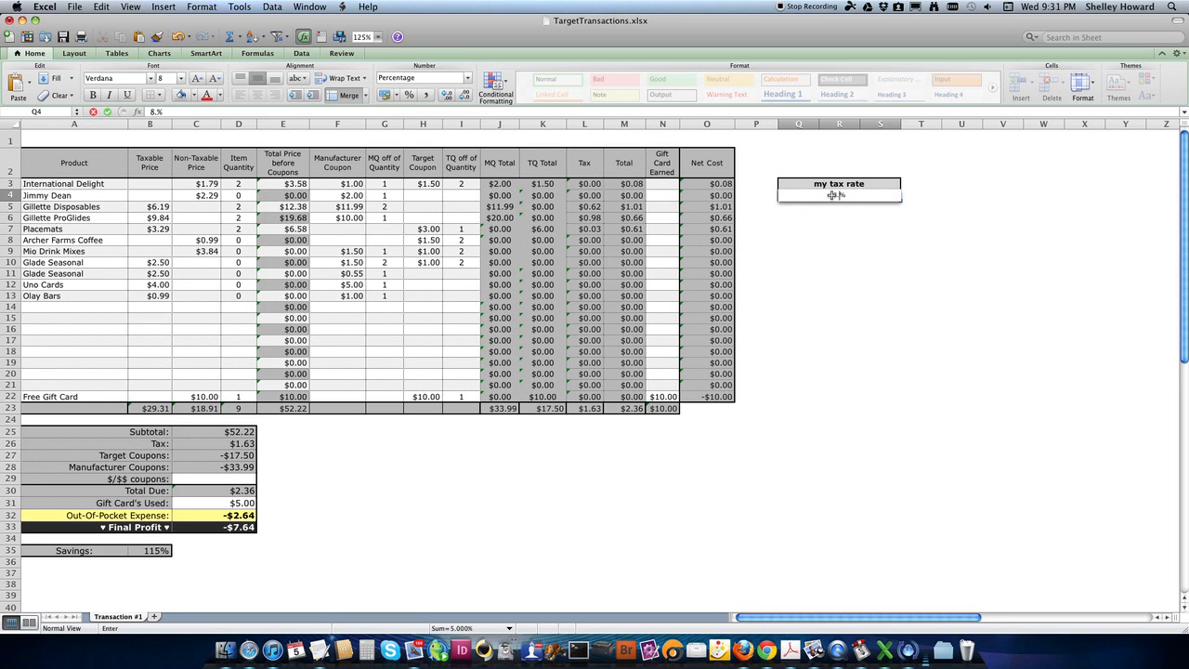
{"action": "key", "text": "Return"}
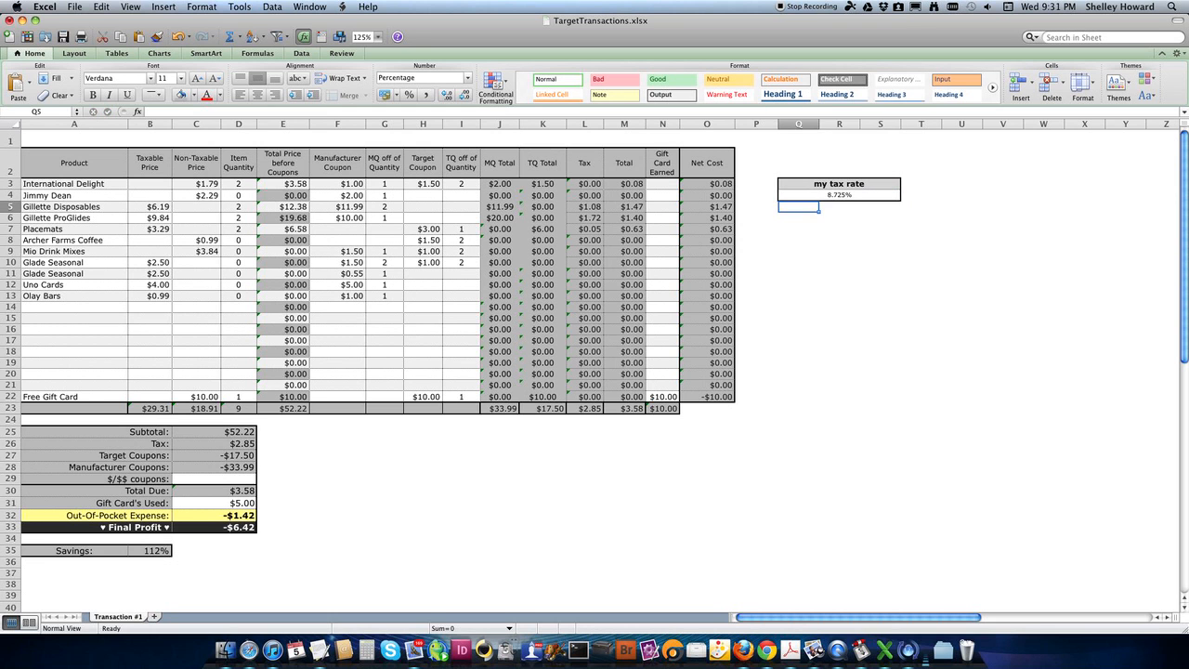
- Try a tax rate of 0% and restore it to 8.725%
{"action": "left_click", "coordinate": [831, 194]}
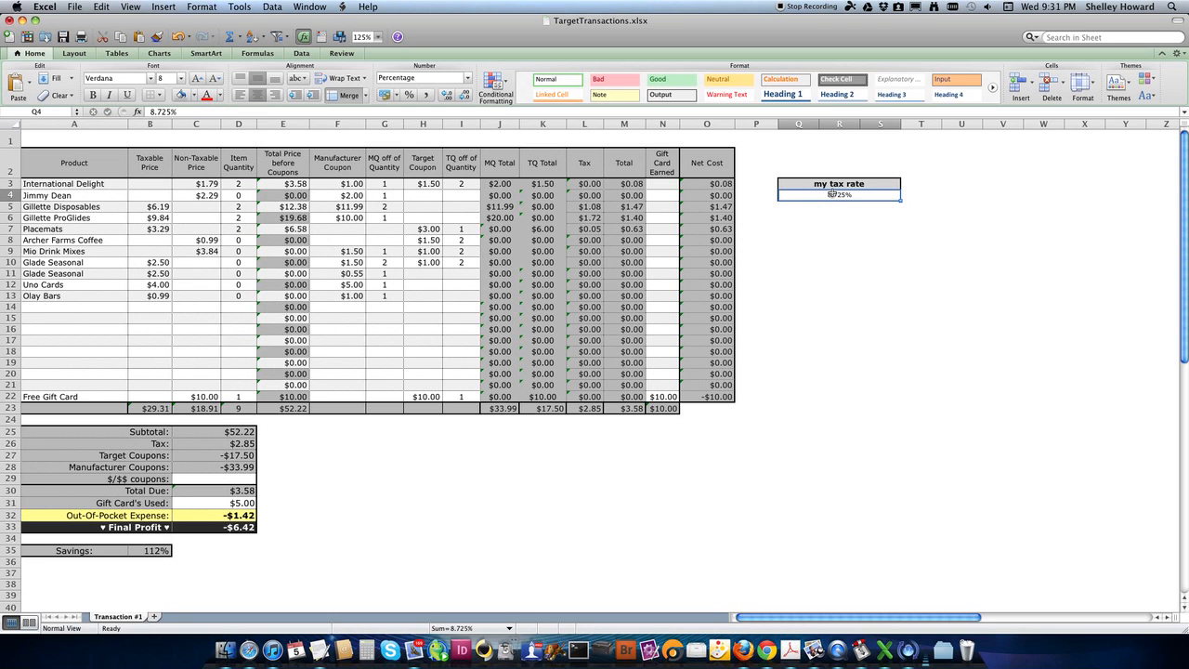
{"action": "type", "text": "0"}
{"action": "key", "text": "Return"}
{"action": "key", "text": "Up"}
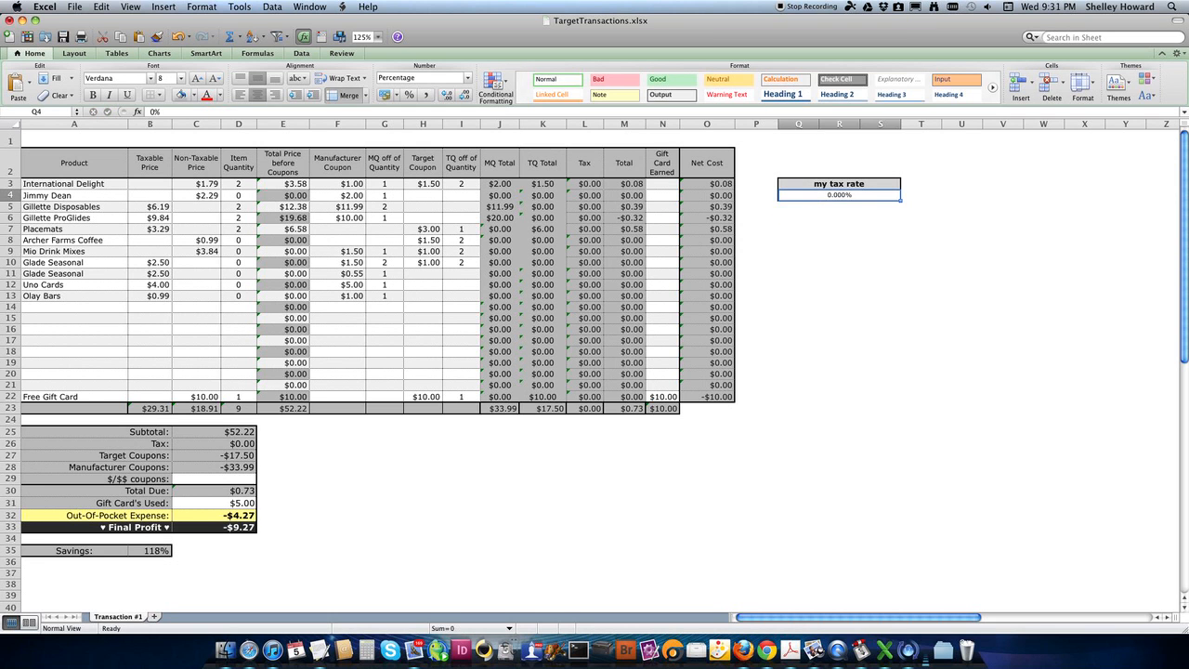
{"action": "type", "text": "8.72%5"}
{"action": "key", "text": "Return"}
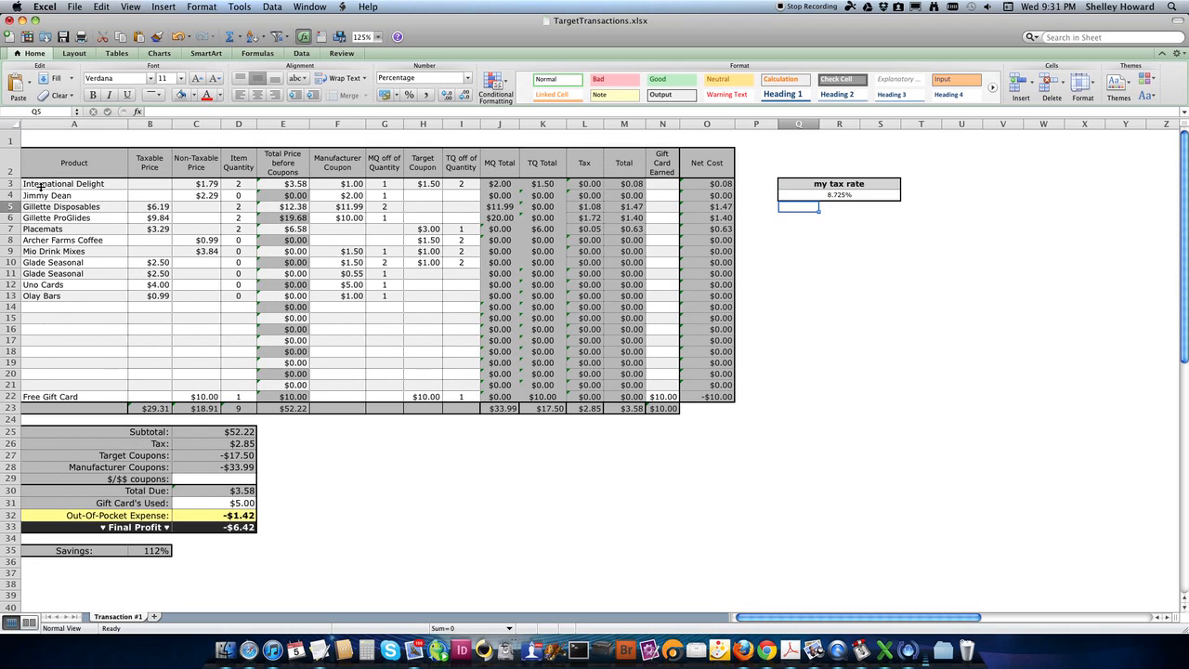
- Review the product names, the taxable and non-taxable prices, and the International Delight price and item quantity
{"action": "left_click", "coordinate": [7, 184]}
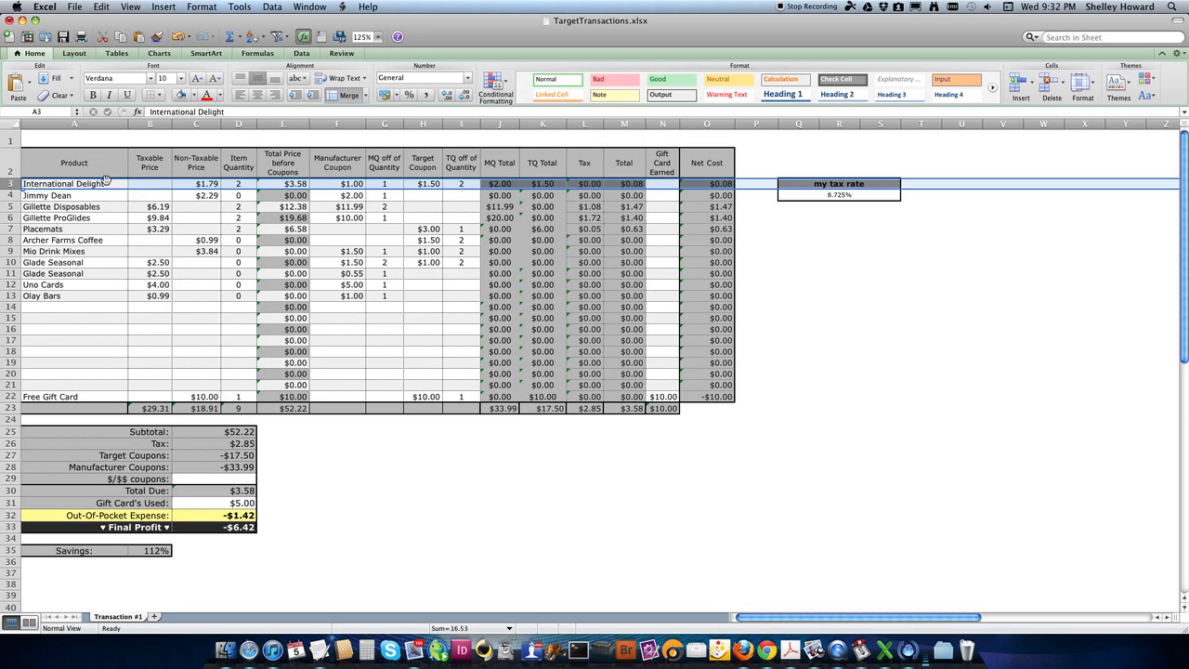
{"action": "left_click", "coordinate": [106, 214]}
{"action": "left_click", "coordinate": [109, 186]}
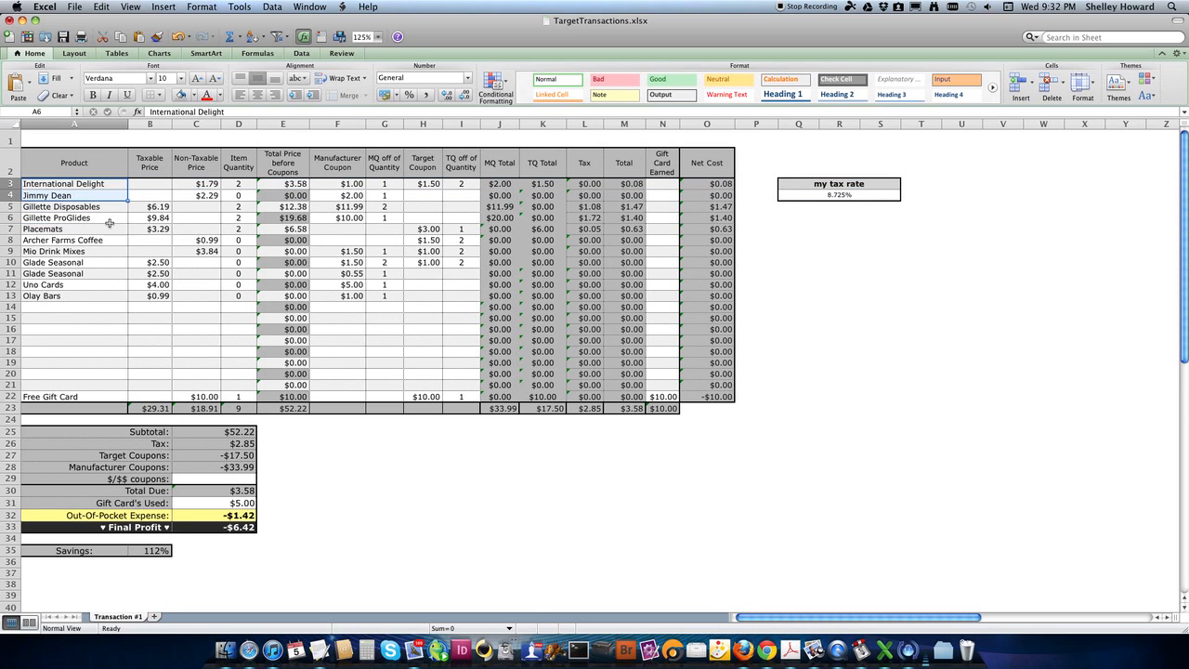
{"action": "left_click_drag", "start_coordinate": [108, 186], "coordinate": [96, 361]}
{"action": "left_click_drag", "start_coordinate": [155, 183], "coordinate": [192, 393]}
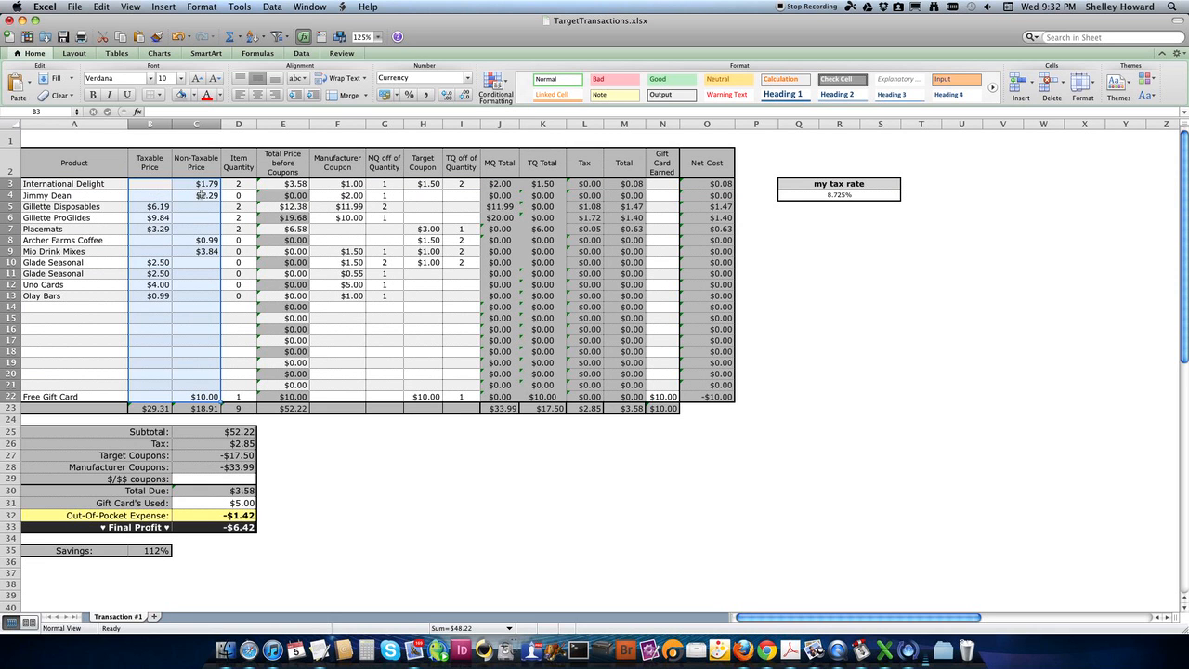
{"action": "left_click", "coordinate": [214, 193]}
{"action": "left_click", "coordinate": [217, 185]}
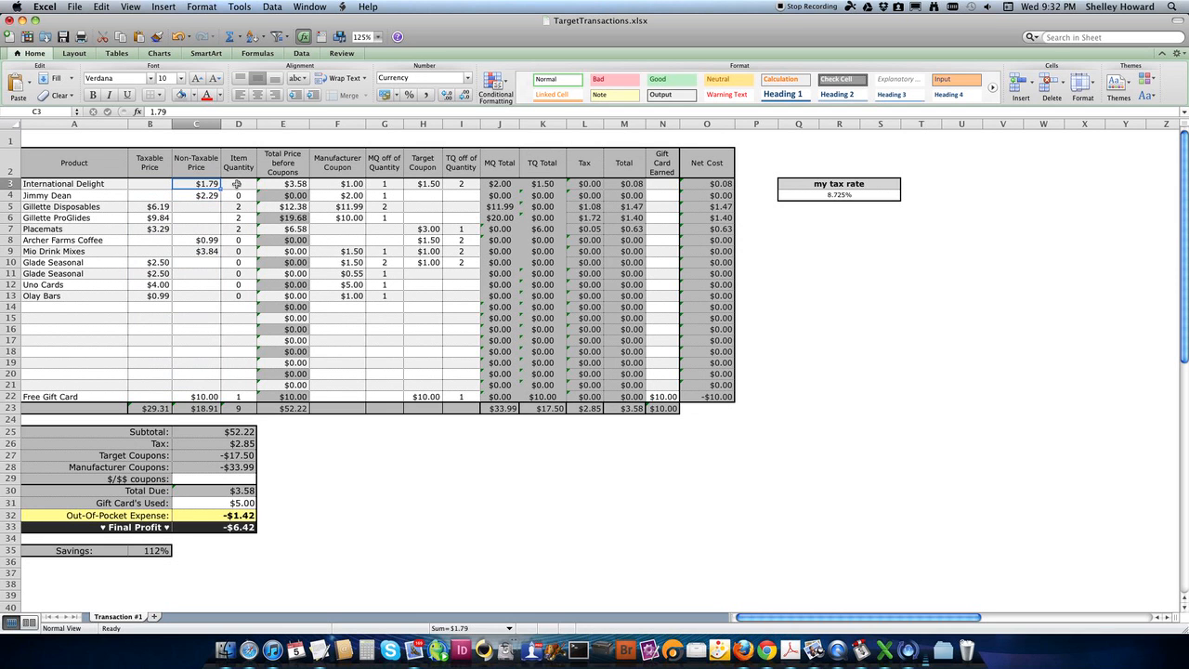
{"action": "left_click", "coordinate": [237, 184]}
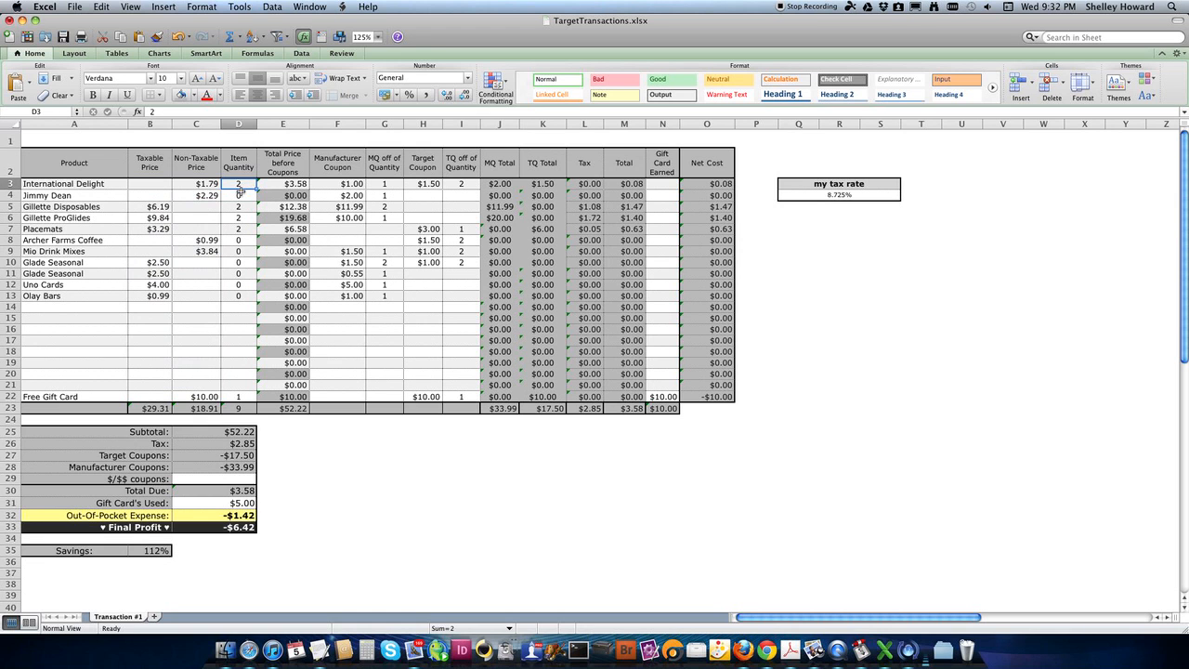
- Set the item quantity of International Delight to 4
{"action": "left_click", "coordinate": [239, 195]}
{"action": "left_click", "coordinate": [240, 184]}
{"action": "type", "text": "4"}
{"action": "key", "text": "Return"}
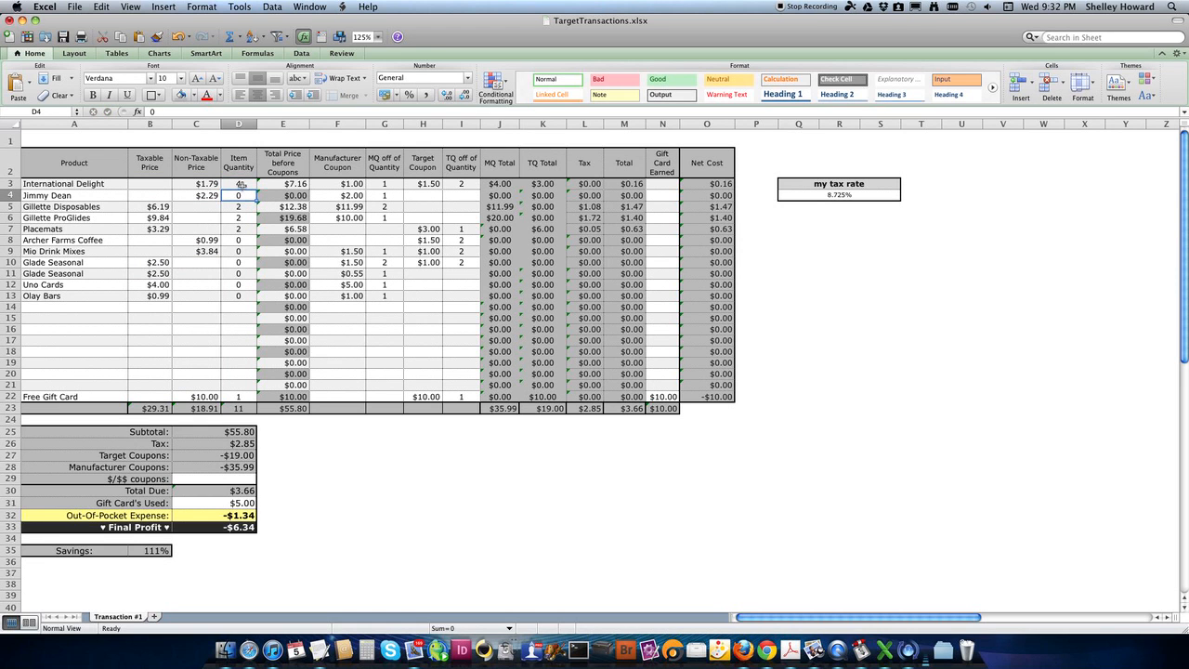
- Examine the pre-coupon price column, the coupon columns, and the manufacturer and Target coupon amounts and quantities for International Delight
{"action": "left_click_drag", "start_coordinate": [281, 185], "coordinate": [283, 384]}
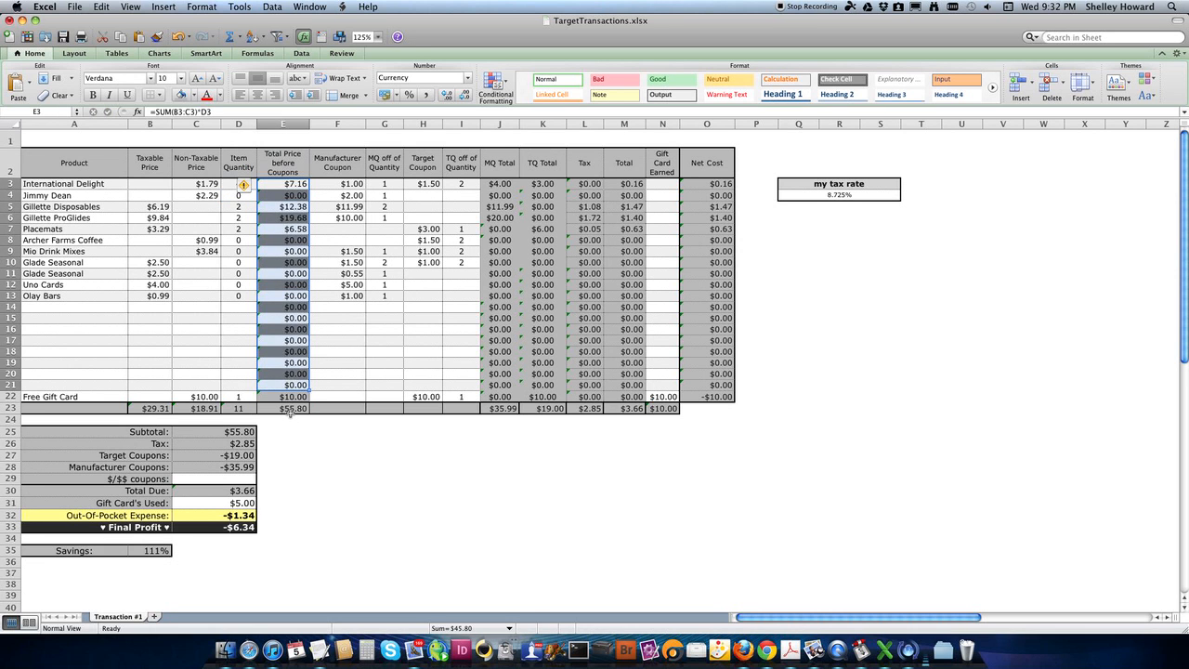
{"action": "left_click", "coordinate": [290, 409]}
{"action": "left_click_drag", "start_coordinate": [343, 183], "coordinate": [454, 397]}
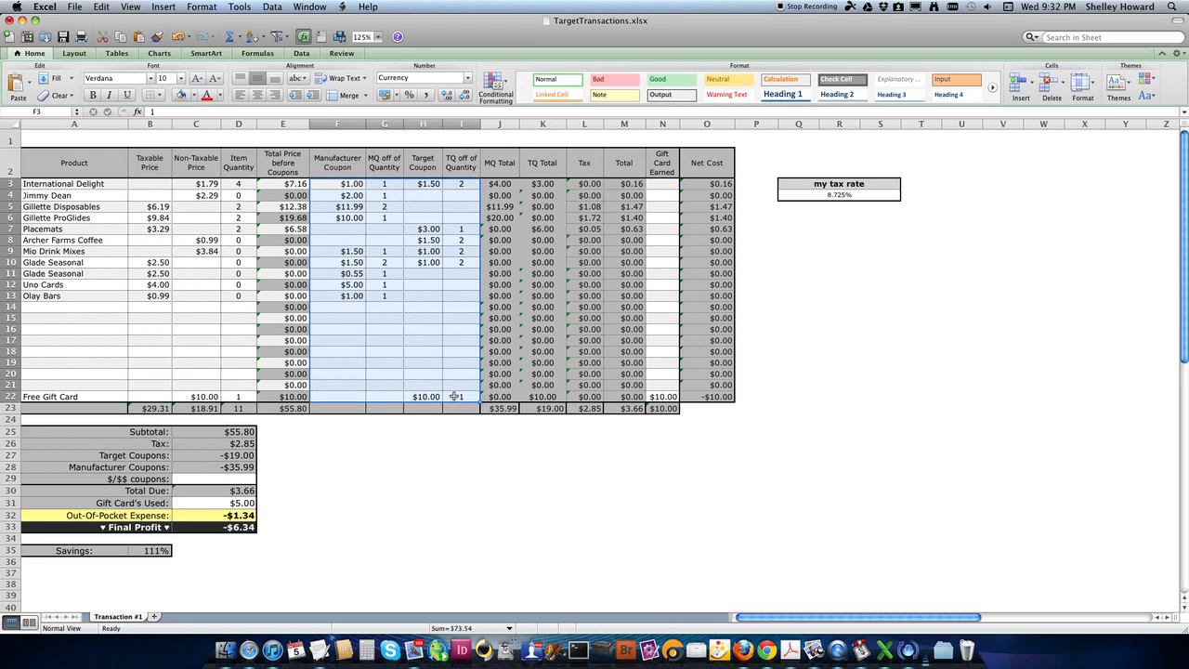
{"action": "left_click", "coordinate": [432, 441]}
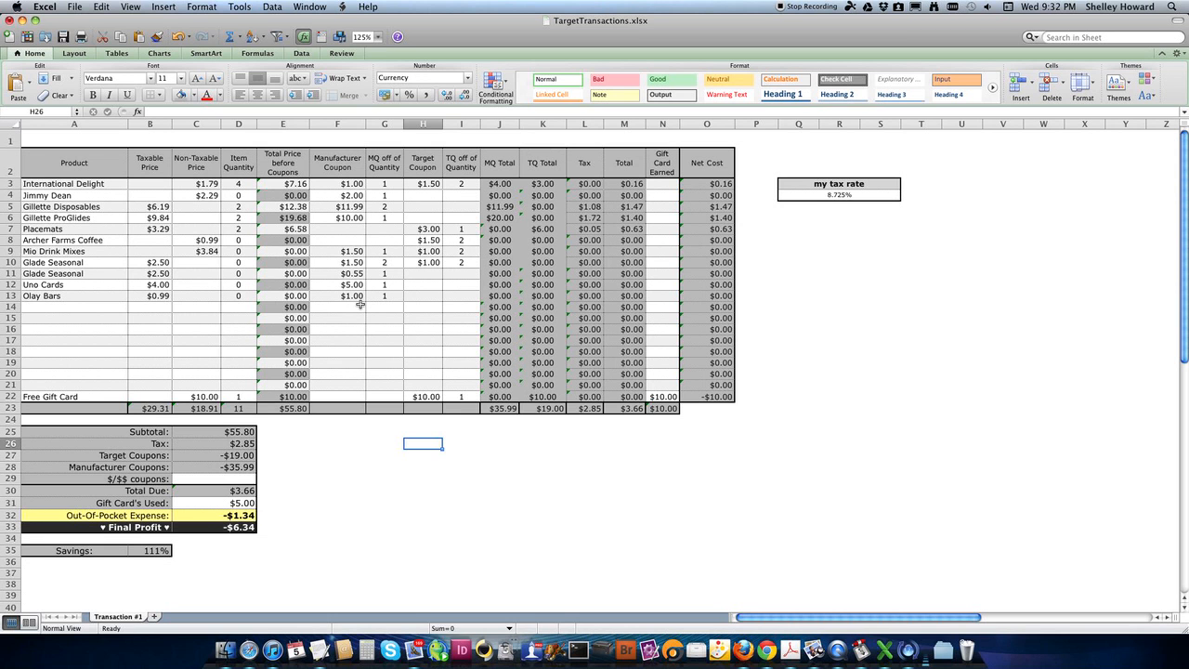
{"action": "left_click", "coordinate": [353, 184]}
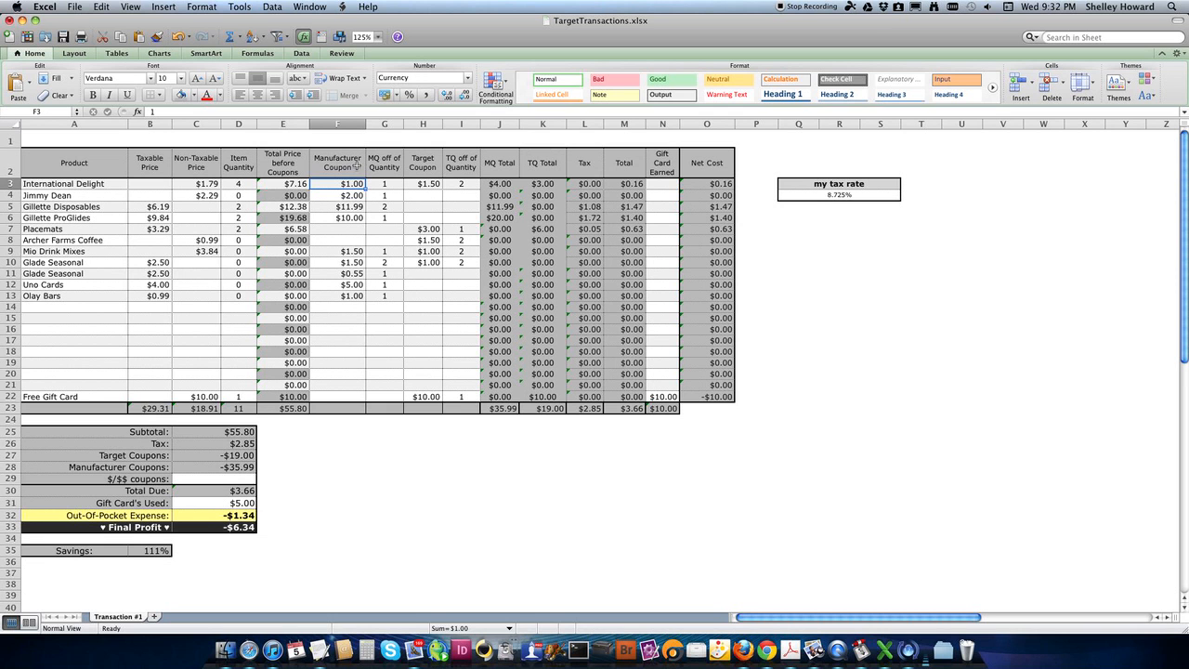
{"action": "left_click", "coordinate": [353, 195]}
{"action": "left_click", "coordinate": [355, 184]}
{"action": "left_click", "coordinate": [392, 184]}
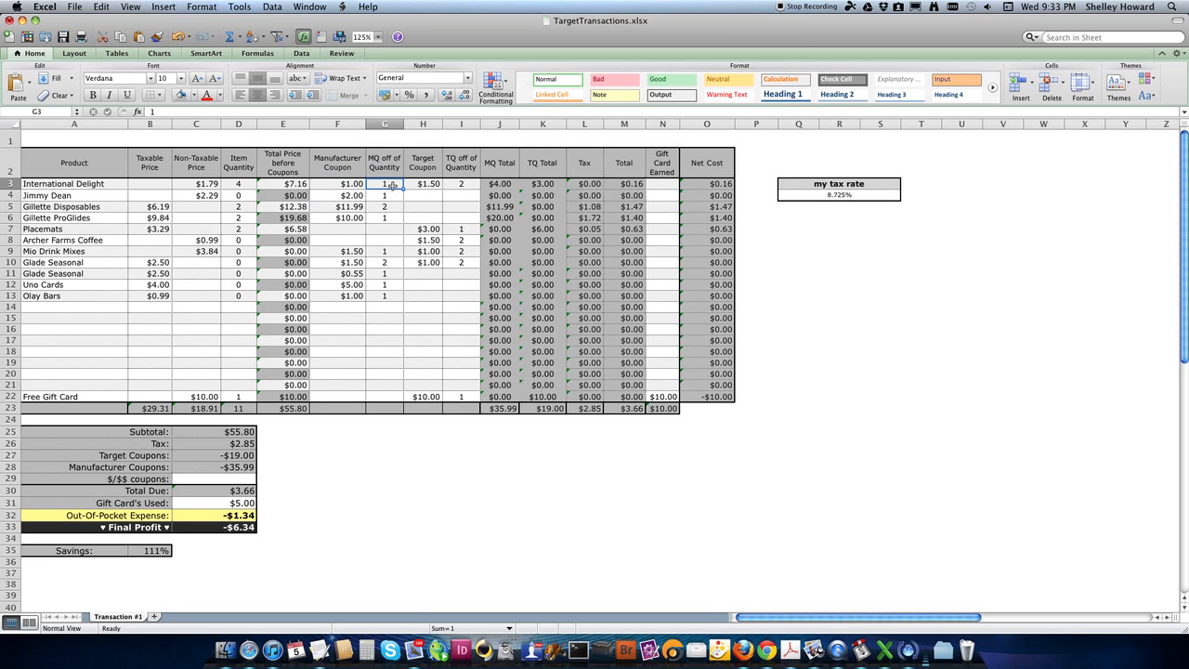
{"action": "left_click", "coordinate": [339, 185]}
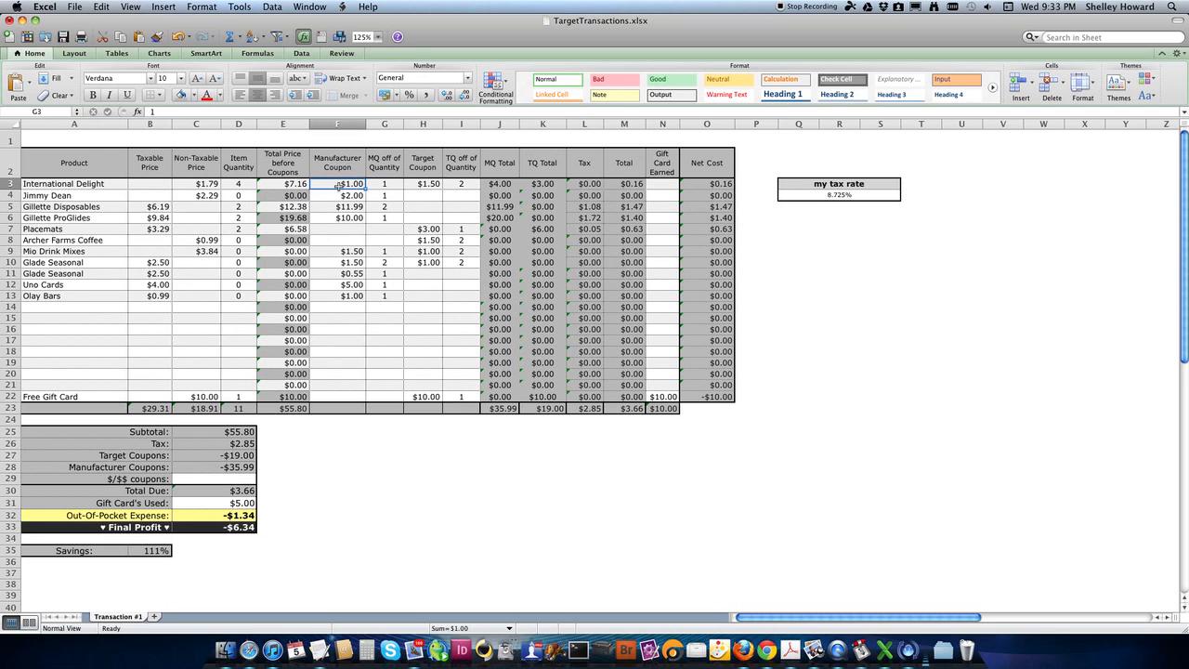
{"action": "left_click", "coordinate": [391, 184]}
{"action": "left_click", "coordinate": [351, 187]}
{"action": "left_click", "coordinate": [381, 185]}
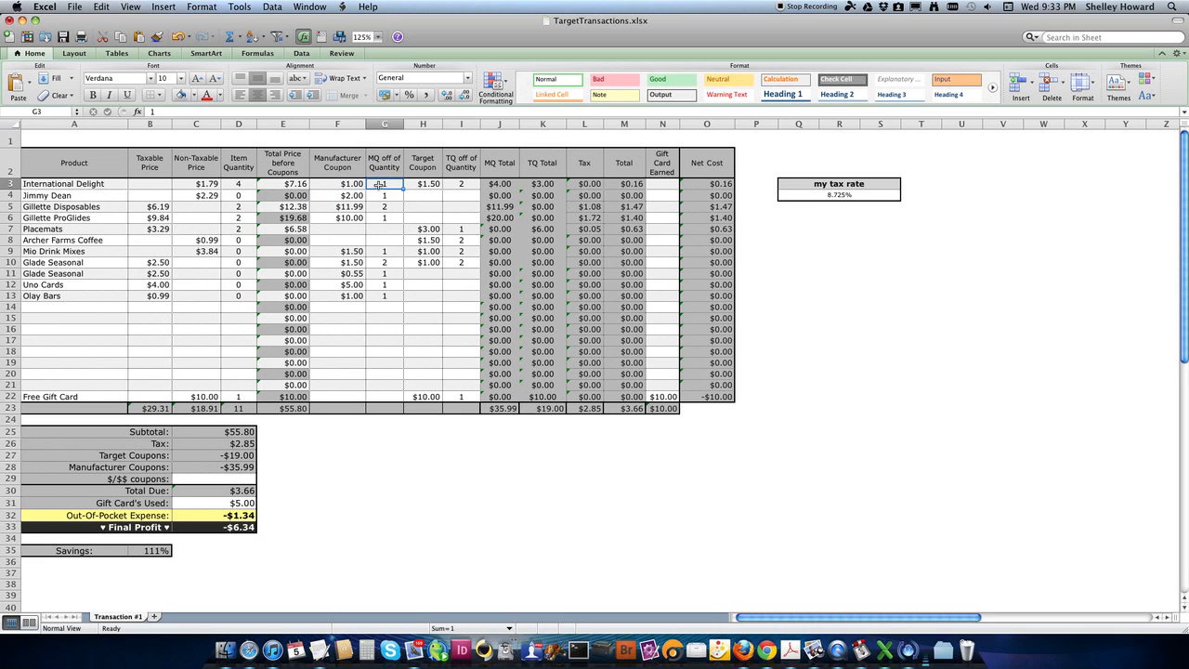
{"action": "left_click", "coordinate": [428, 187]}
{"action": "left_click", "coordinate": [456, 184]}
- Inspect the MQ Total and TQ Total columns and the coupon totals and final total for International Delight
{"action": "left_click", "coordinate": [508, 187]}
{"action": "left_click_drag", "start_coordinate": [512, 187], "coordinate": [551, 399]}
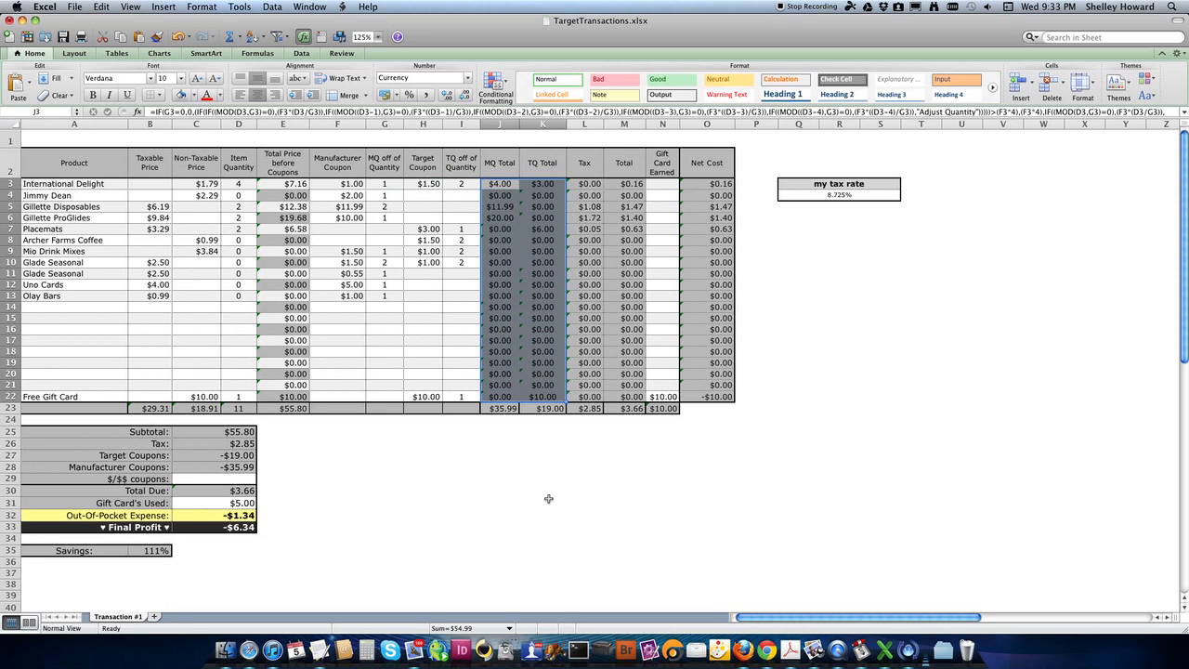
{"action": "left_click", "coordinate": [548, 499]}
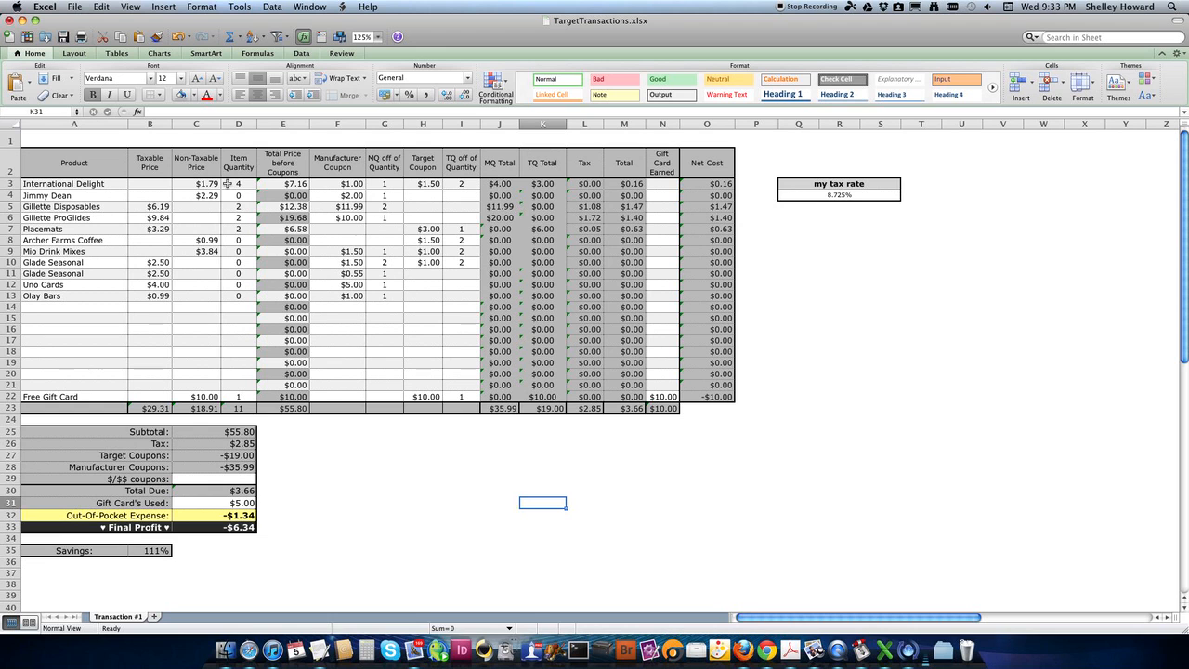
{"action": "left_click", "coordinate": [495, 185]}
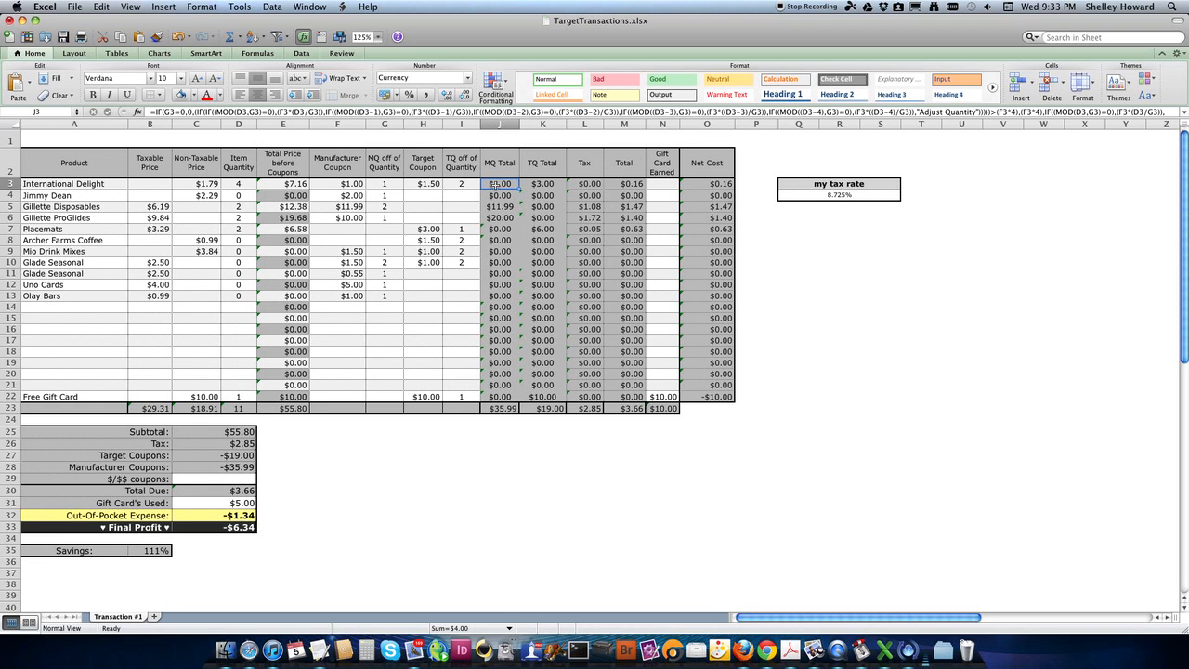
{"action": "left_click", "coordinate": [556, 184]}
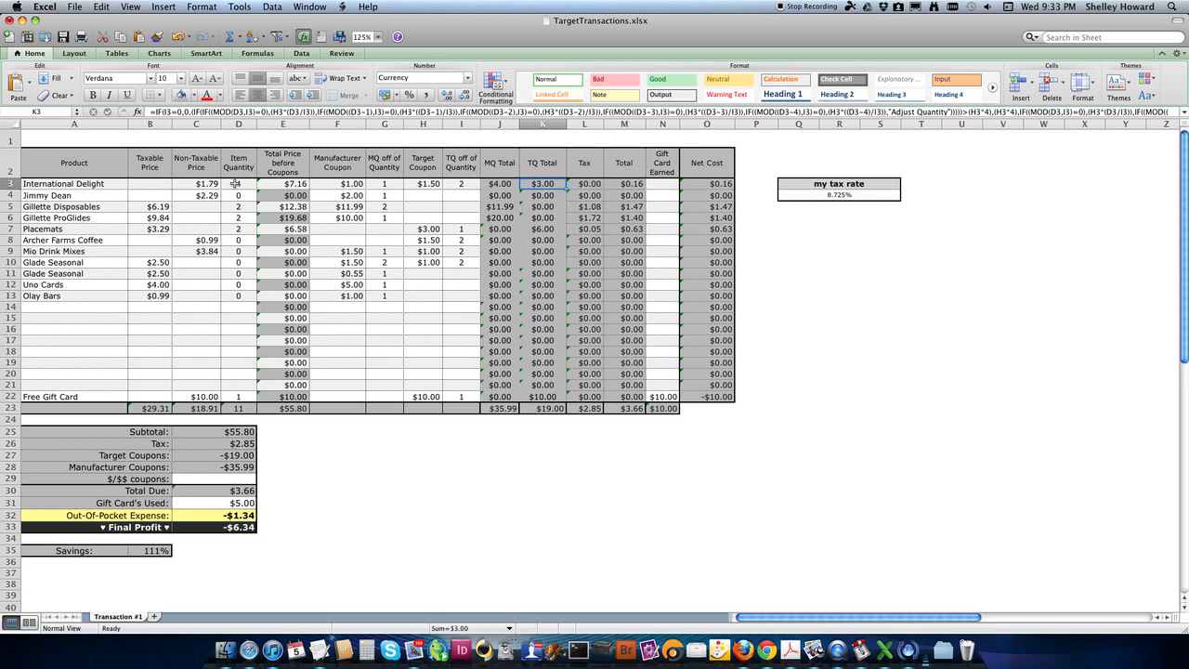
{"action": "left_click", "coordinate": [625, 185]}
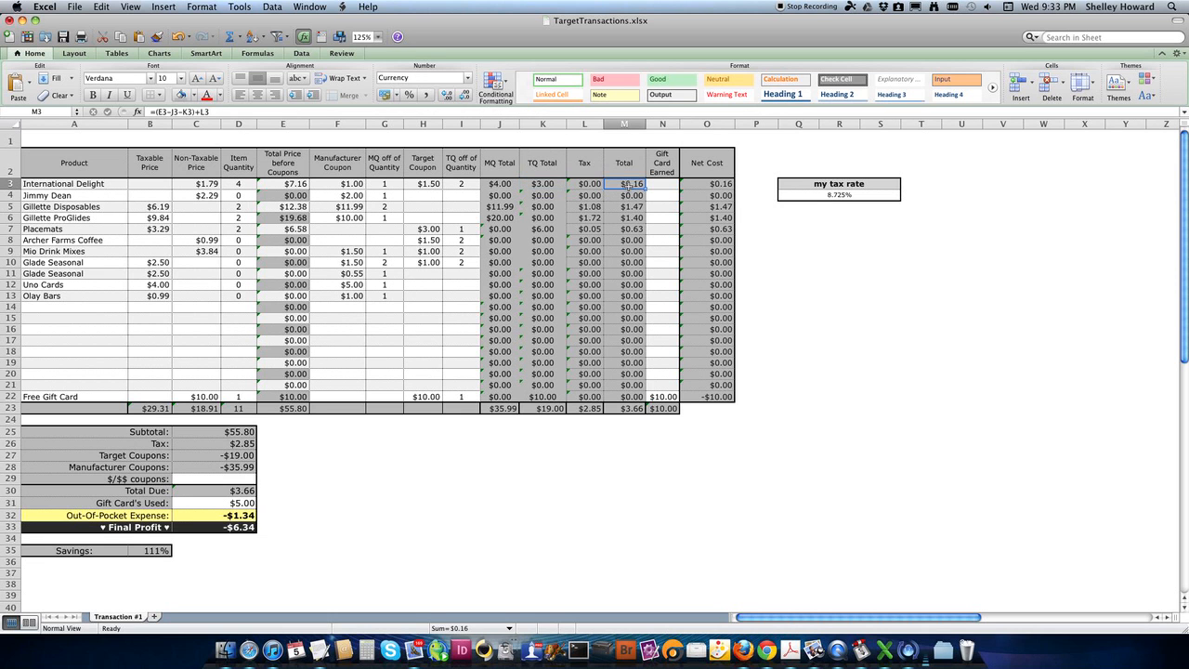
- Set the item quantity of International Delight to 6 and check its manufacturer coupon total
{"action": "left_click", "coordinate": [237, 186]}
{"action": "type", "text": "6"}
{"action": "key", "text": "Return"}
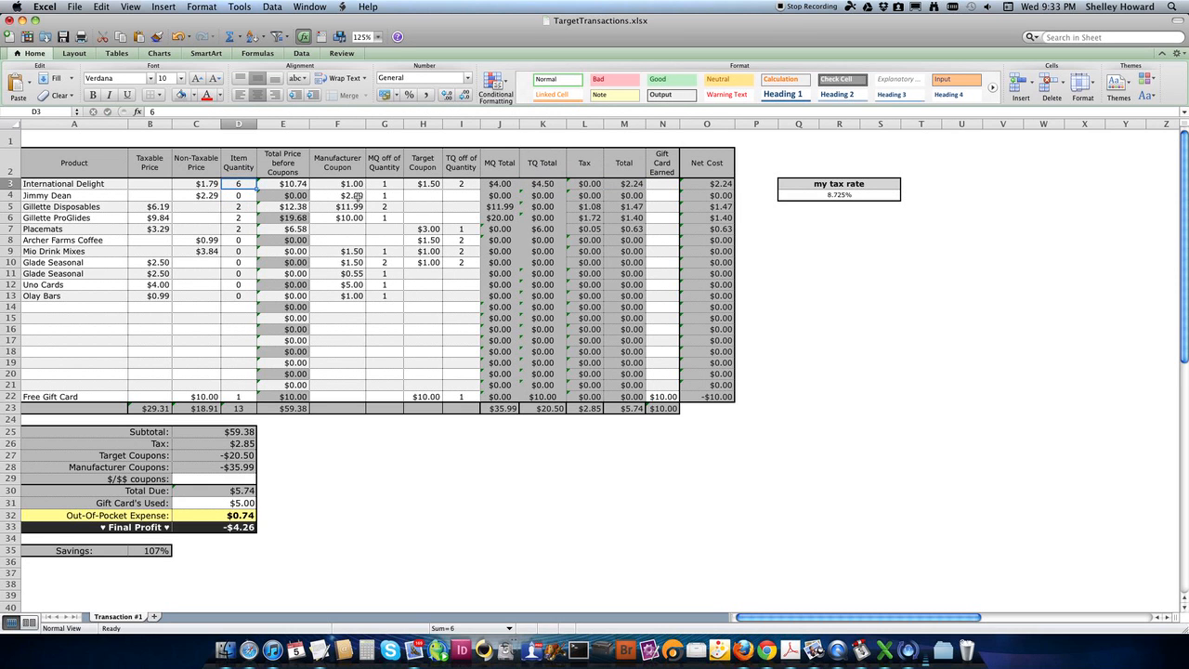
{"action": "left_click", "coordinate": [504, 186]}
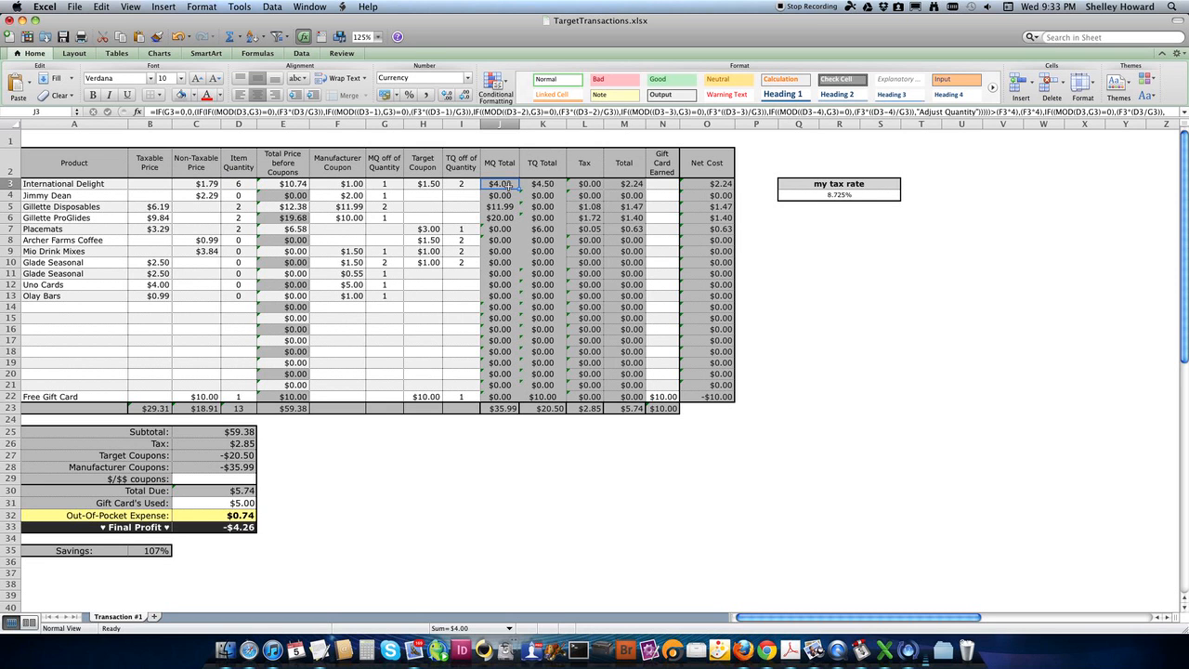
- Check the TQ Total, the Target coupon amount and quantity, and the total for International Delight
{"action": "left_click", "coordinate": [542, 183]}
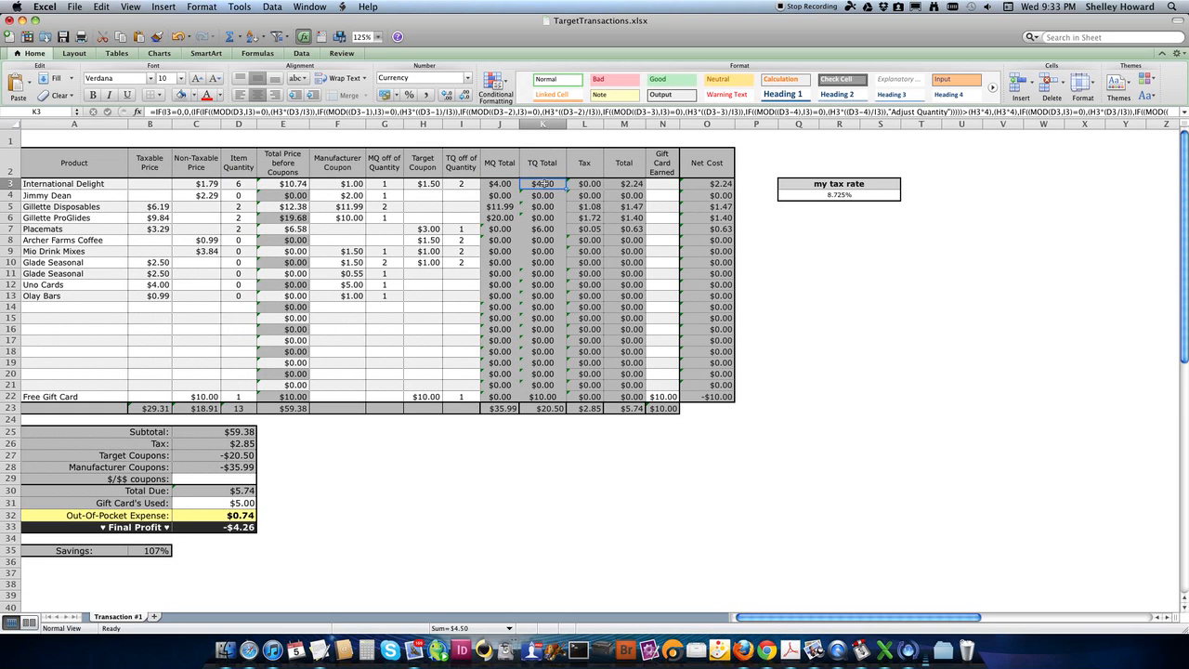
{"action": "left_click_drag", "start_coordinate": [426, 184], "coordinate": [458, 184]}
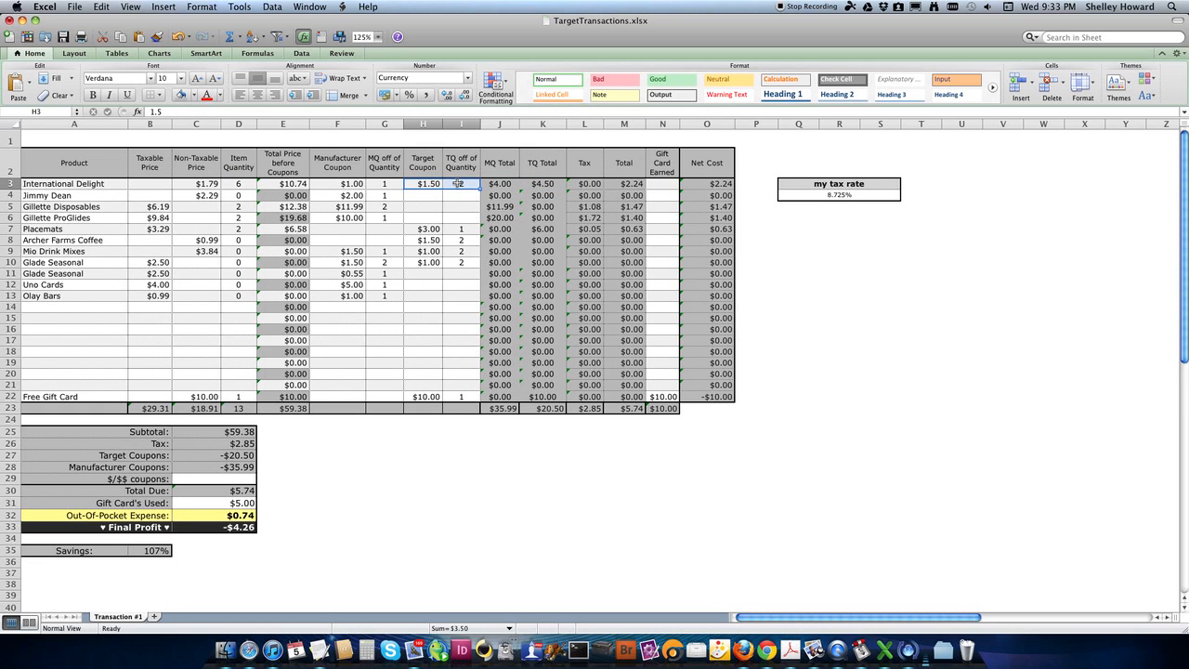
{"action": "left_click", "coordinate": [639, 184]}
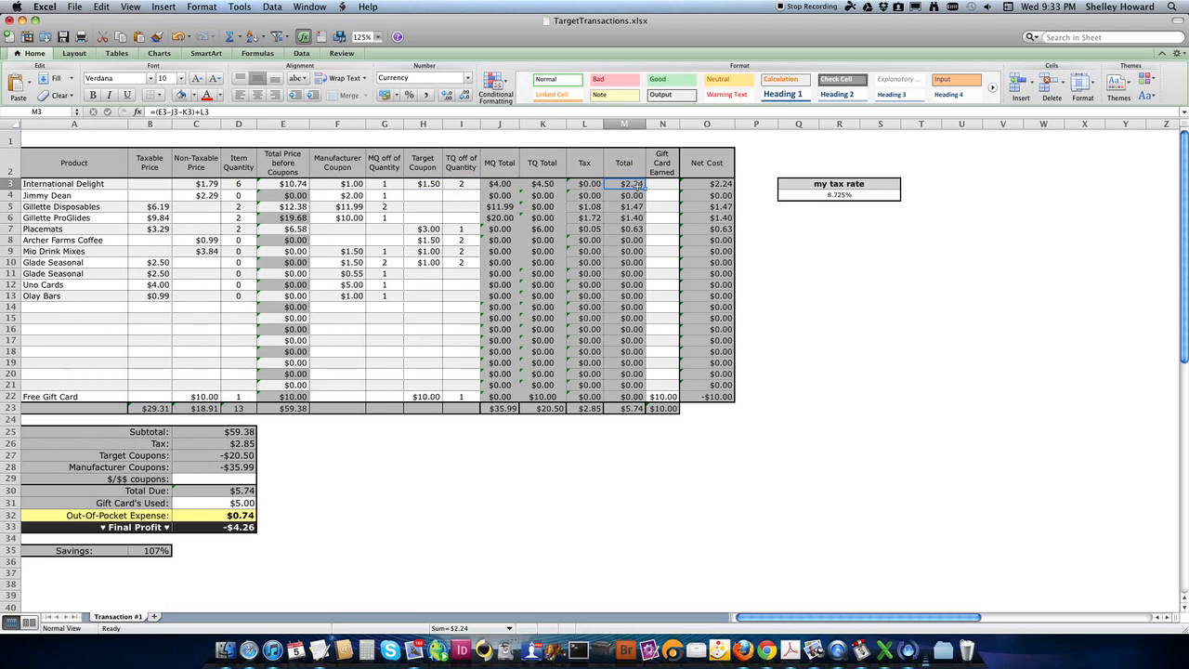
- Set the item quantity of International Delight to 4
{"action": "left_click", "coordinate": [240, 184]}
{"action": "type", "text": "4"}
{"action": "key", "text": "Return"}
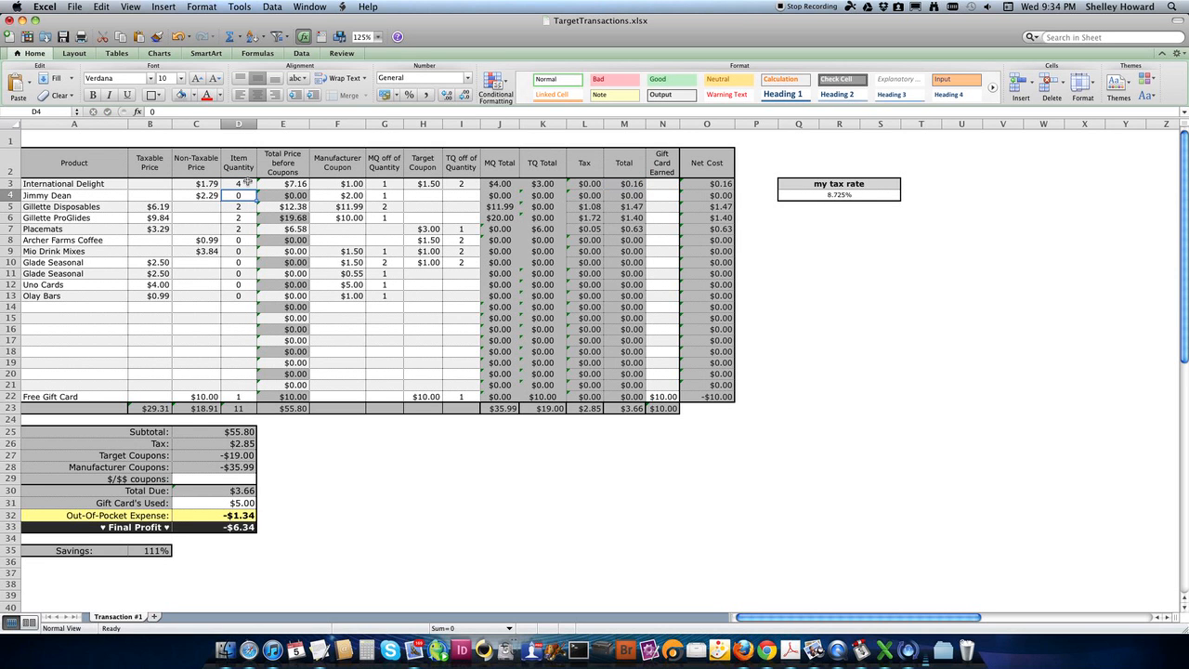
- Set the manufacturer coupon for Gillette Disposables to $6.19, matching its taxable price
{"action": "left_click", "coordinate": [348, 207]}
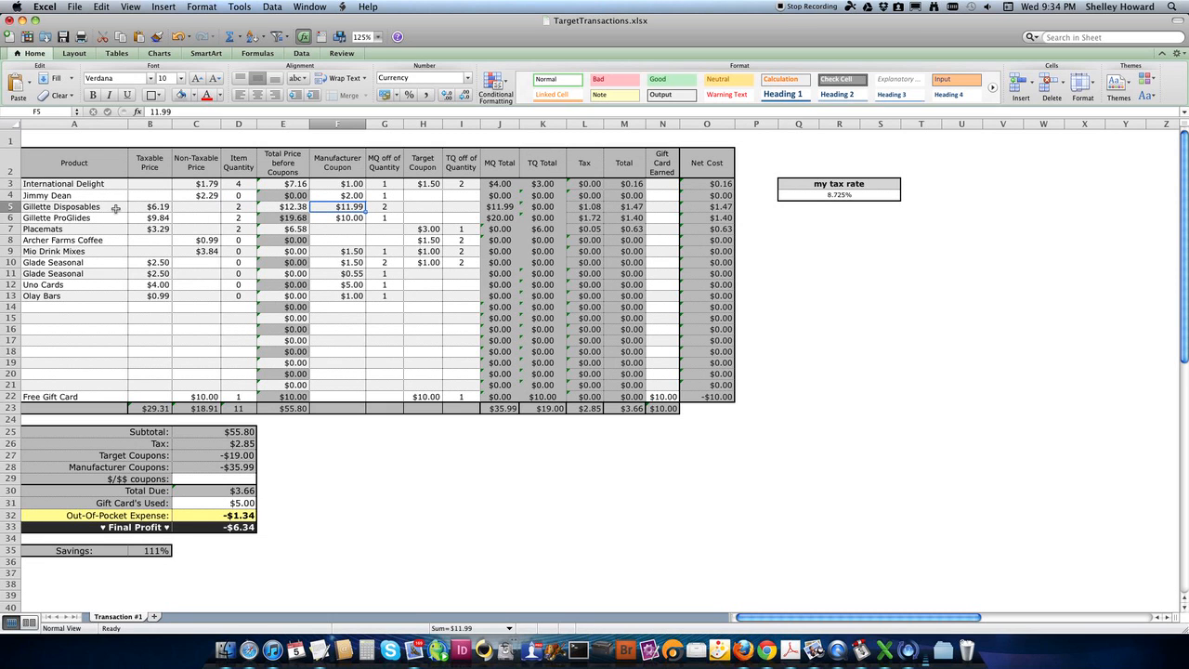
{"action": "left_click", "coordinate": [163, 208]}
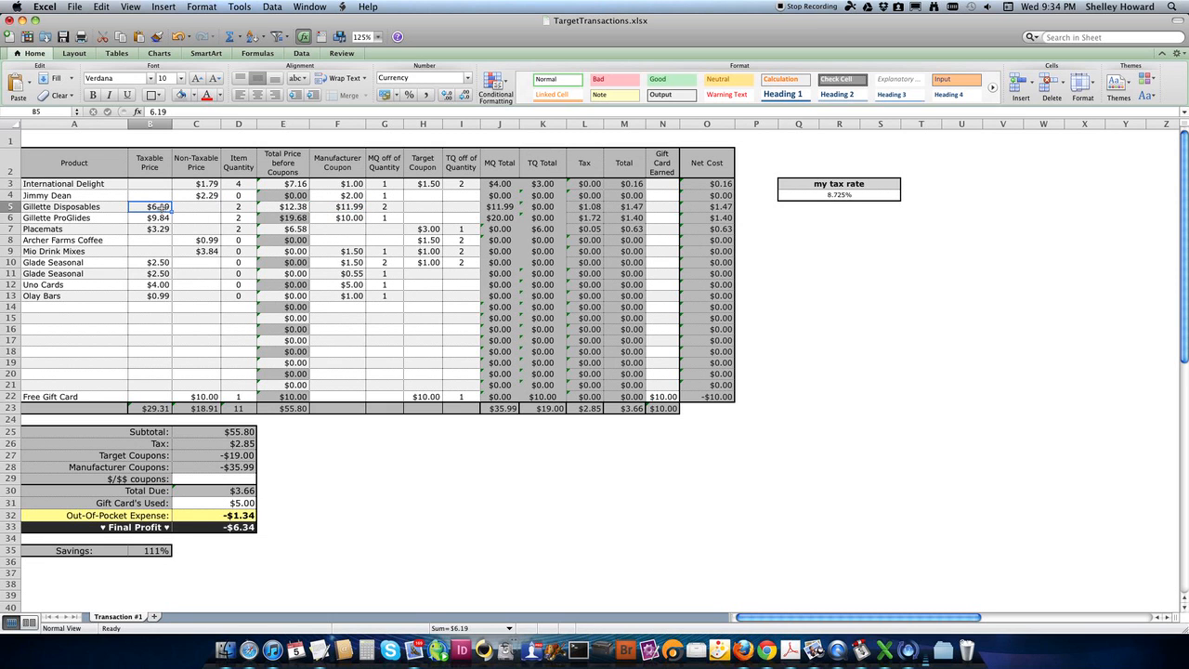
{"action": "left_click", "coordinate": [336, 207]}
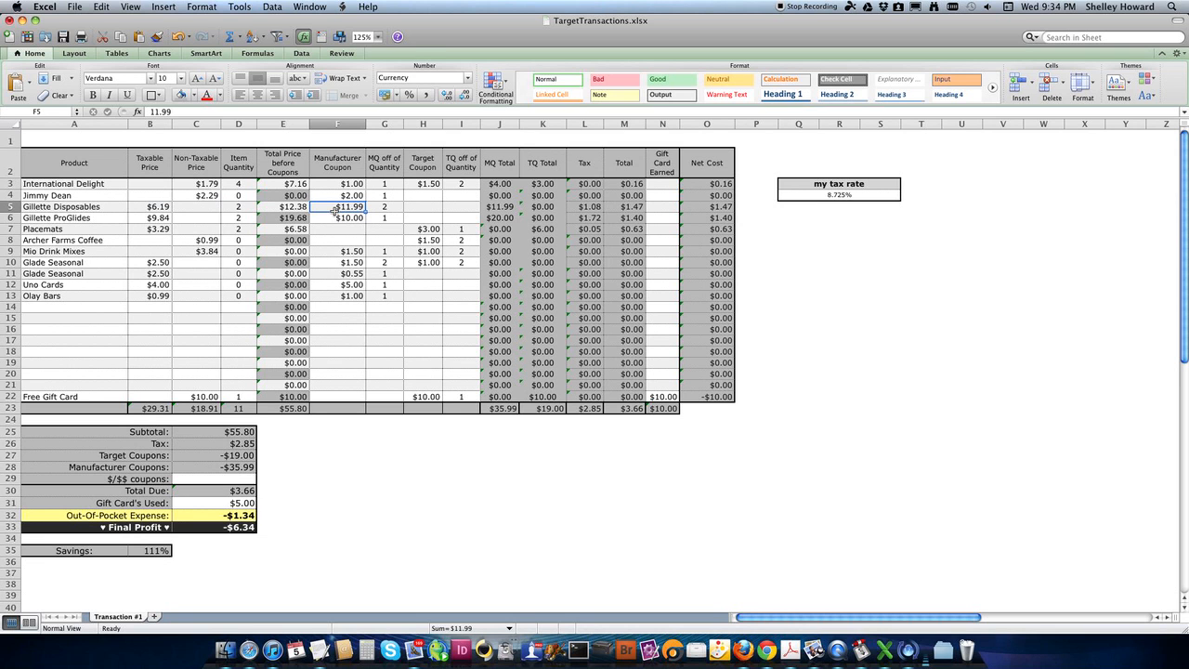
{"action": "type", "text": "6.19"}
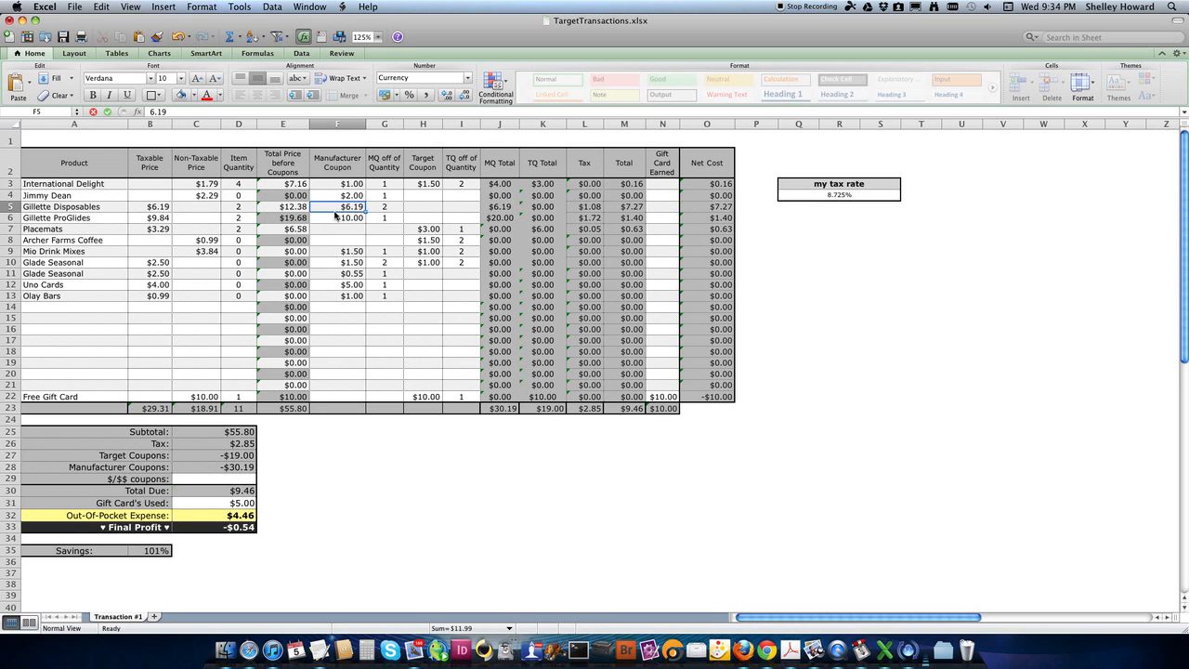
{"action": "key", "text": "Return"}
- Change the manufacturer coupon for Gillette Disposables back to $11.99
{"action": "left_click", "coordinate": [332, 207]}
{"action": "type", "text": "11.99"}
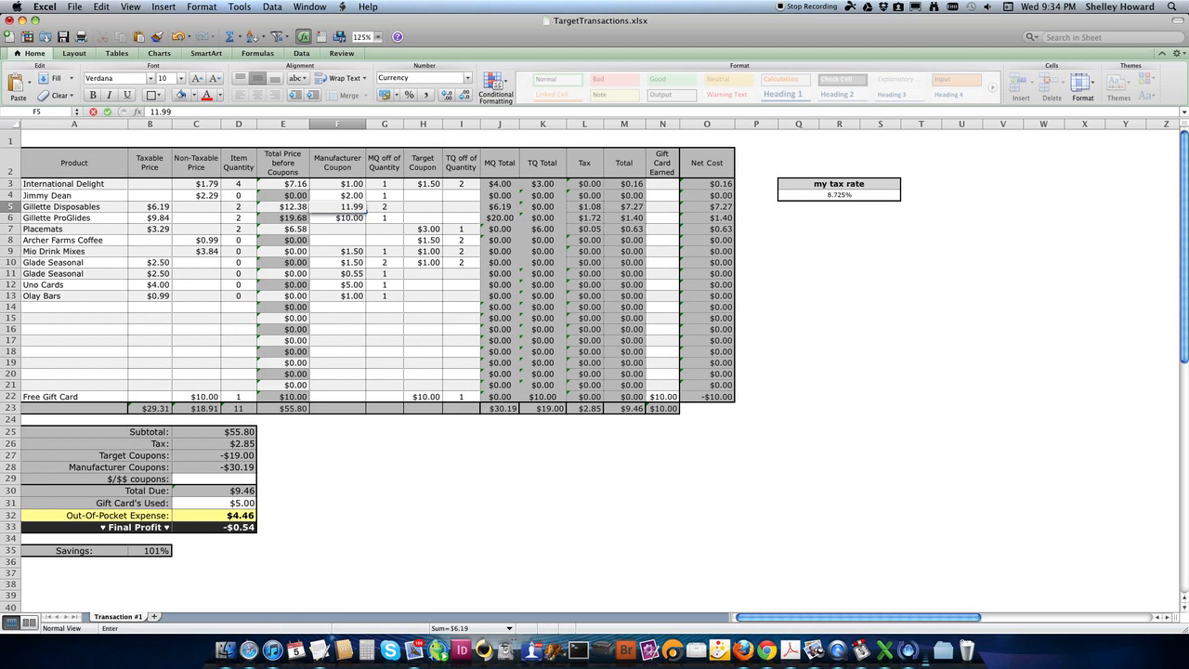
{"action": "key", "text": "Return"}
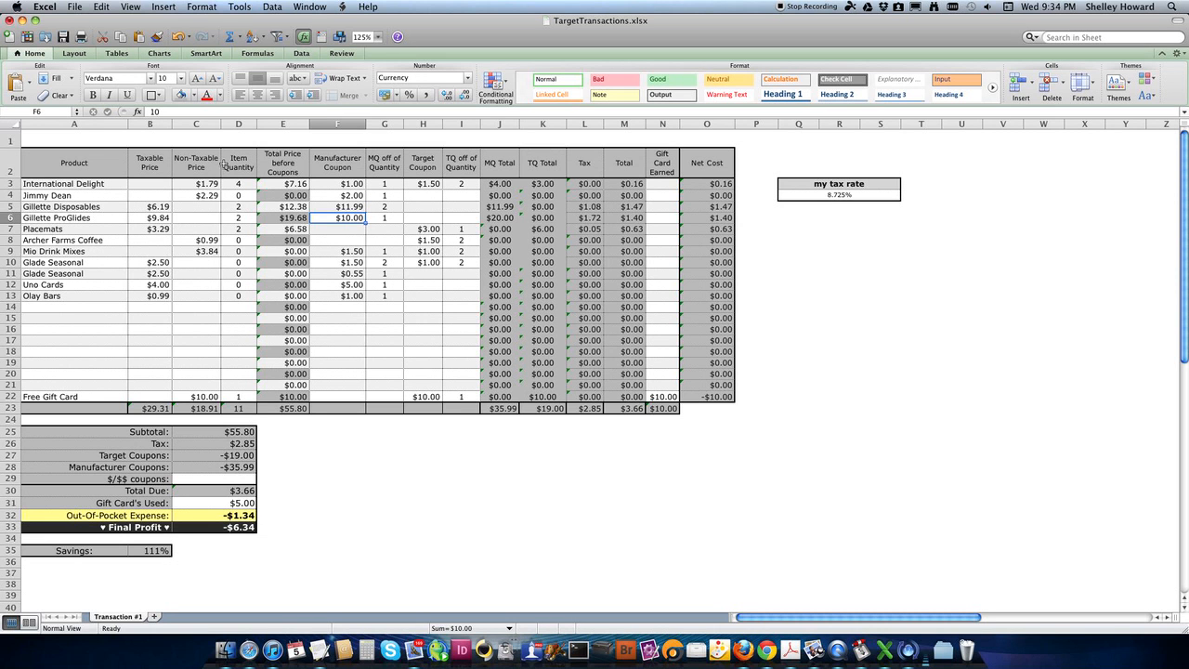
- Set the item quantity of Mio Drink Mixes to 3
{"action": "left_click", "coordinate": [213, 250]}
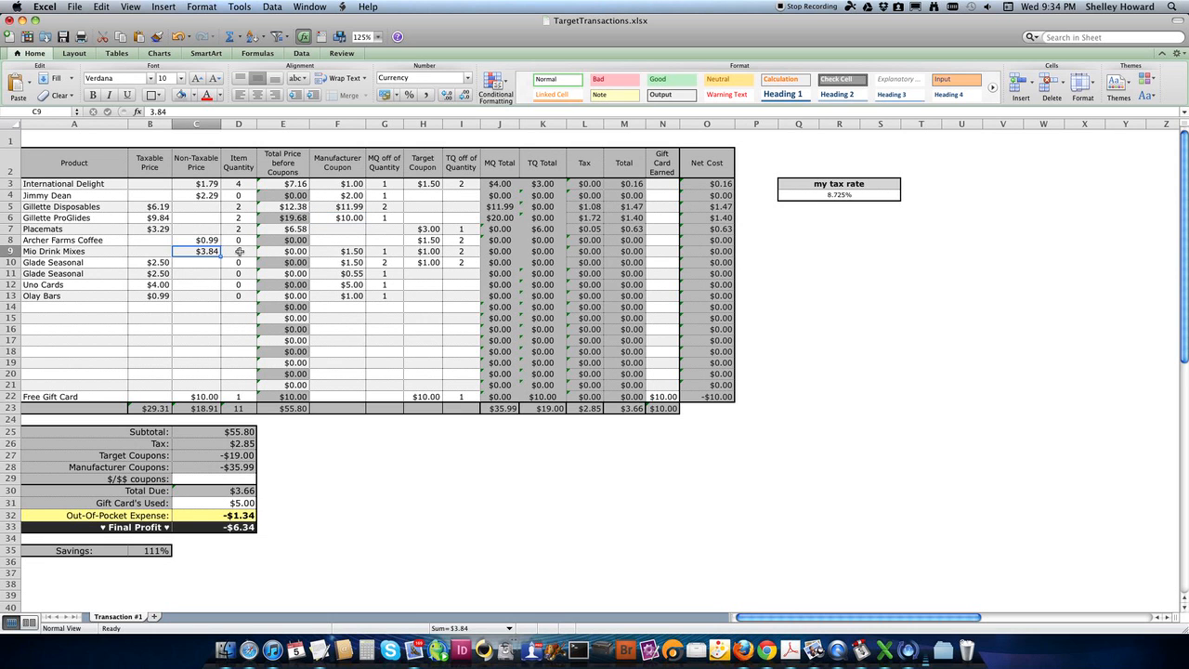
{"action": "left_click", "coordinate": [240, 251]}
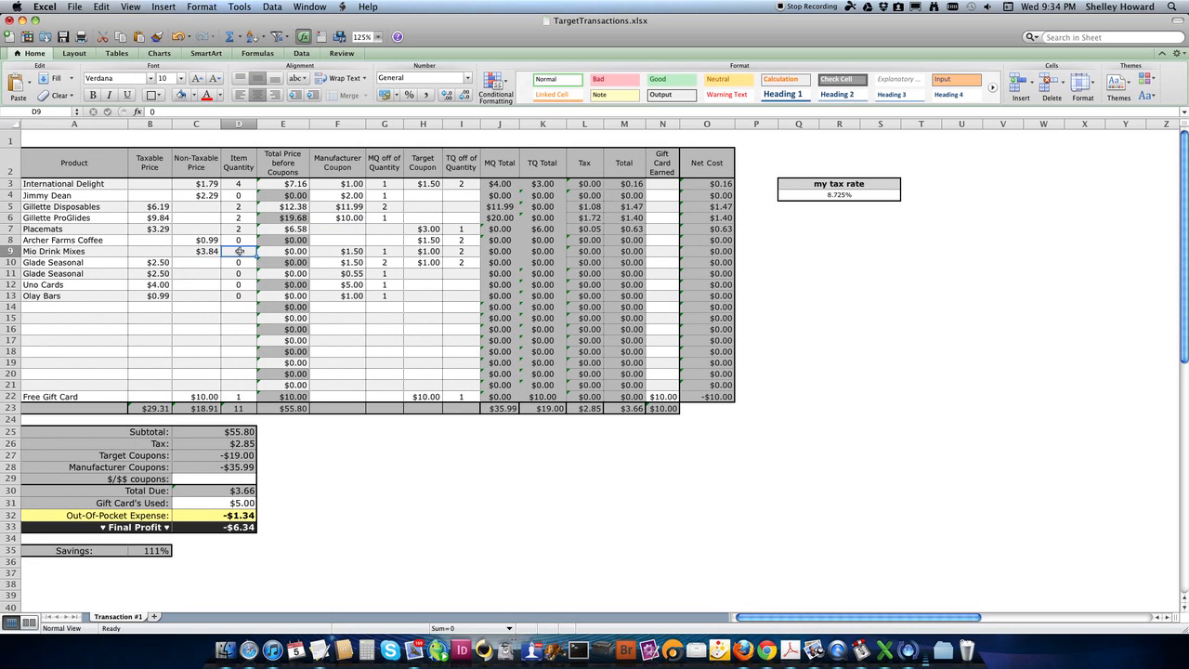
{"action": "type", "text": "3"}
{"action": "key", "text": "Return"}
- Examine the manufacturer and Target coupon amounts and quantities for Mio Drink Mixes, along with its MQ Total and TQ Total
{"action": "mouse_move", "coordinate": [340, 255]}
{"action": "left_mouse_down"}
{"action": "mouse_move", "coordinate": [372, 252]}
{"action": "mouse_move", "coordinate": [353, 253]}
{"action": "left_mouse_up"}
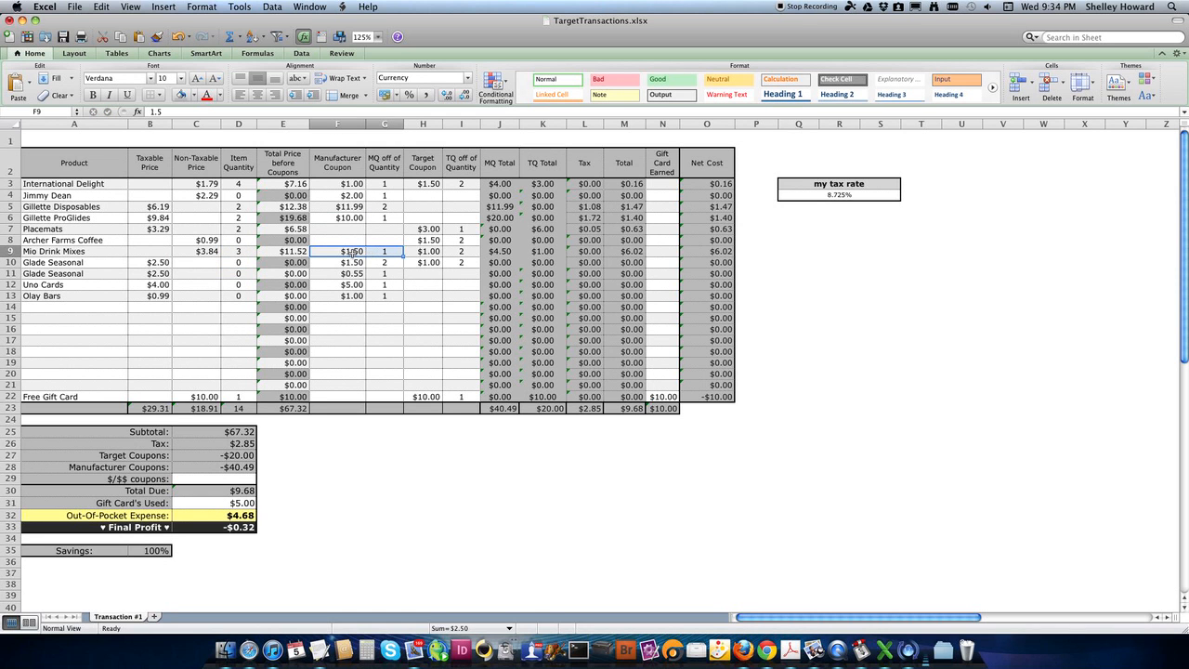
{"action": "left_click", "coordinate": [385, 252]}
{"action": "left_click", "coordinate": [410, 251]}
{"action": "left_click", "coordinate": [459, 251]}
{"action": "left_click", "coordinate": [503, 251]}
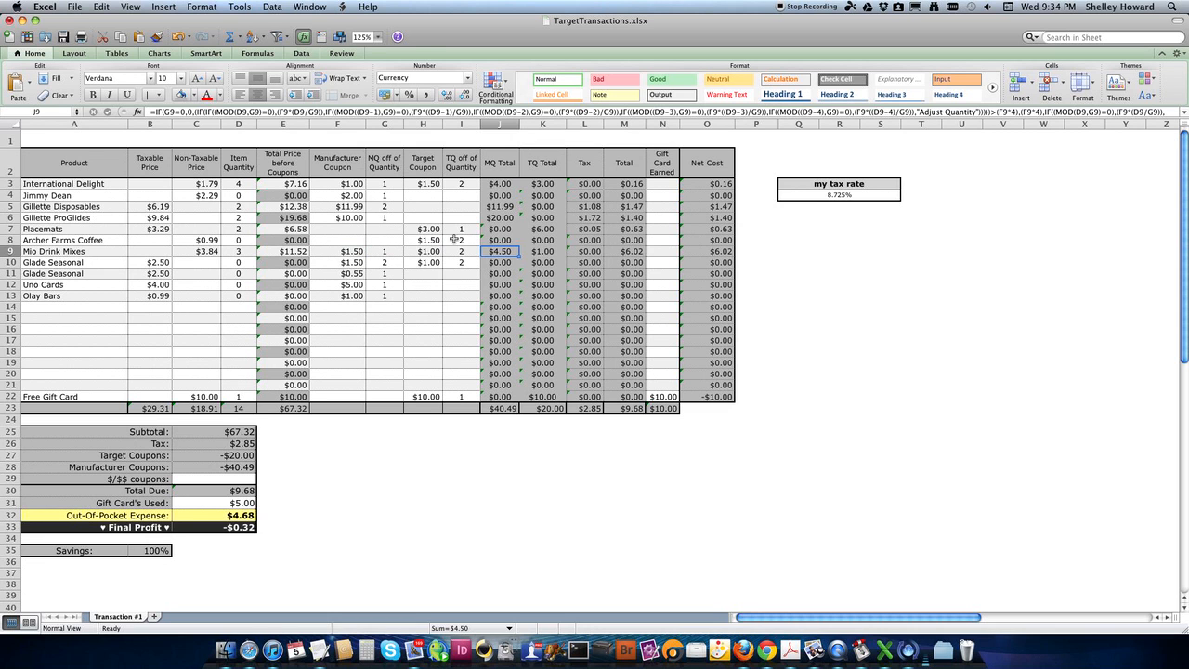
{"action": "left_click", "coordinate": [531, 251]}
{"action": "left_click_drag", "start_coordinate": [435, 262], "coordinate": [463, 251]}
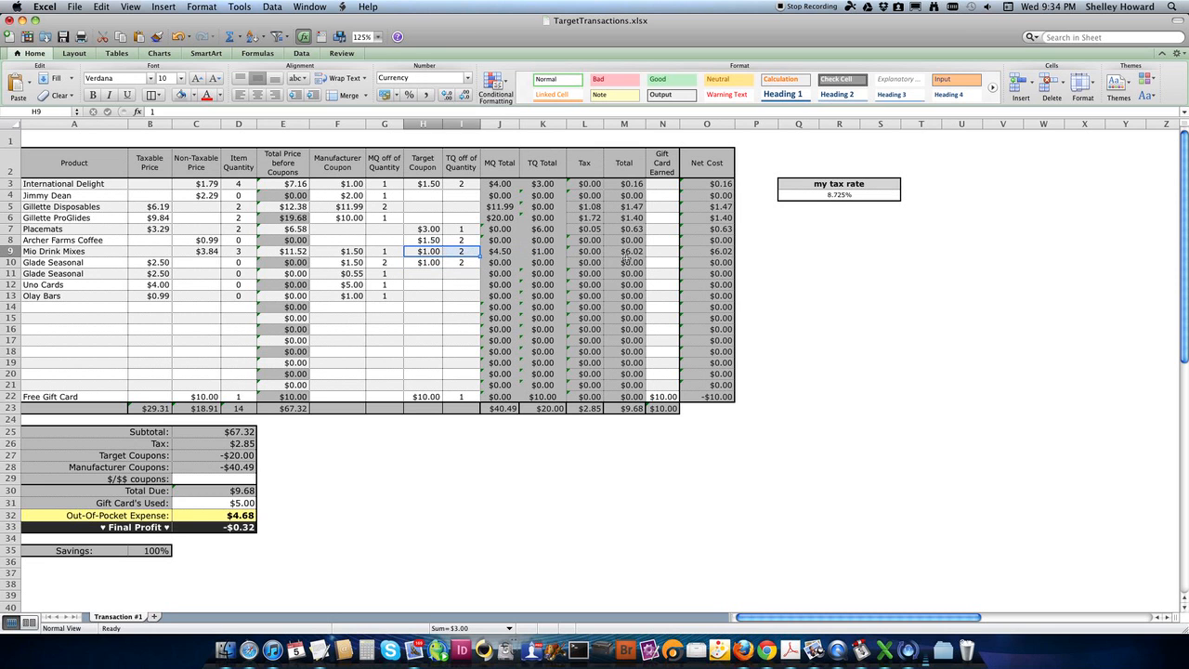
- Enter a $5.00 earned gift card for Mio Drink Mixes and check its net cost and the overall gift card total
{"action": "left_click", "coordinate": [665, 253]}
{"action": "type", "text": "5"}
{"action": "key", "text": "Return"}
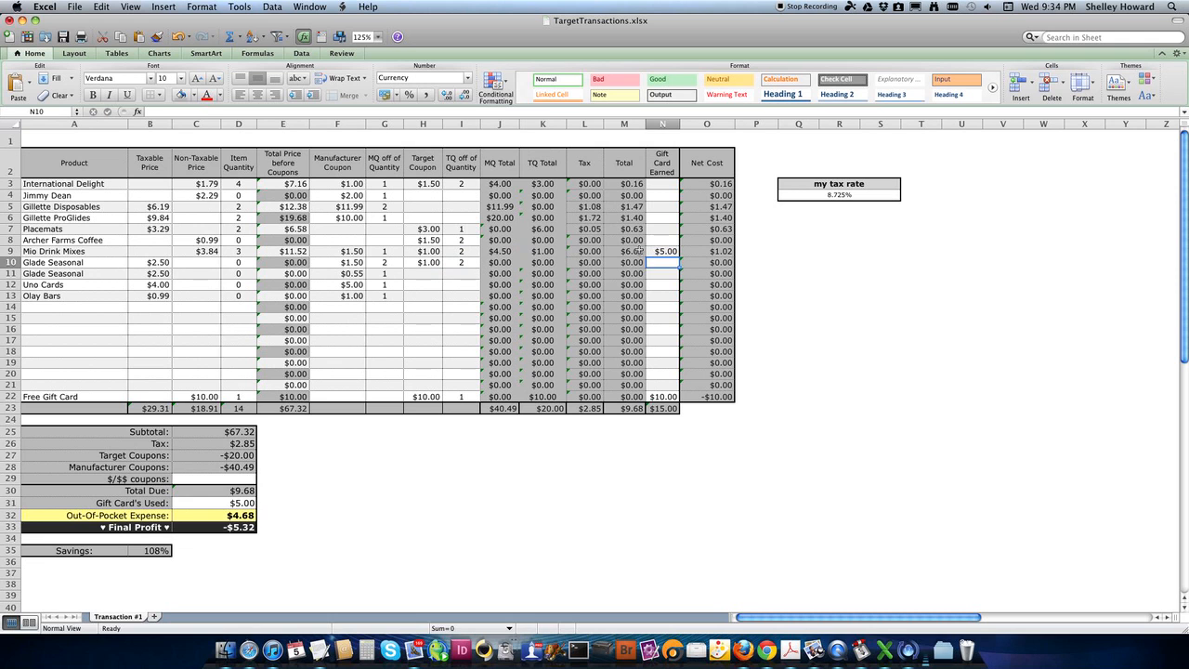
{"action": "left_click", "coordinate": [639, 251]}
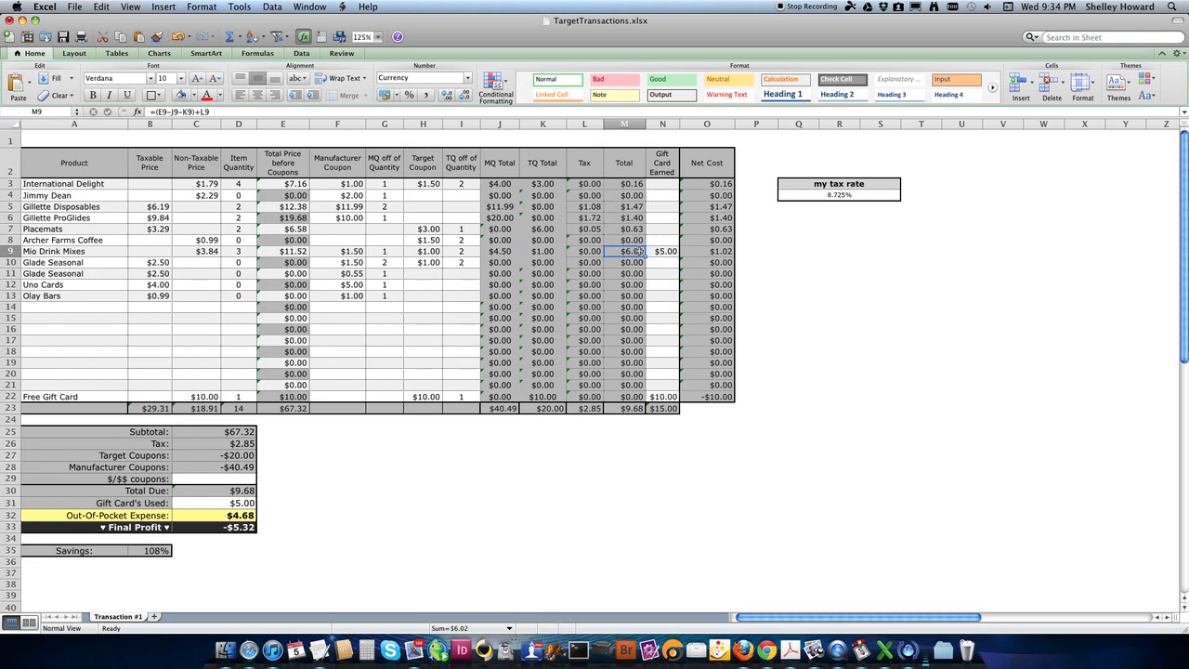
{"action": "left_click", "coordinate": [711, 250]}
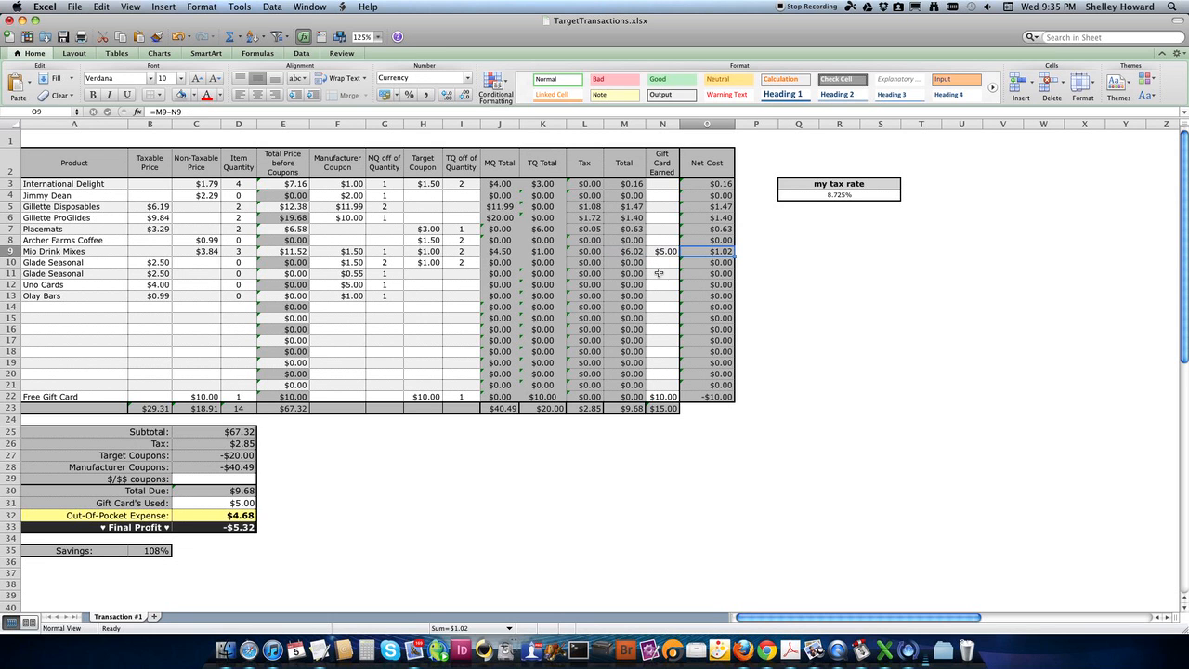
{"action": "left_click", "coordinate": [668, 409]}
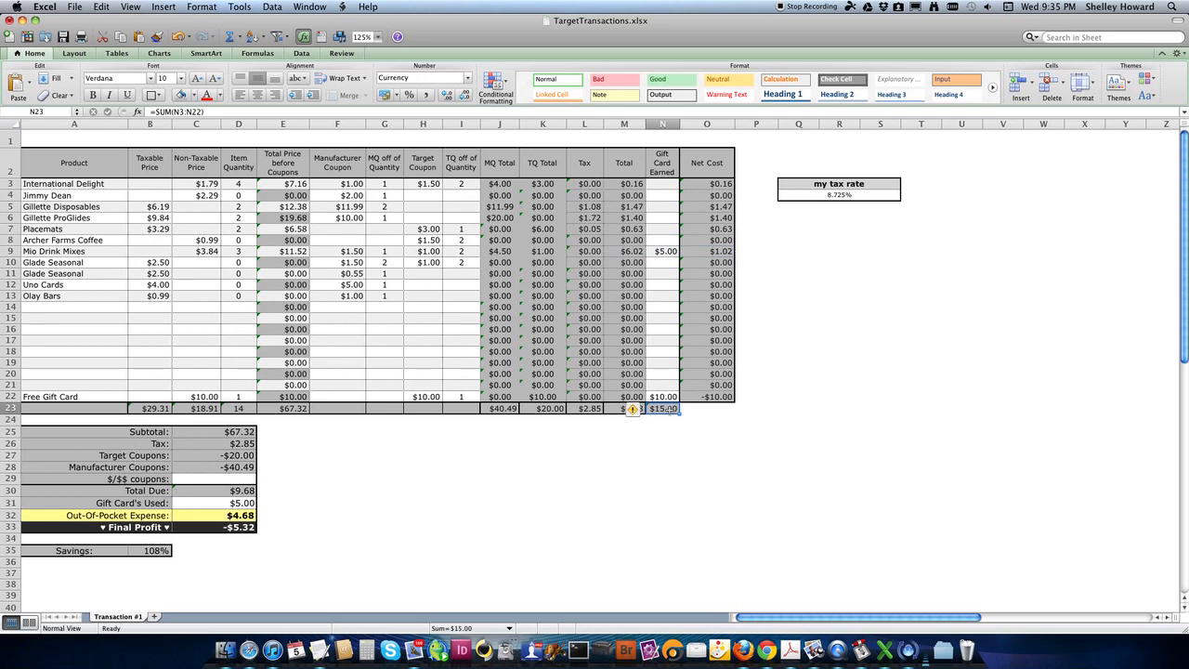
{"action": "left_click", "coordinate": [49, 397]}
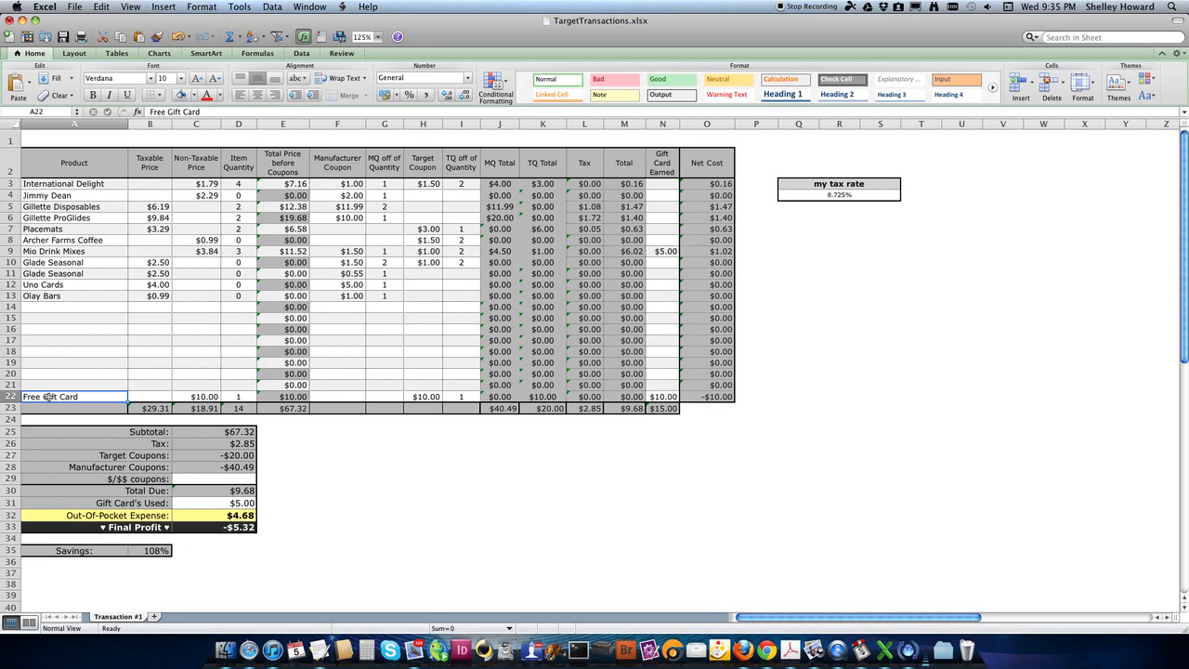
- Clear the earned gift card for Mio Drink Mixes and reset its item quantity to 0
{"action": "left_click", "coordinate": [663, 251]}
{"action": "key", "text": "Delete"}
{"action": "left_click", "coordinate": [236, 251]}
{"action": "key", "text": "BackSpace"}
{"action": "key", "text": "Return"}
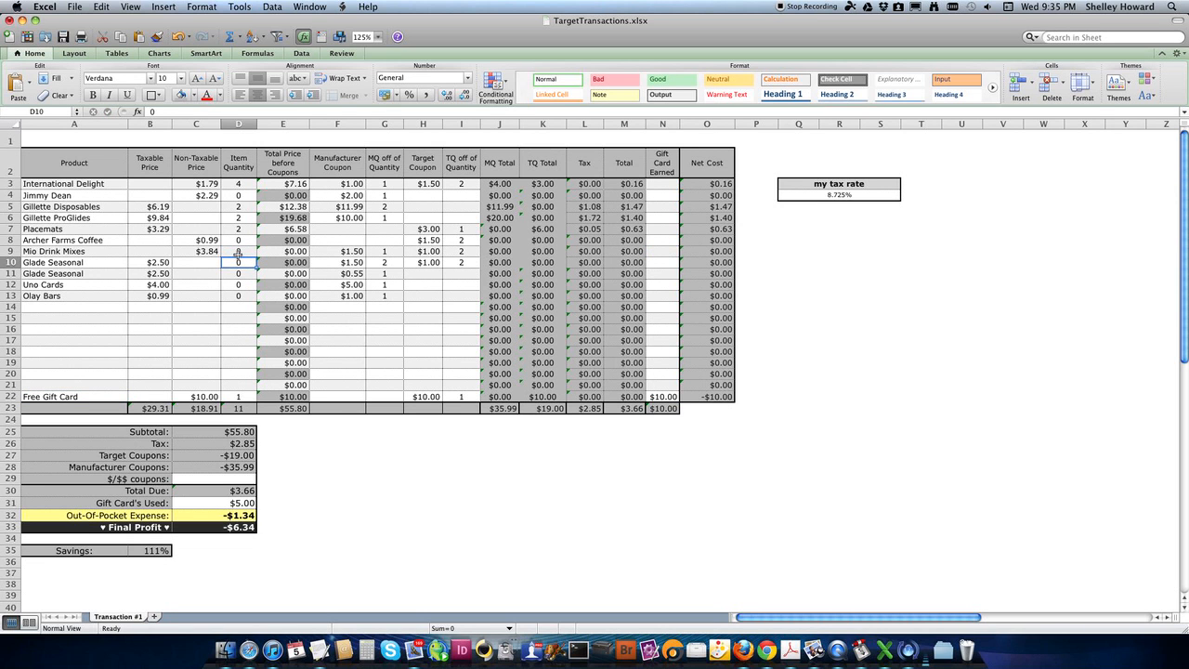
{"action": "left_click", "coordinate": [35, 319]}
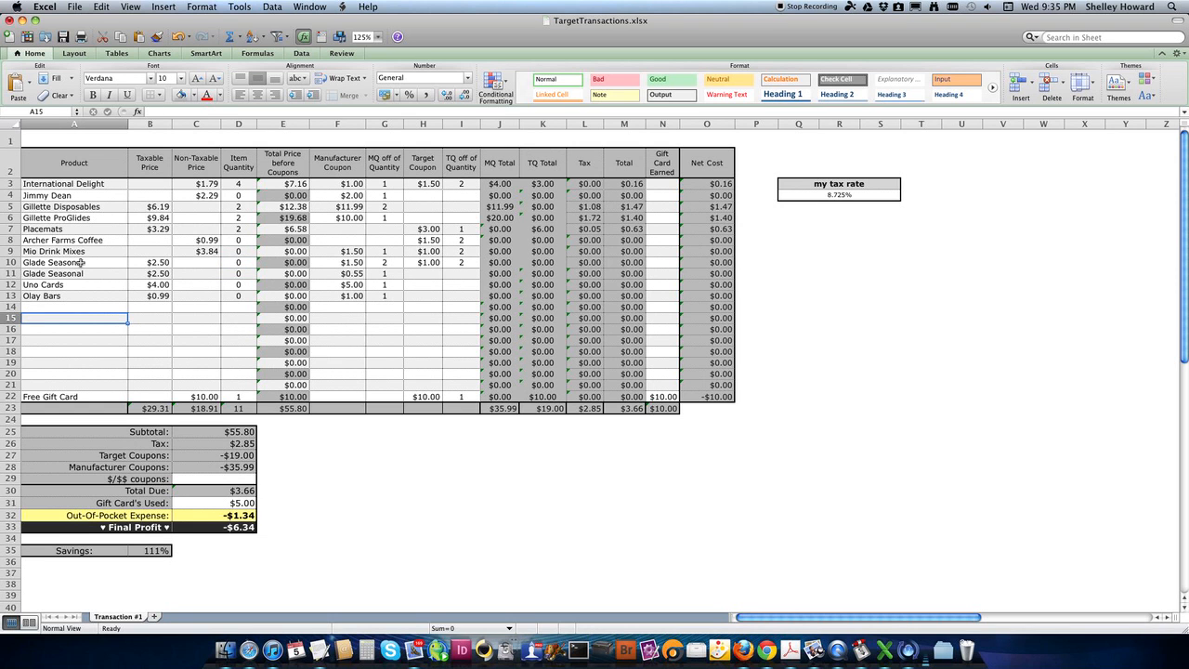
- Examine the prices, Target coupon and manufacturer coupons in the two Glade Seasonal rows
{"action": "left_click_drag", "start_coordinate": [95, 266], "coordinate": [239, 273]}
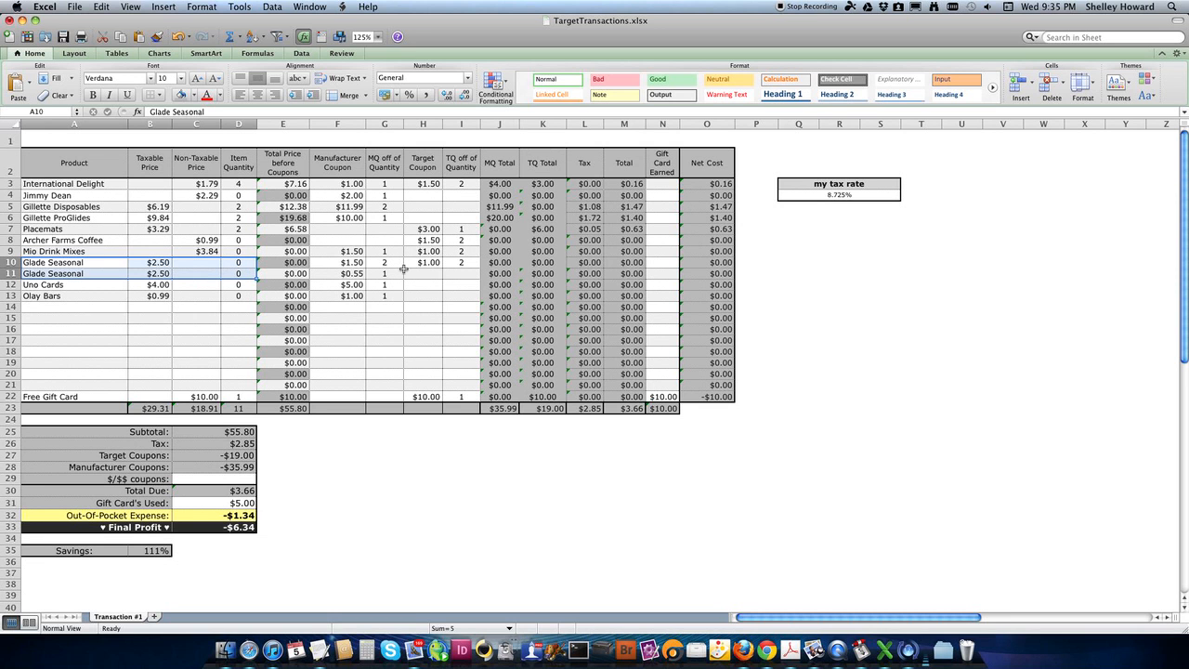
{"action": "left_click", "coordinate": [432, 264]}
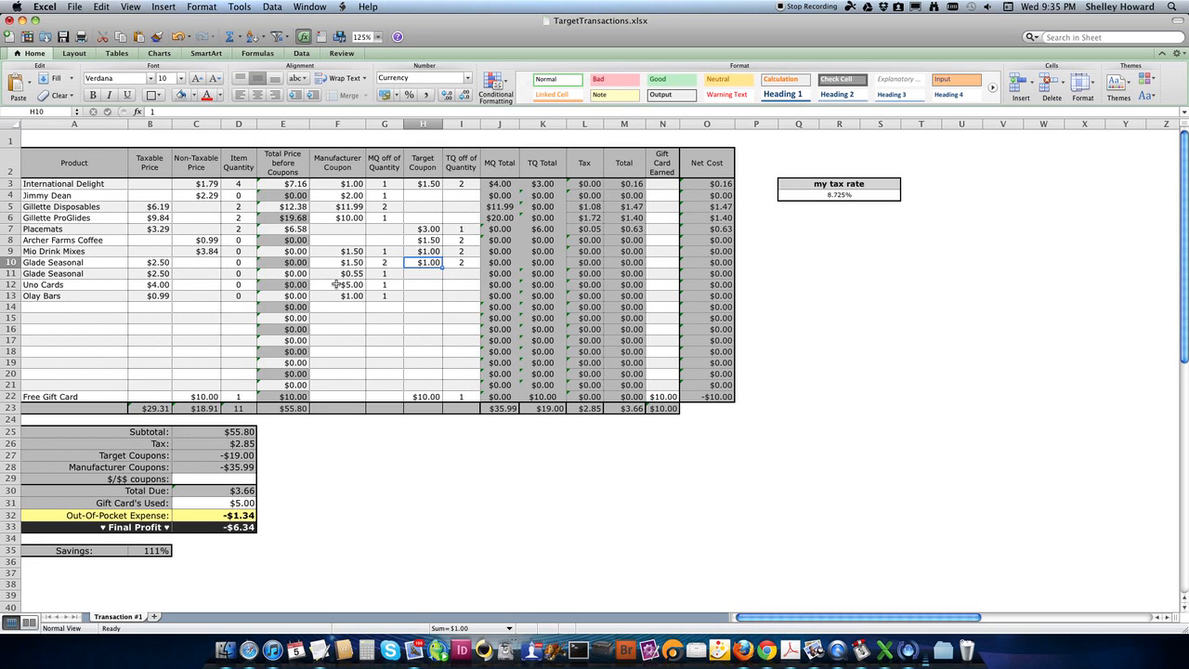
{"action": "left_click_drag", "start_coordinate": [351, 266], "coordinate": [375, 273]}
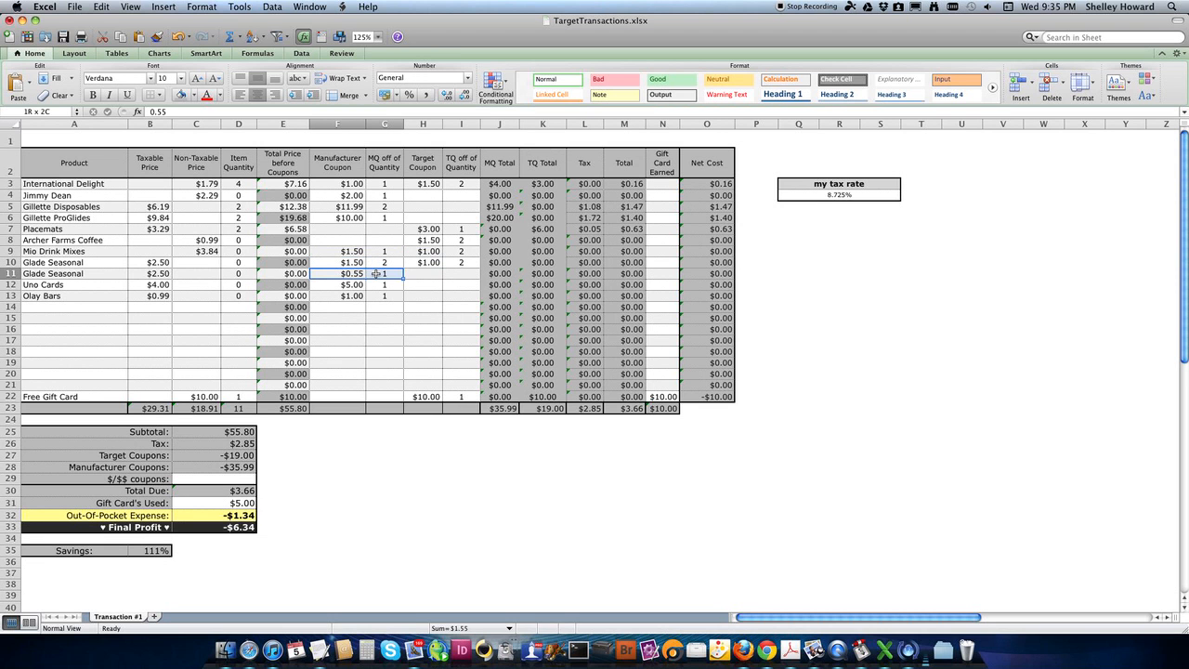
- Set the item quantity to 4 in the first Glade Seasonal row and 1 in the second
{"action": "left_click", "coordinate": [224, 266]}
{"action": "type", "text": "4"}
{"action": "key", "text": "Return"}
{"action": "type", "text": "1"}
{"action": "key", "text": "Return"}
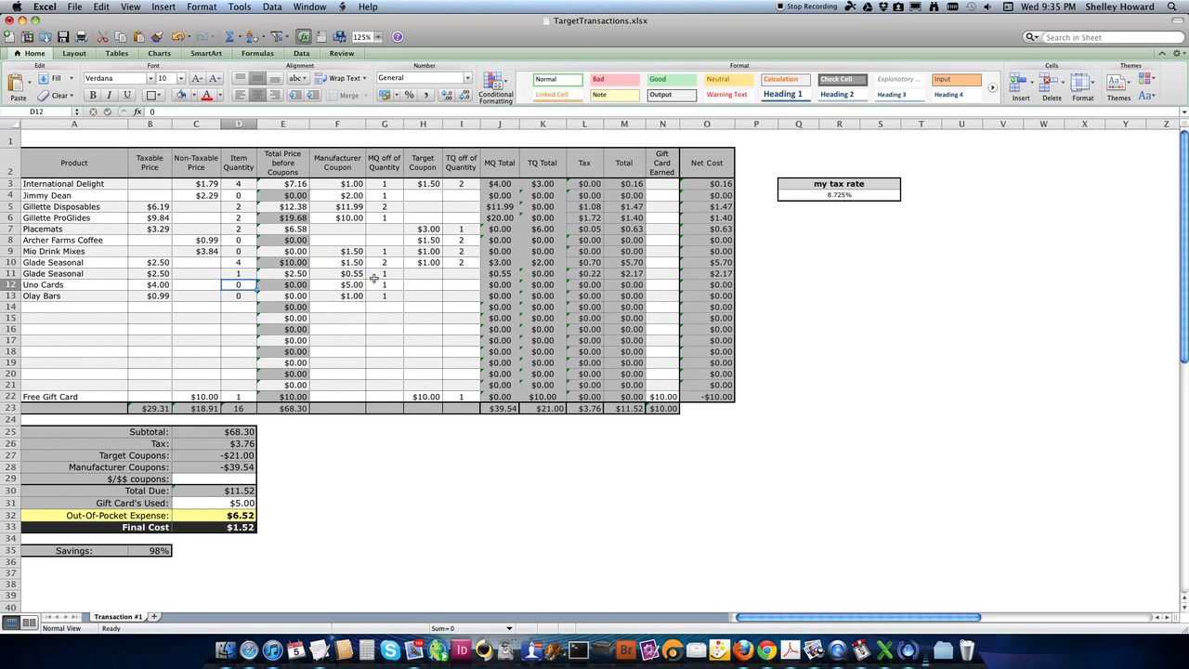
- Enter a $5.00 earned gift card in the second Glade Seasonal row
{"action": "left_click", "coordinate": [659, 273]}
{"action": "type", "text": "5"}
{"action": "key", "text": "Return"}
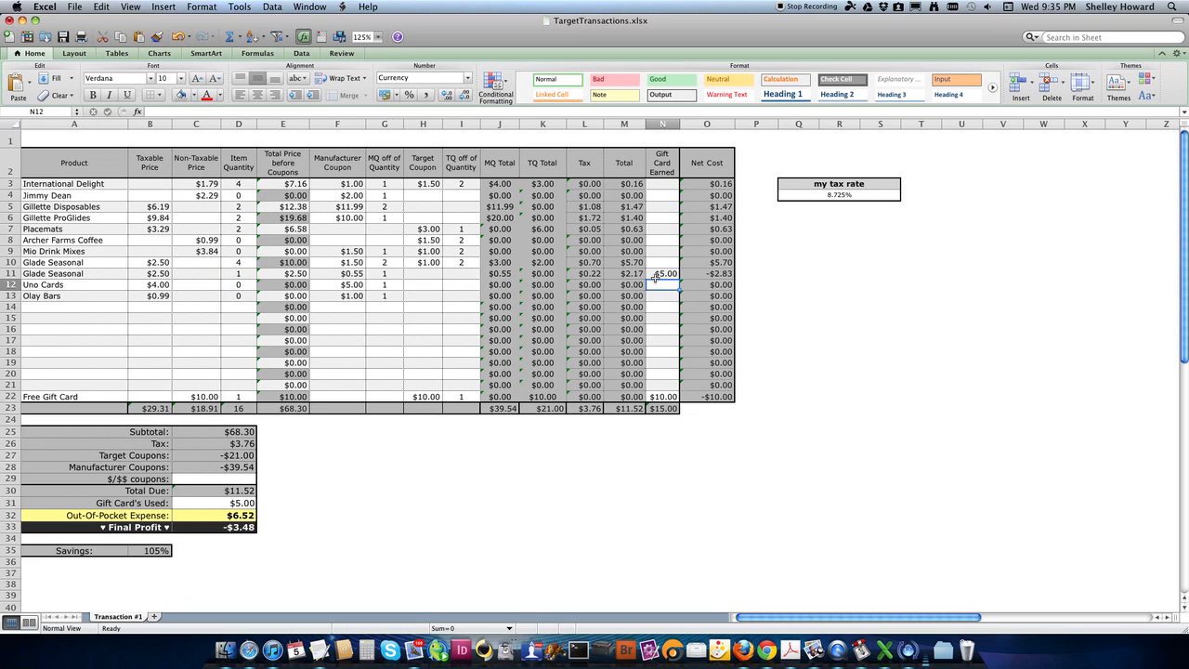
- Compare the coupon totals, tax, total and net cost of the two Glade Seasonal rows
{"action": "left_click", "coordinate": [724, 275]}
{"action": "left_click", "coordinate": [726, 264]}
{"action": "left_click", "coordinate": [725, 272]}
{"action": "left_click", "coordinate": [628, 262]}
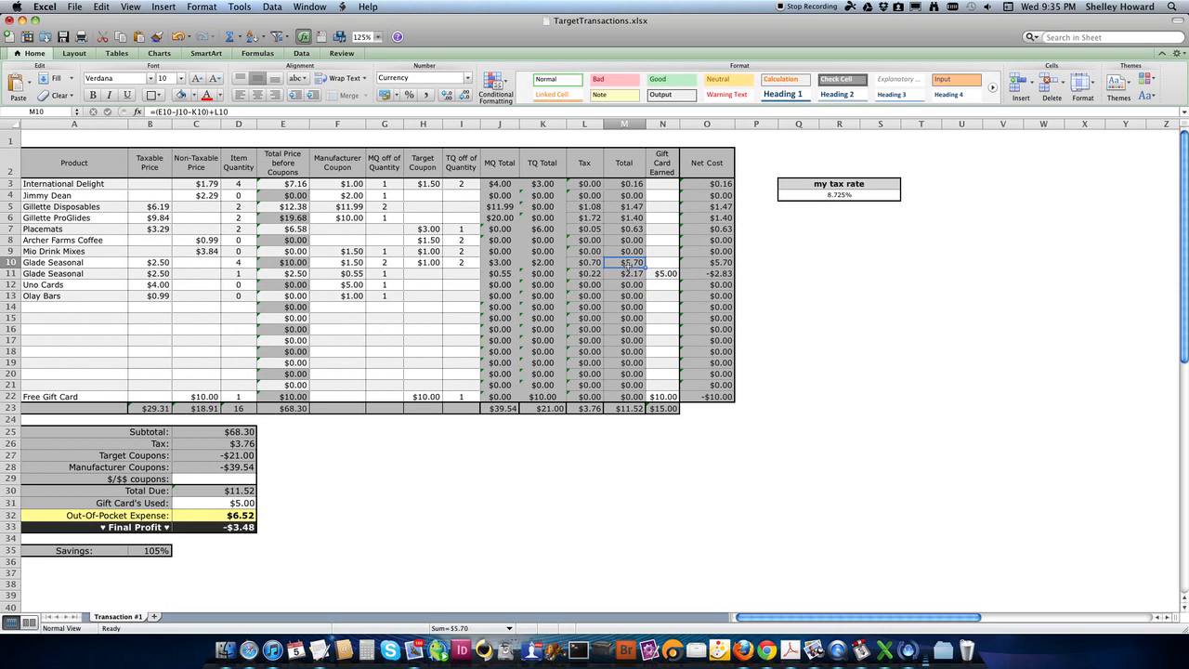
{"action": "left_click", "coordinate": [730, 274]}
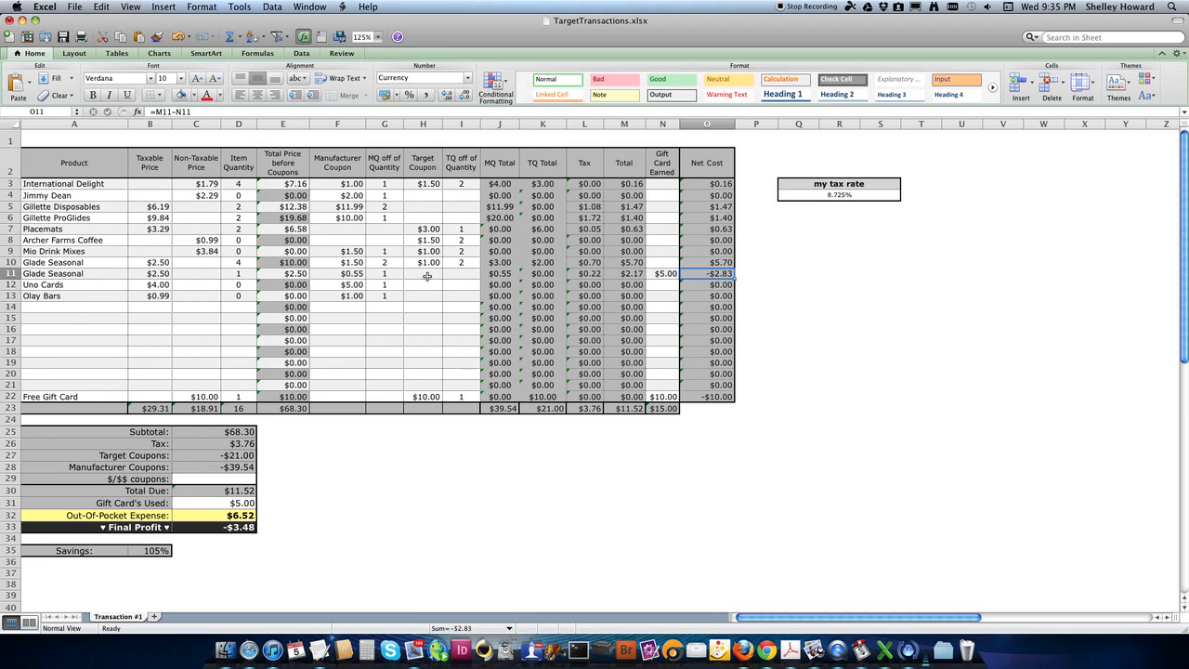
{"action": "left_click_drag", "start_coordinate": [500, 263], "coordinate": [628, 274]}
- Clear the earned gift card in the second Glade Seasonal row and reset both Glade Seasonal item quantities to 0
{"action": "left_click", "coordinate": [661, 274]}
{"action": "key", "text": "Delete"}
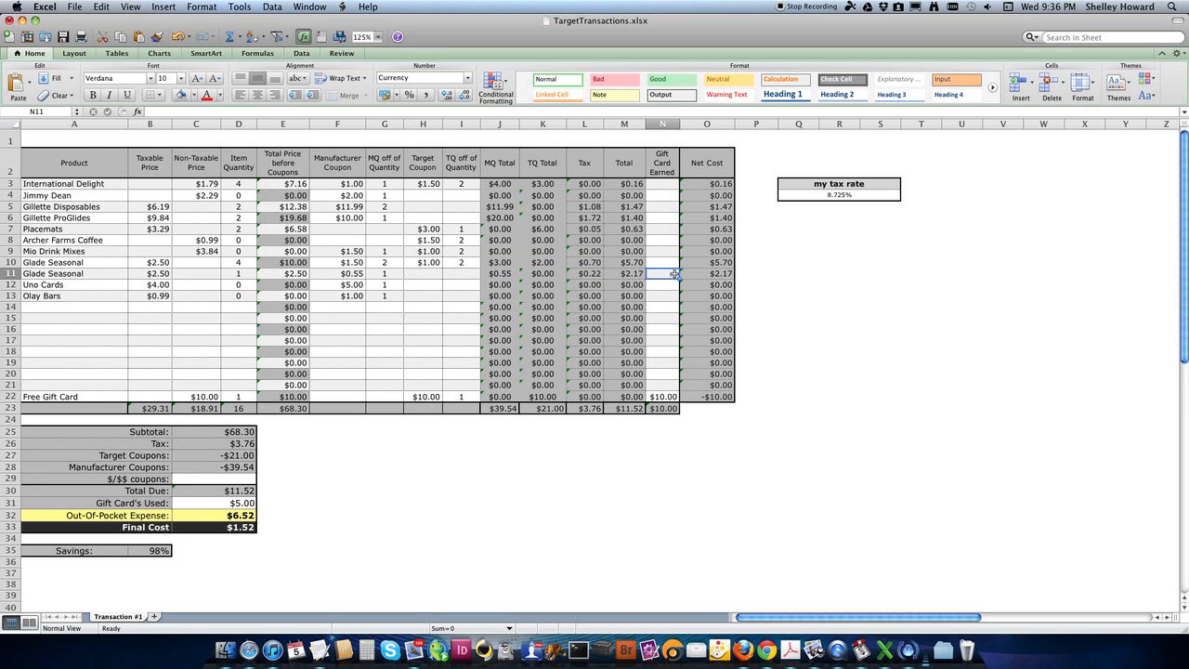
{"action": "left_click", "coordinate": [239, 266]}
{"action": "type", "text": "0"}
{"action": "key", "text": "Return"}
{"action": "type", "text": "0"}
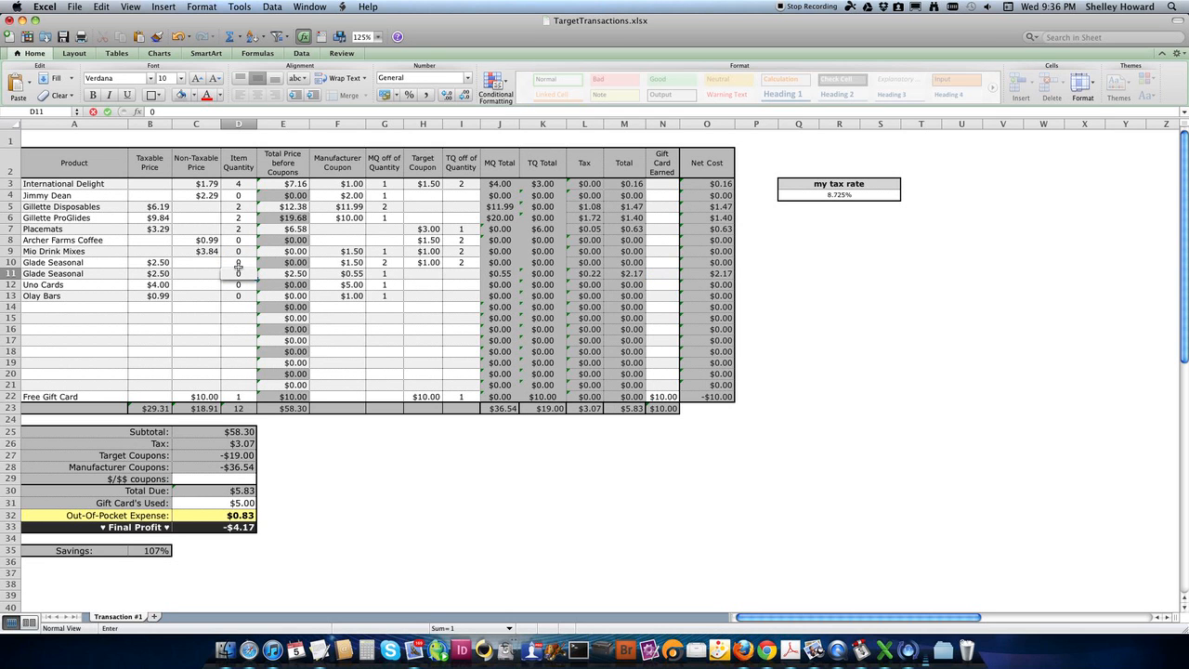
{"action": "left_click", "coordinate": [156, 316]}
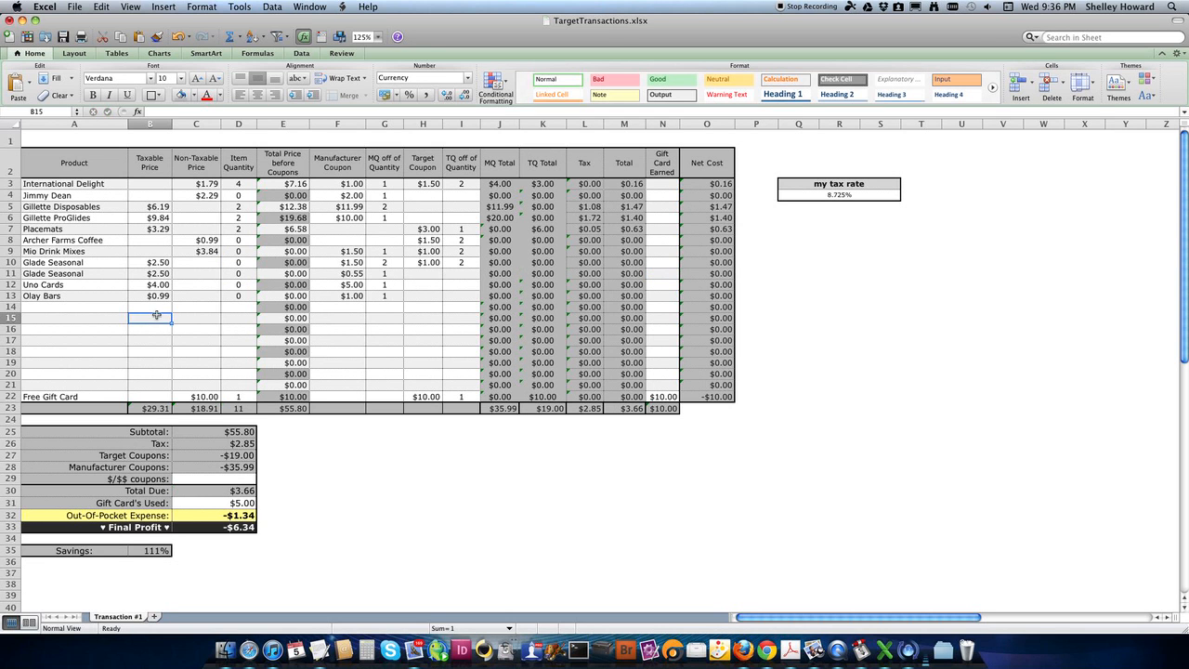
- Set the item quantity of Placemats to 4 and check the transaction subtotal
{"action": "left_click", "coordinate": [242, 207]}
{"action": "left_click", "coordinate": [241, 228]}
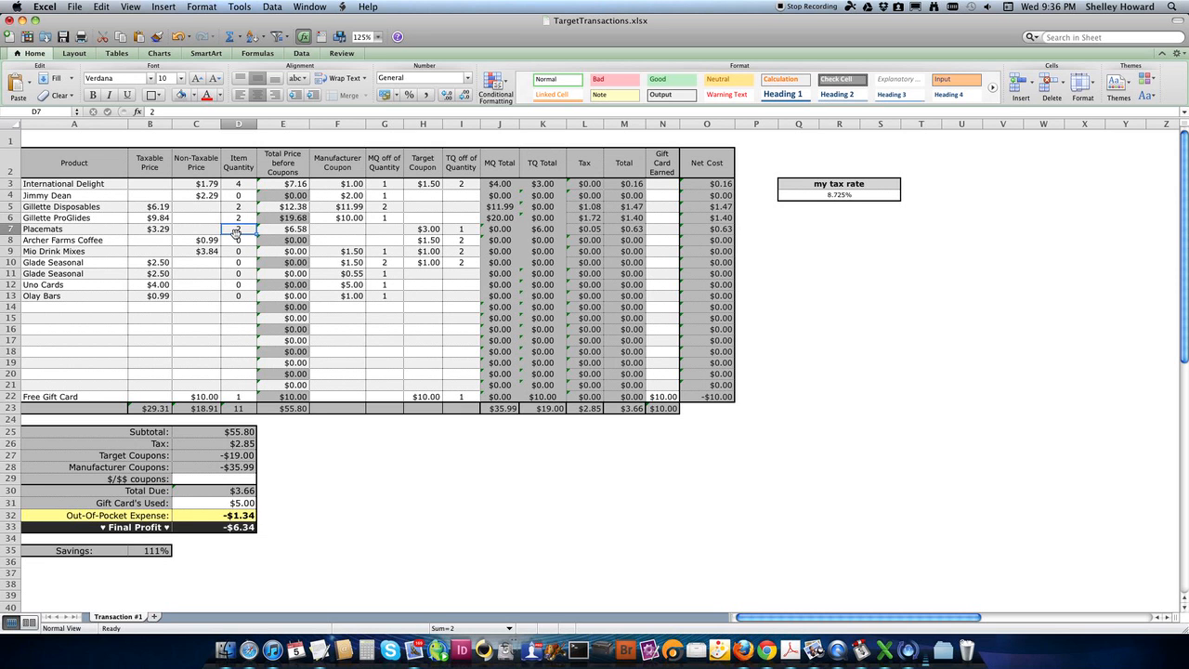
{"action": "type", "text": "4"}
{"action": "key", "text": "Return"}
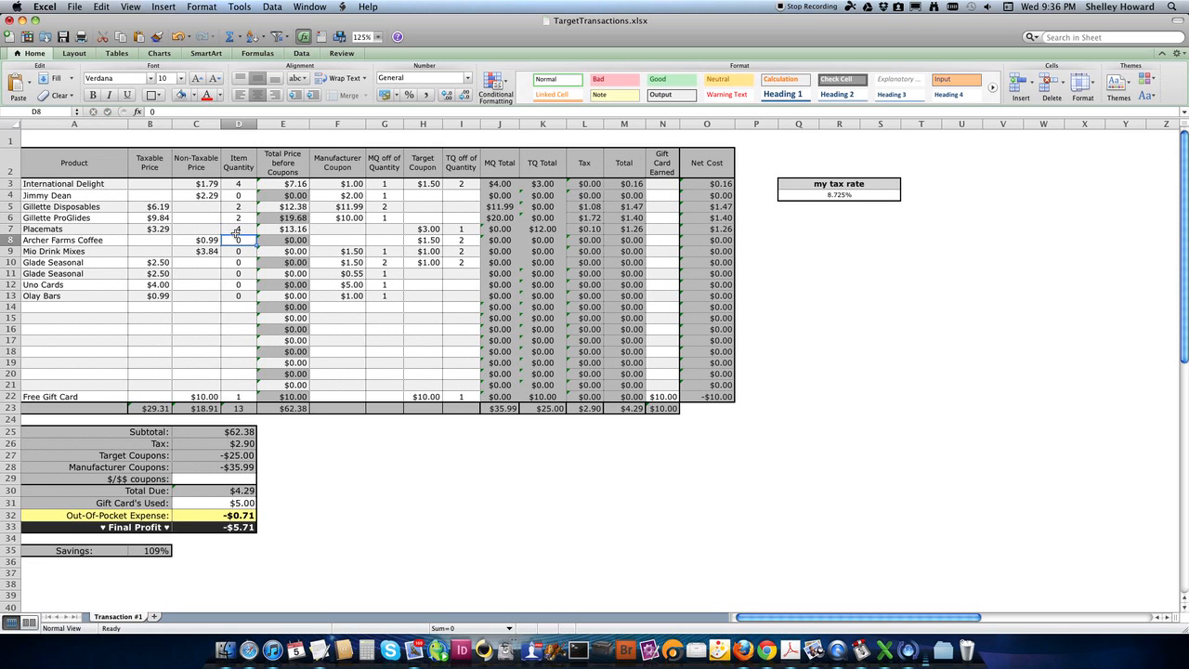
{"action": "left_click", "coordinate": [225, 432]}
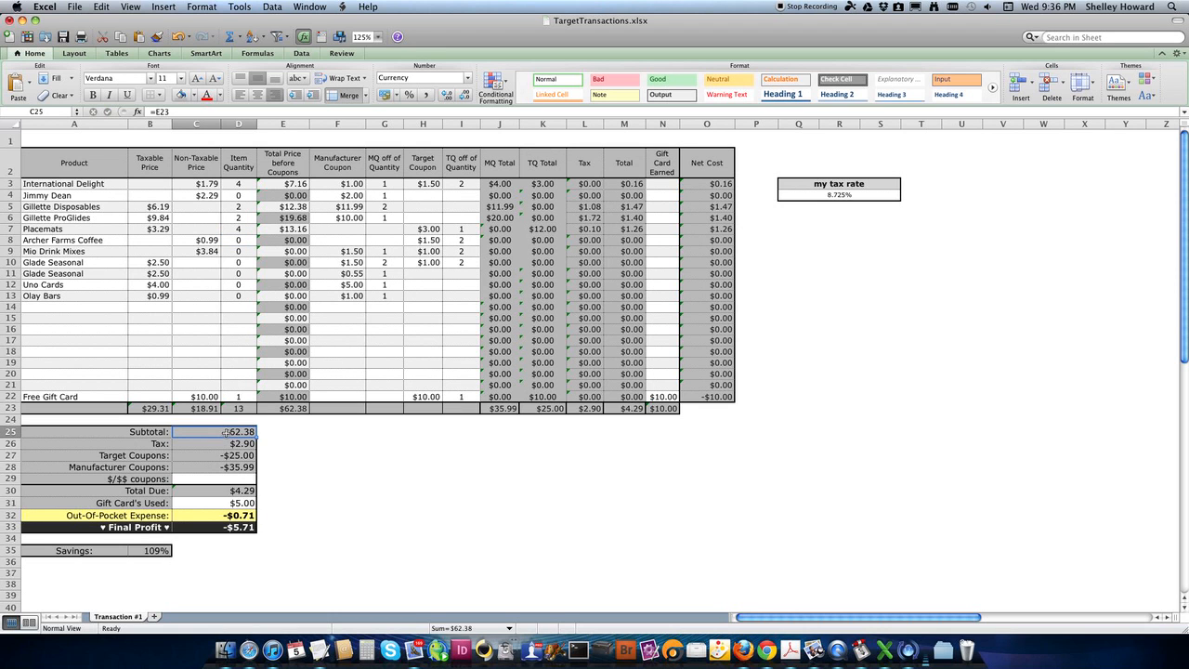
- Review the subtotal, tax, Target coupons and manufacturer coupons amounts in the transaction summary
{"action": "left_click", "coordinate": [228, 444]}
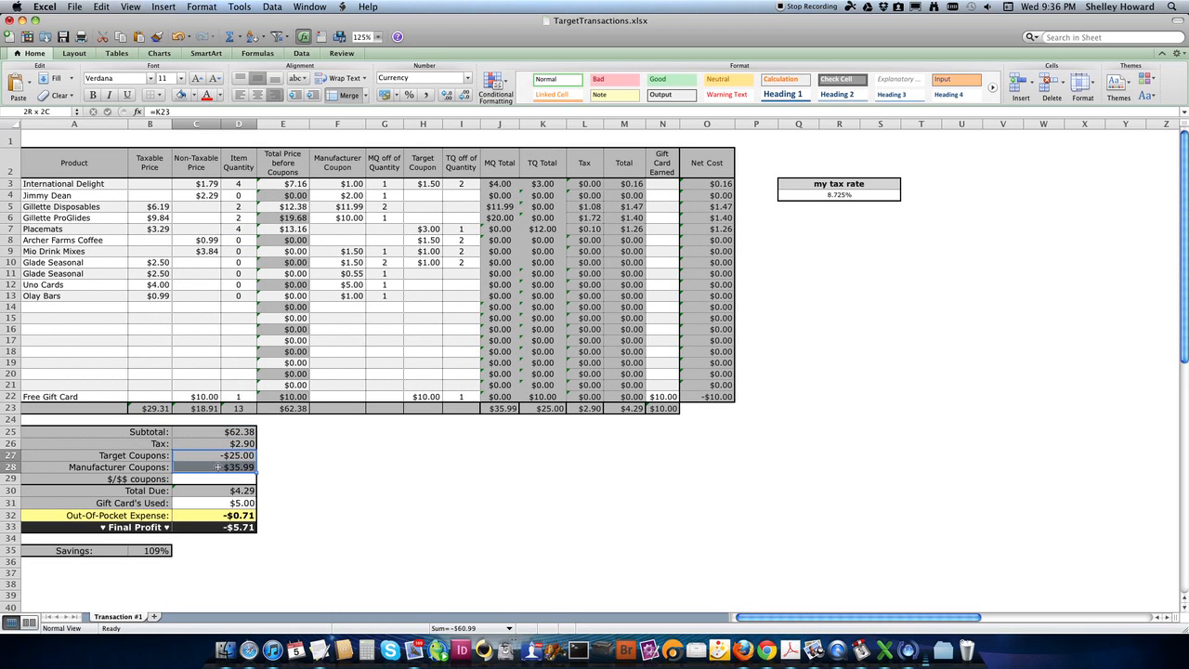
{"action": "left_click", "coordinate": [306, 470]}
{"action": "left_click_drag", "start_coordinate": [243, 433], "coordinate": [242, 472]}
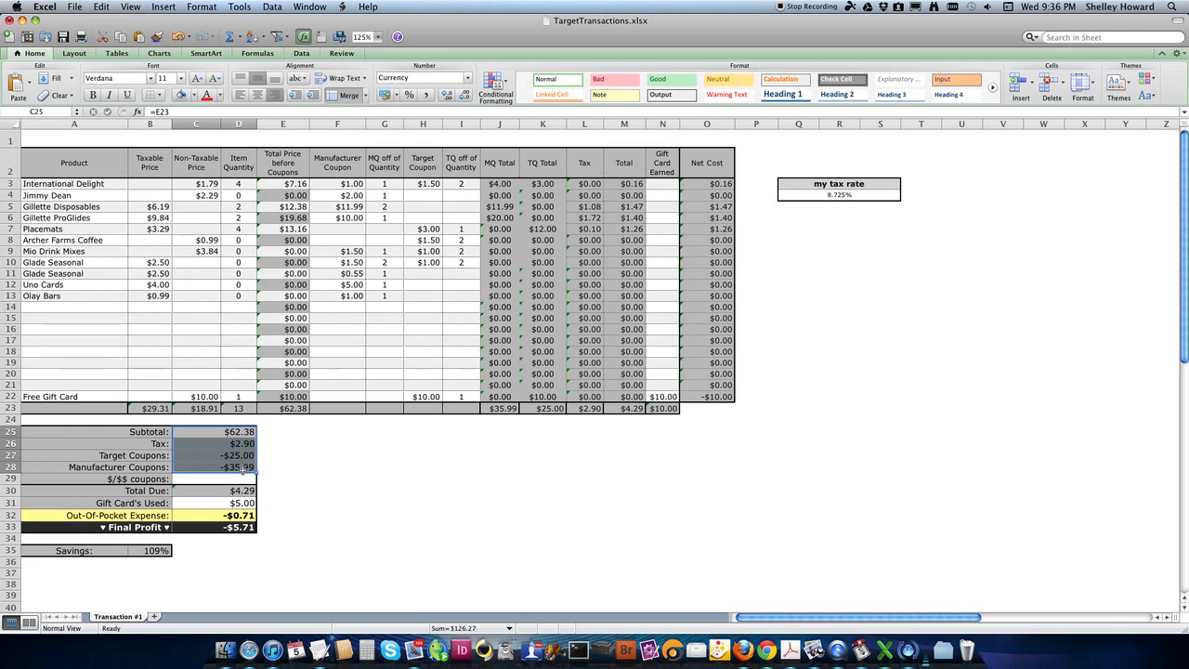
- Enter a $5.00 coupon in the $/$$ coupons row of the transaction summary
{"action": "left_click", "coordinate": [221, 479]}
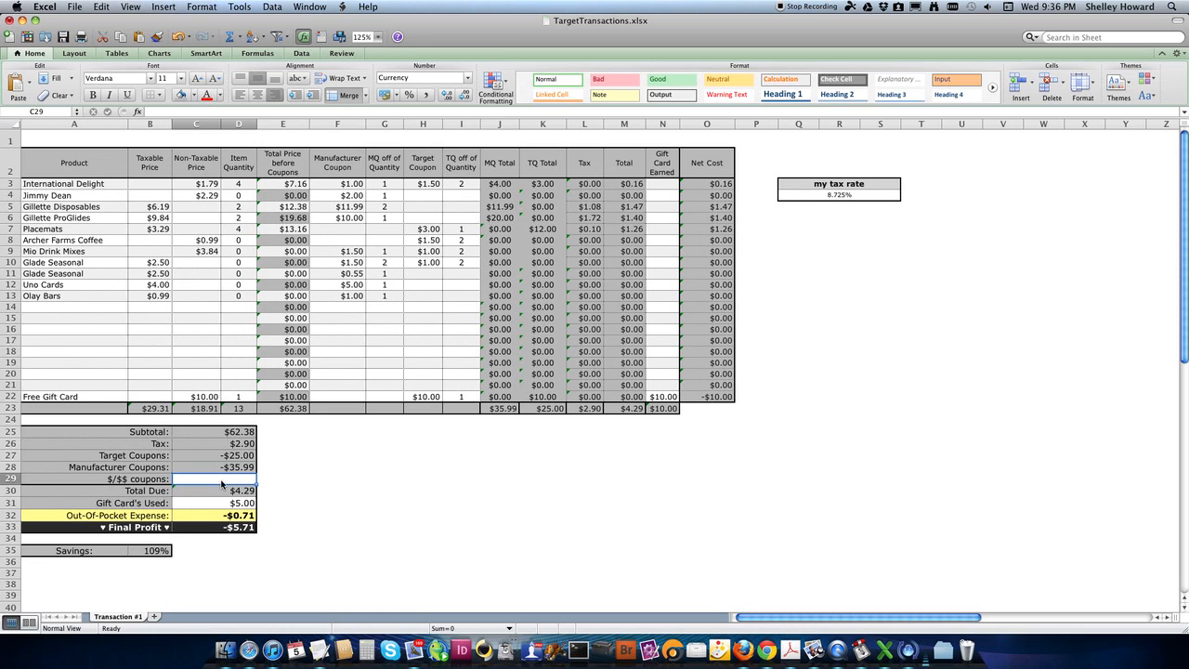
{"action": "type", "text": "-5"}
{"action": "key", "text": "Return"}
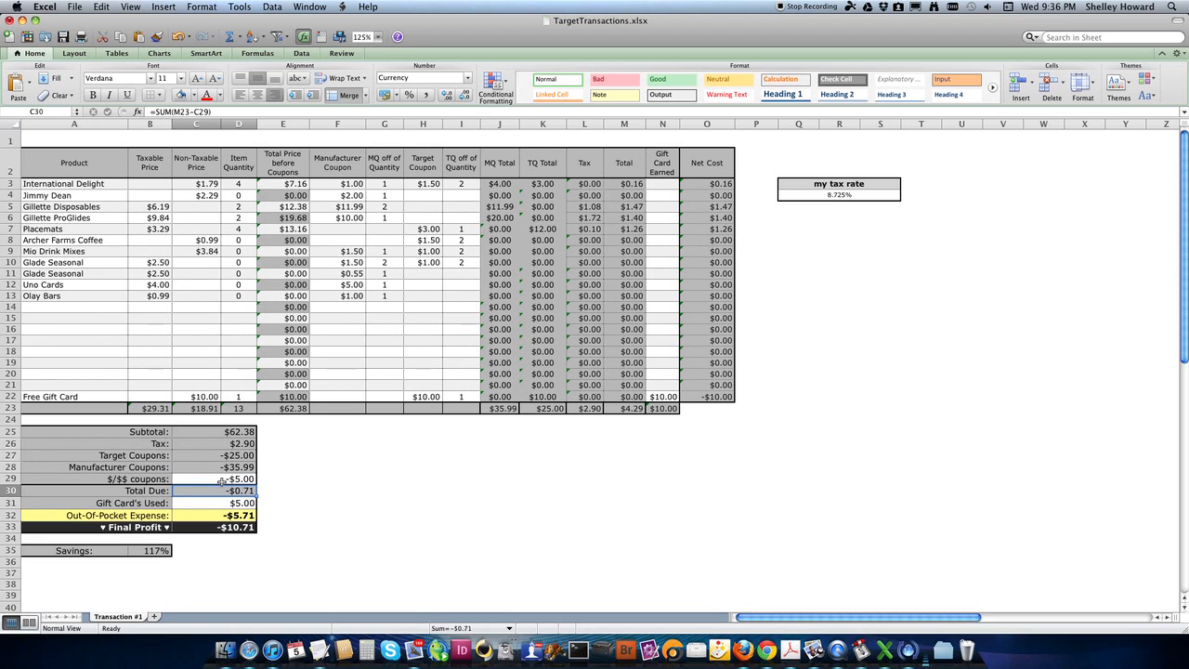
- Clear the Gift Card's Used amount in the transaction summary
{"action": "left_click", "coordinate": [222, 504]}
{"action": "key", "text": "Delete"}
{"action": "key", "text": "Return"}
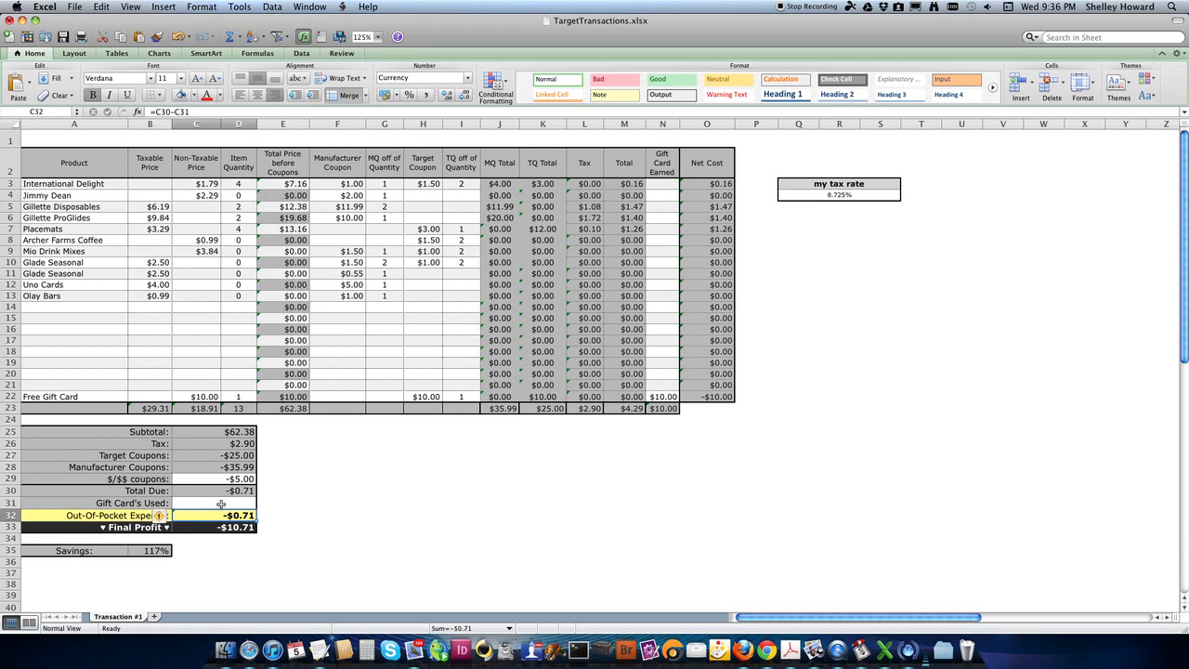
{"action": "left_click", "coordinate": [221, 503]}
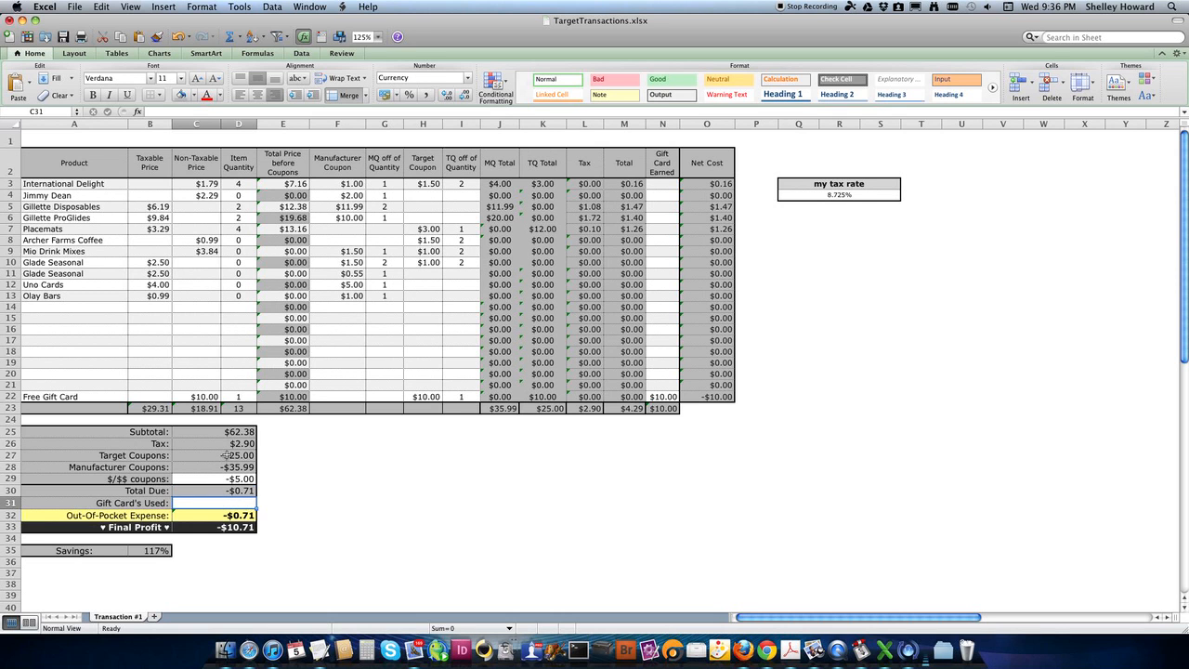
- Clear the $/$$ coupons amount in the summary and check the total due
{"action": "left_click", "coordinate": [225, 479]}
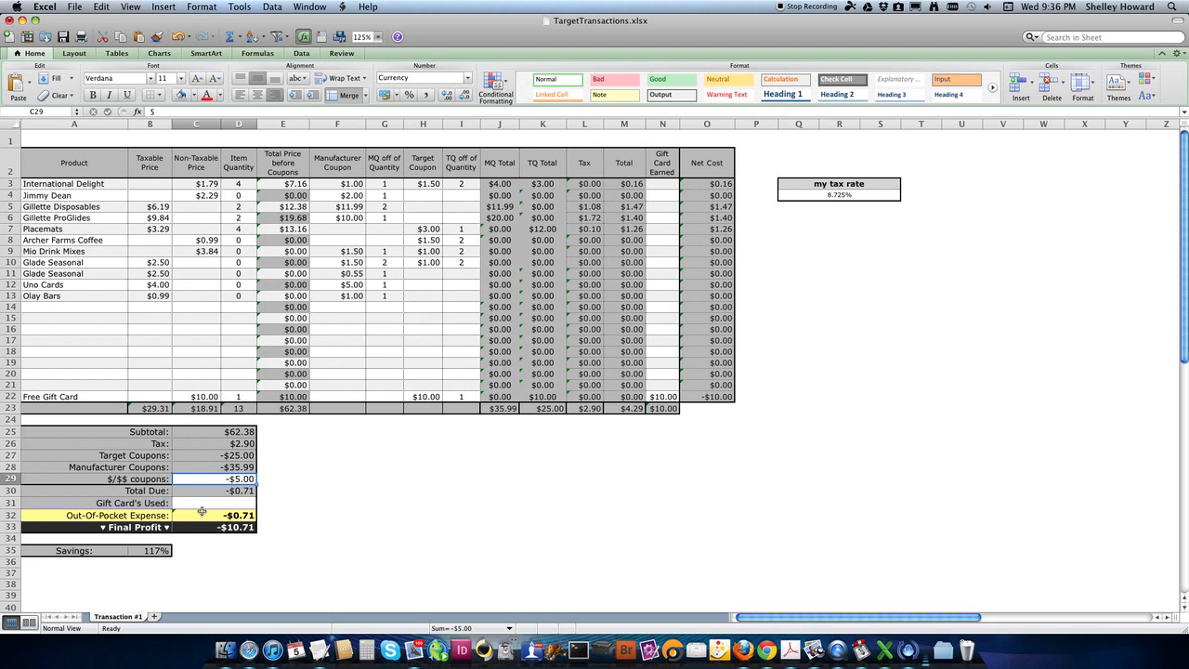
{"action": "key", "text": "Delete"}
{"action": "key", "text": "Return"}
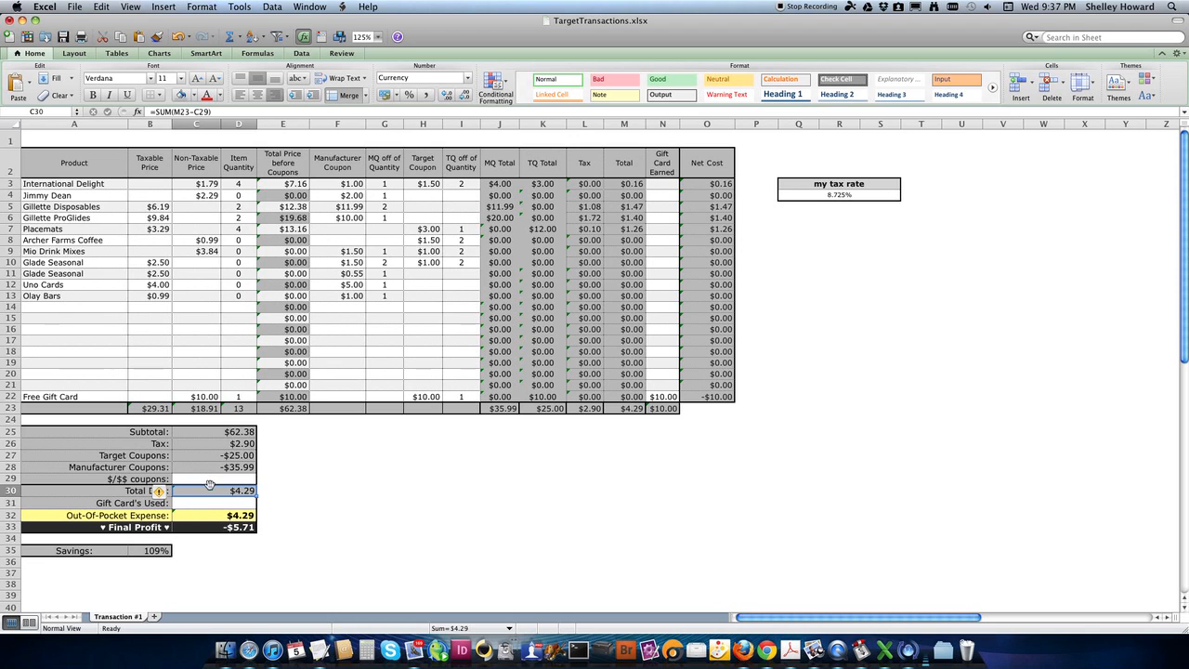
{"action": "left_click", "coordinate": [210, 481]}
{"action": "left_click", "coordinate": [210, 490]}
- Try a gift card used amount of 3 in the summary, check the final profit, and clear the amount again
{"action": "left_click", "coordinate": [211, 504]}
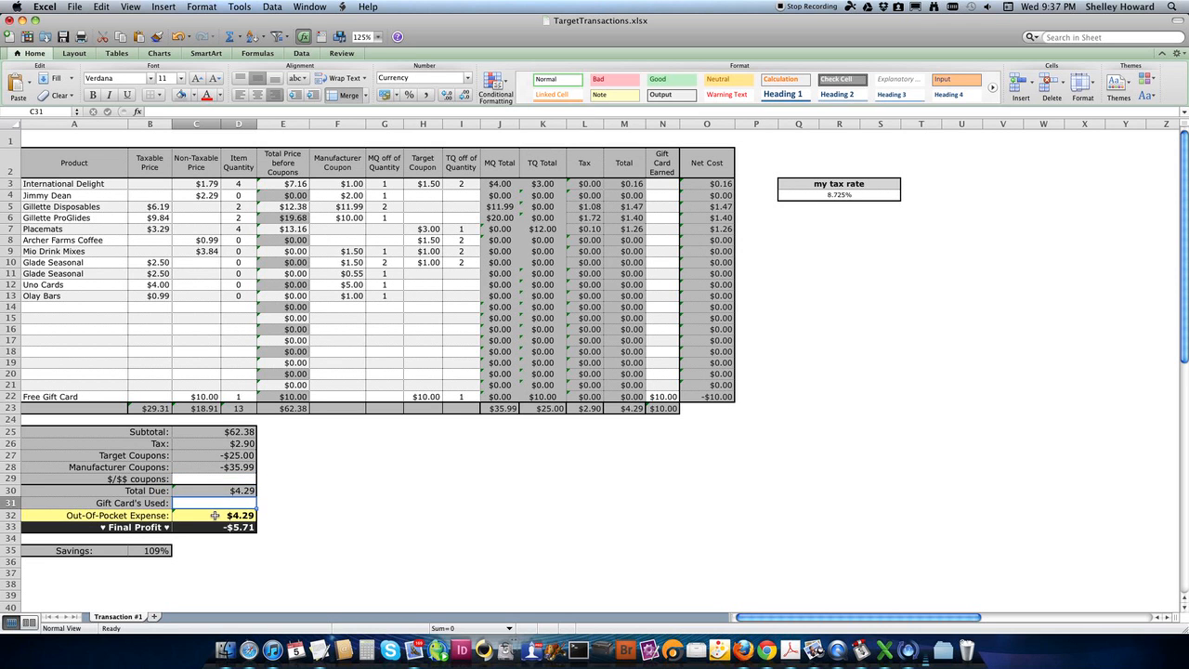
{"action": "left_click", "coordinate": [214, 515]}
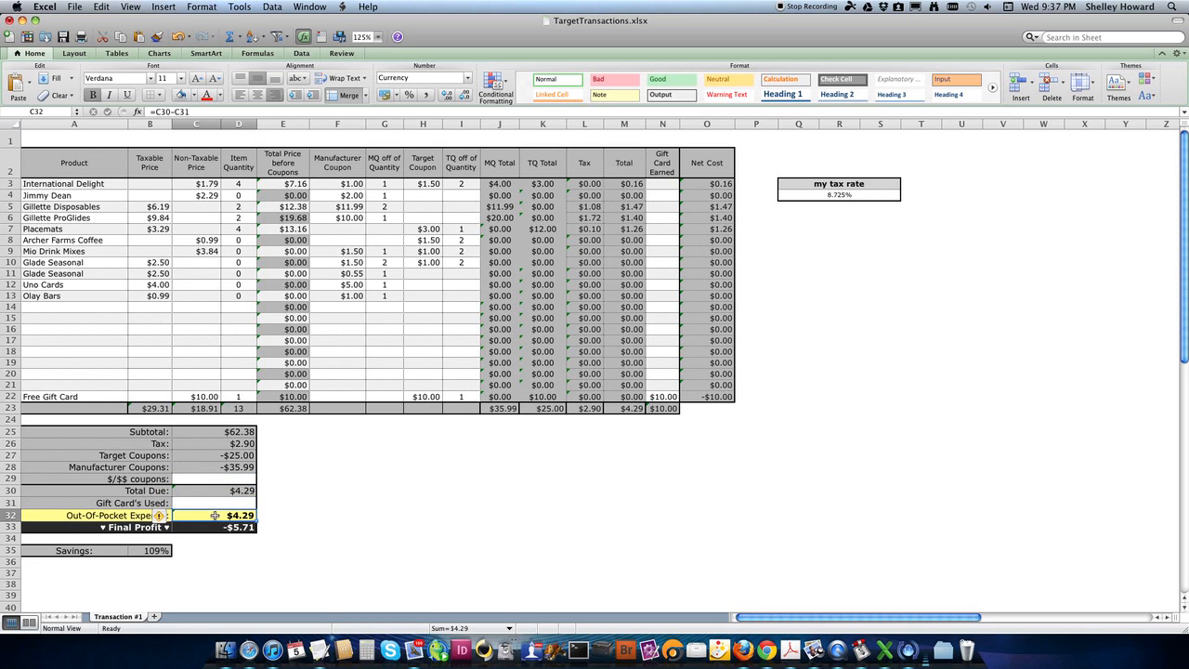
{"action": "left_click", "coordinate": [218, 502]}
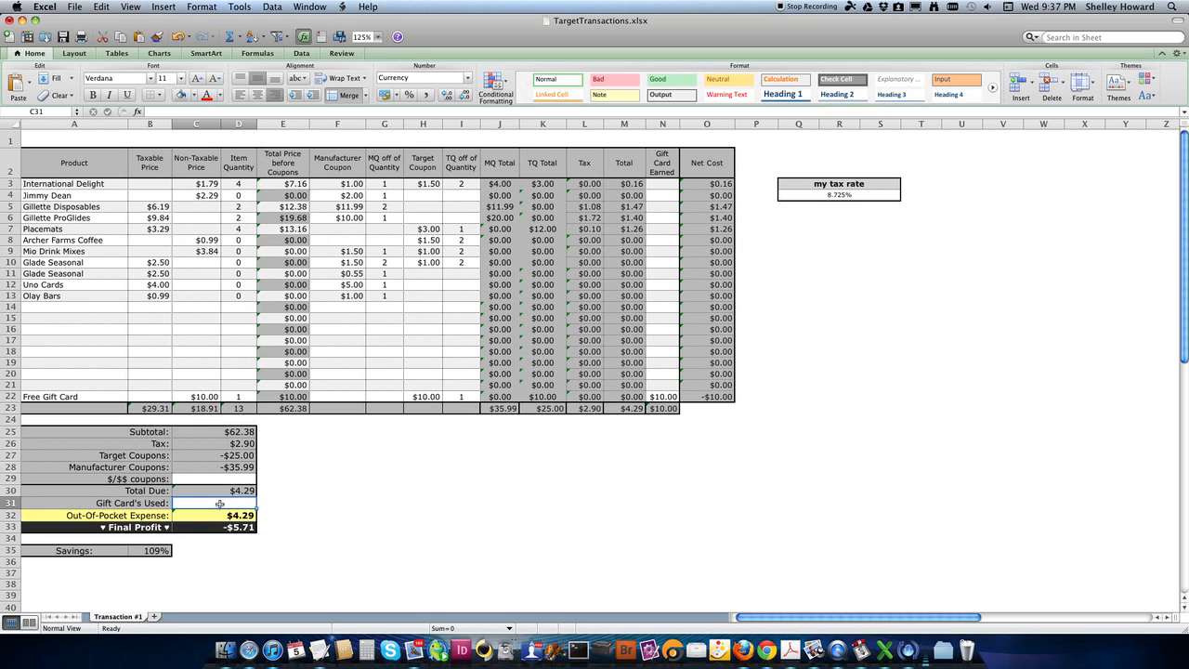
{"action": "type", "text": "3"}
{"action": "key", "text": "Return"}
{"action": "left_click", "coordinate": [213, 528]}
{"action": "left_click", "coordinate": [223, 506]}
{"action": "key", "text": "BackSpace"}
- Set the two Glade Seasonal item quantities to 4 and 1, and enter a $5.00 earned gift card in the second row
{"action": "left_click", "coordinate": [237, 264]}
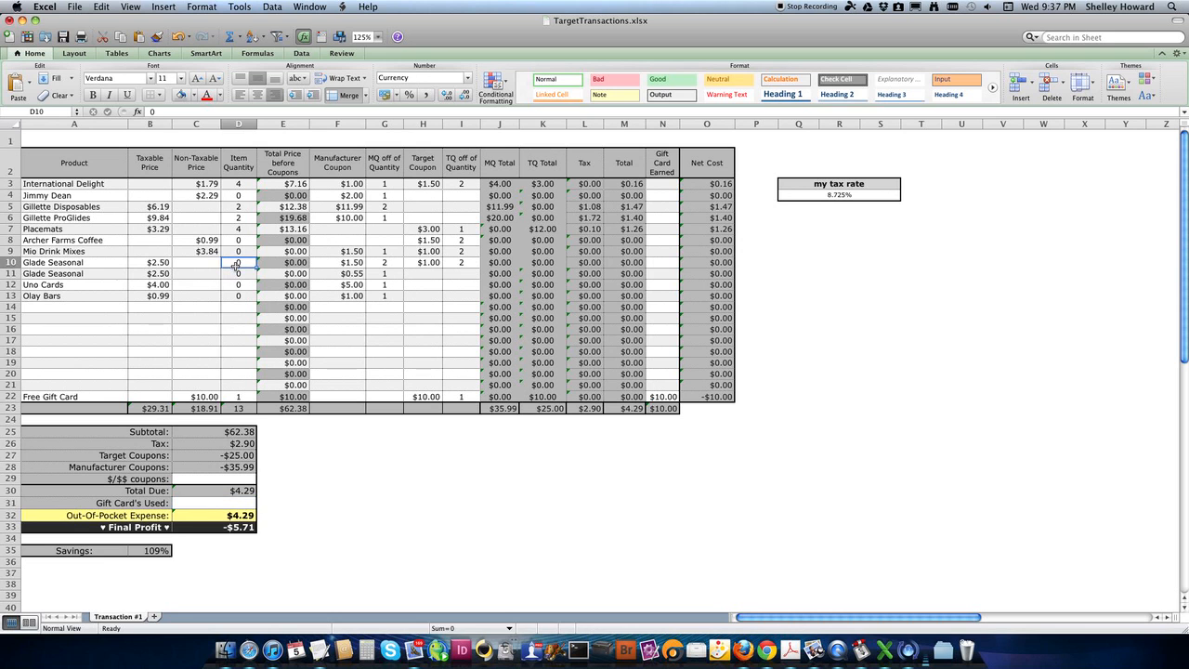
{"action": "type", "text": "4"}
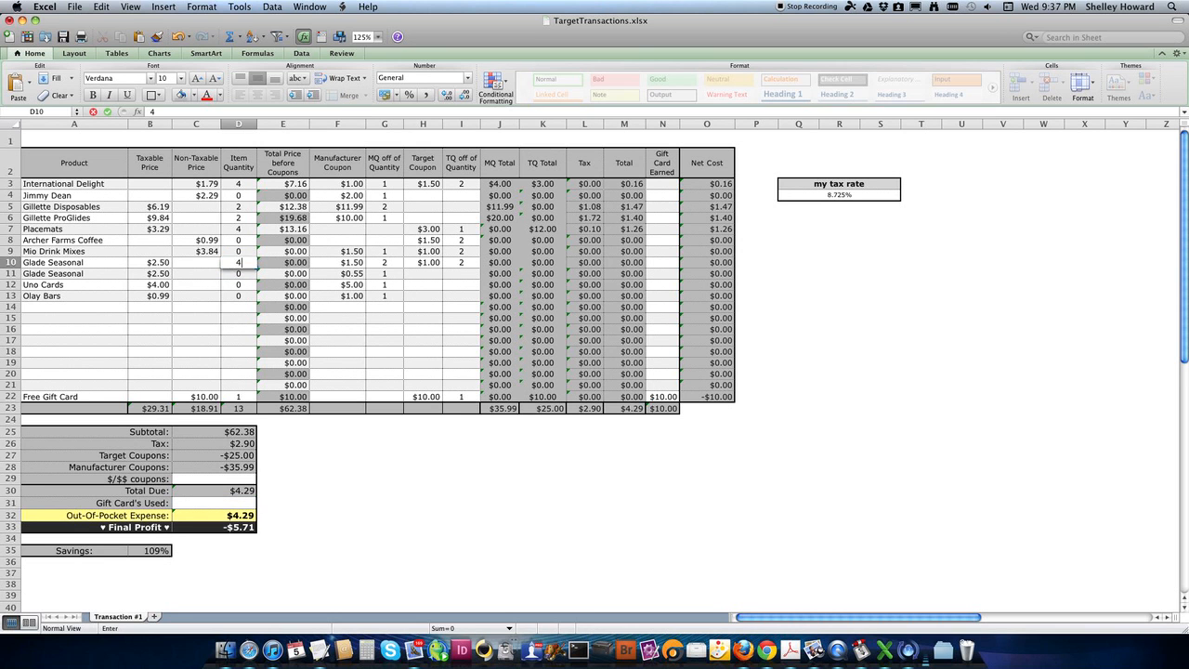
{"action": "key", "text": "Return"}
{"action": "type", "text": "1"}
{"action": "key", "text": "Return"}
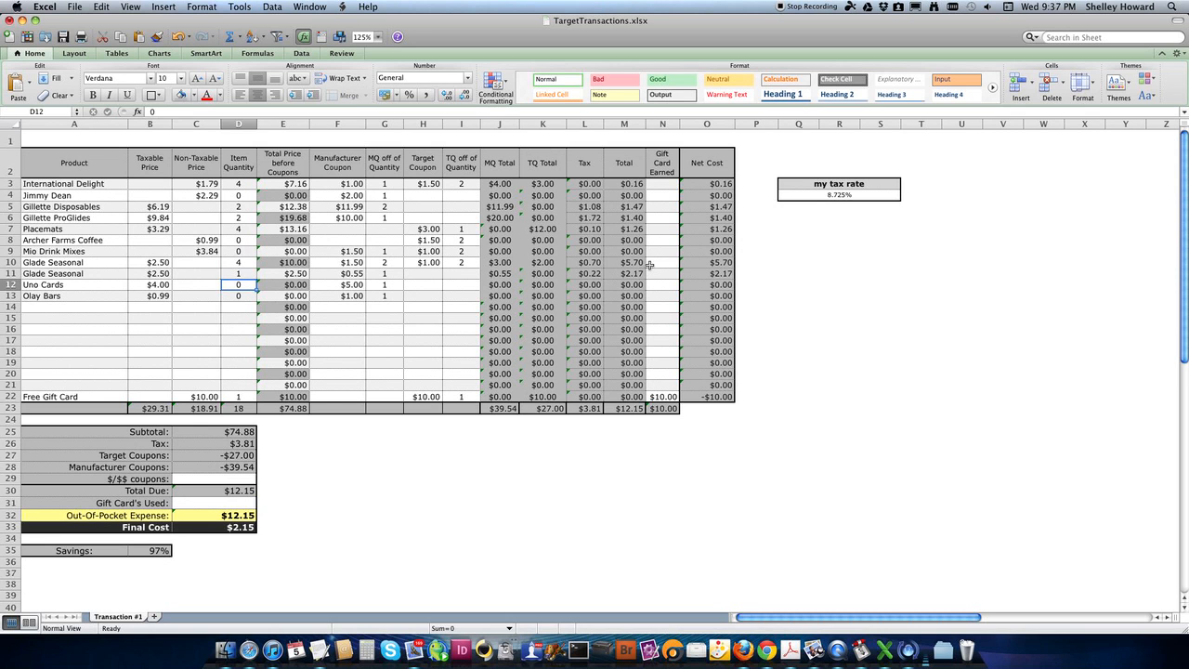
{"action": "left_click", "coordinate": [662, 273]}
{"action": "type", "text": "5"}
{"action": "key", "text": "Return"}
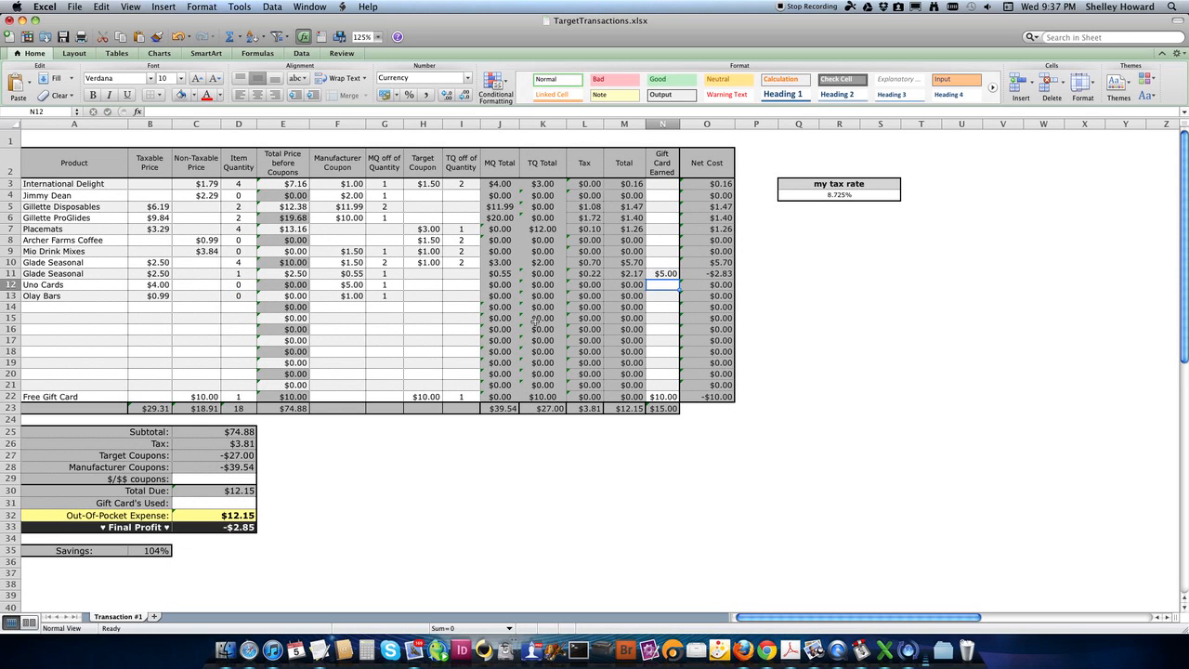
- Enter $5.00 for $/$$ coupons and $5.00 for Gift Card's Used in the transaction summary
{"action": "left_click", "coordinate": [223, 493]}
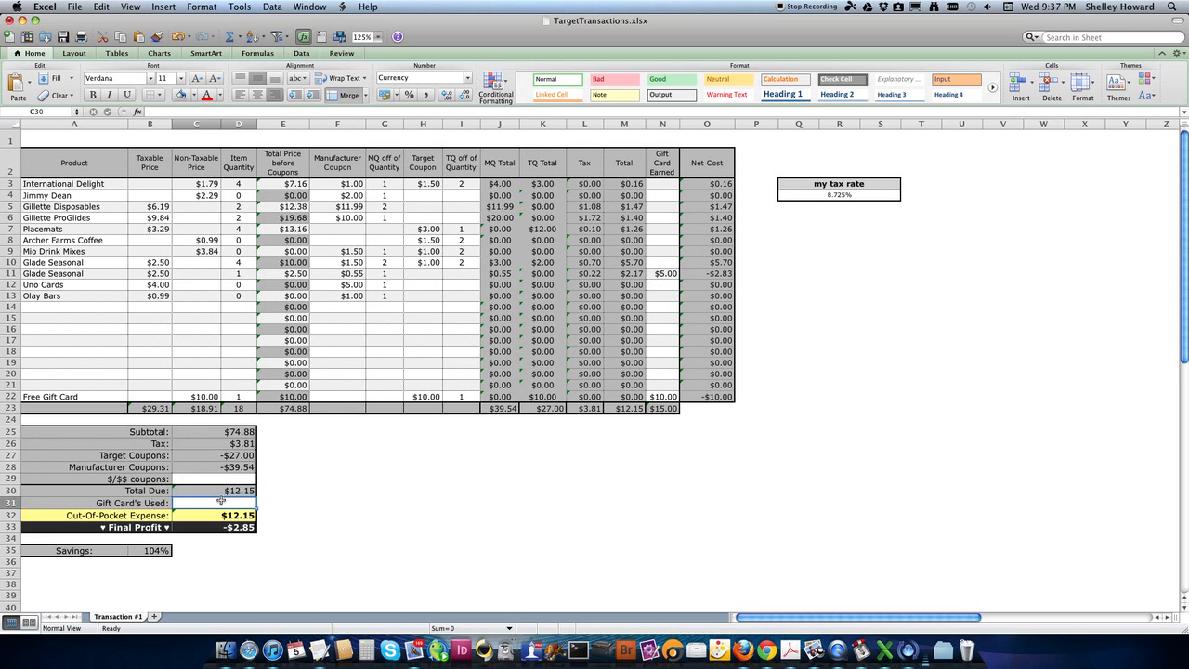
{"action": "left_click", "coordinate": [223, 478]}
{"action": "type", "text": "-5"}
{"action": "key", "text": "Return"}
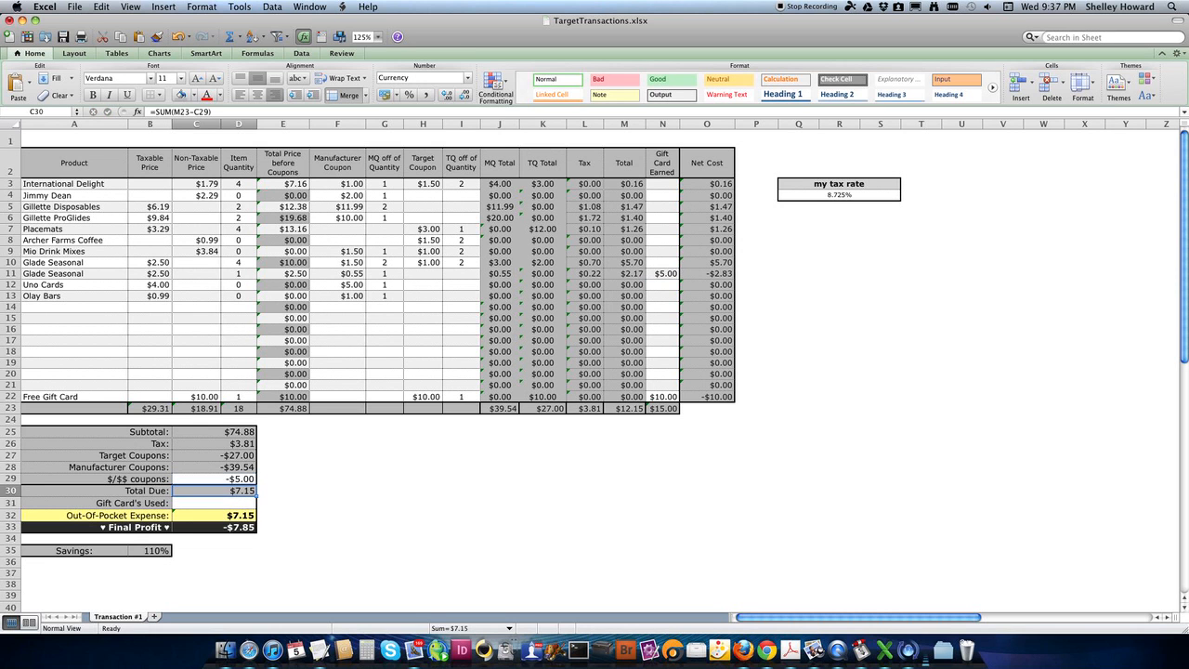
{"action": "left_click", "coordinate": [232, 503]}
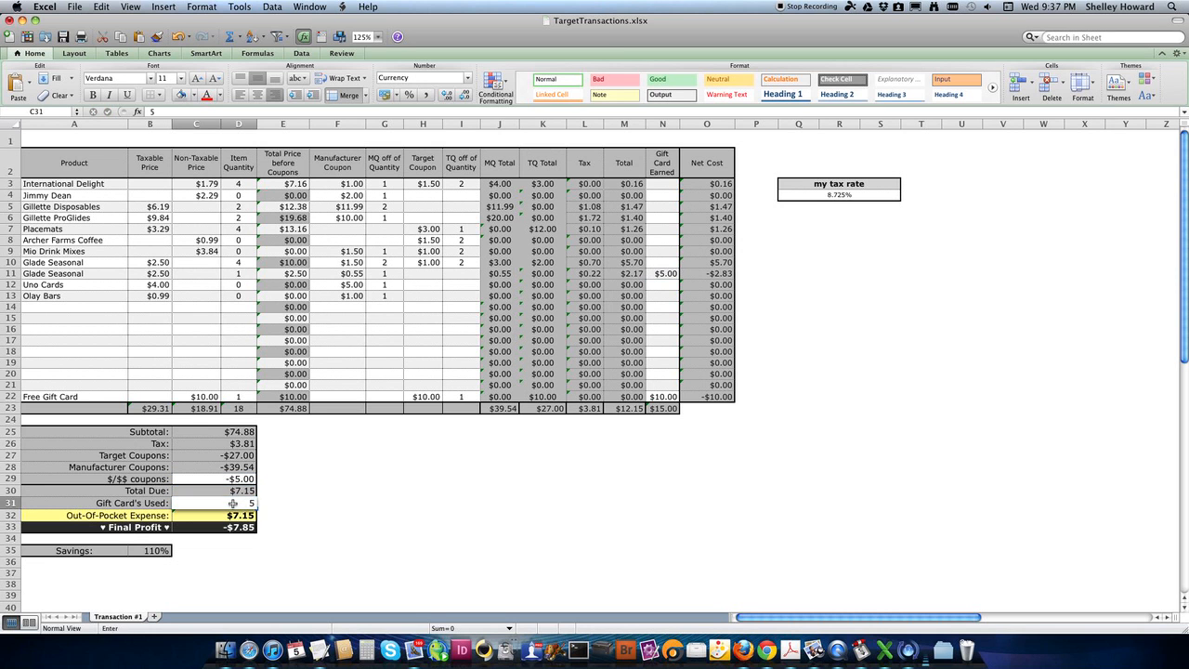
{"action": "type", "text": "5"}
{"action": "key", "text": "Return"}
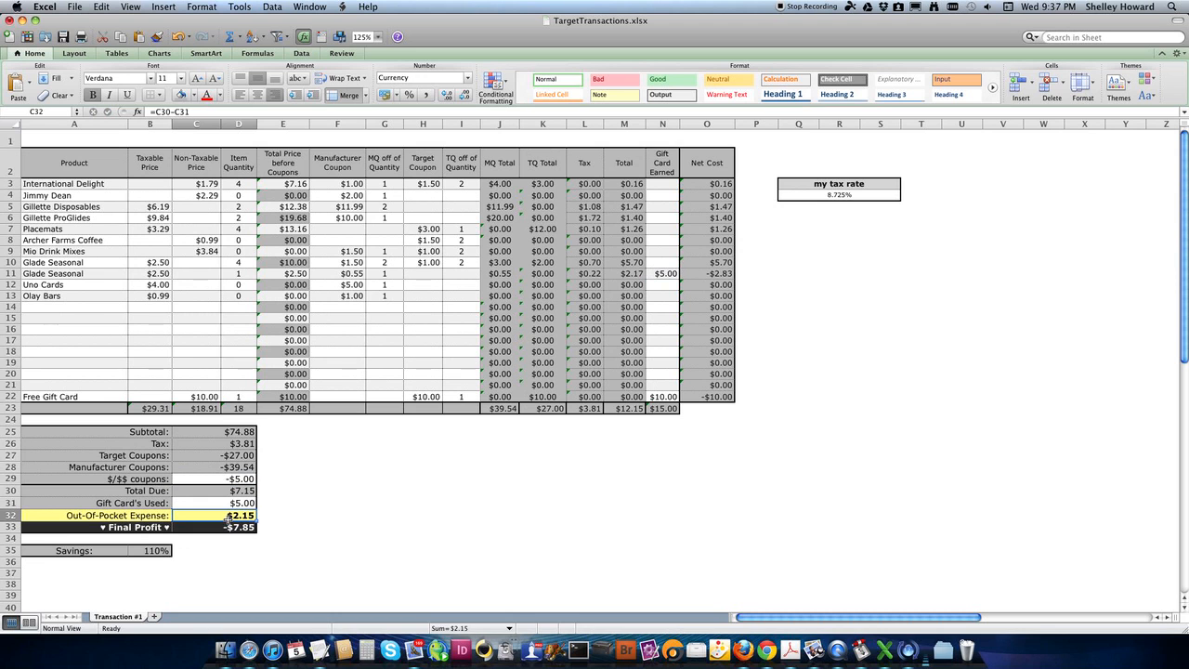
- Check the final profit and the savings percentage of the transaction
{"action": "left_click", "coordinate": [227, 527]}
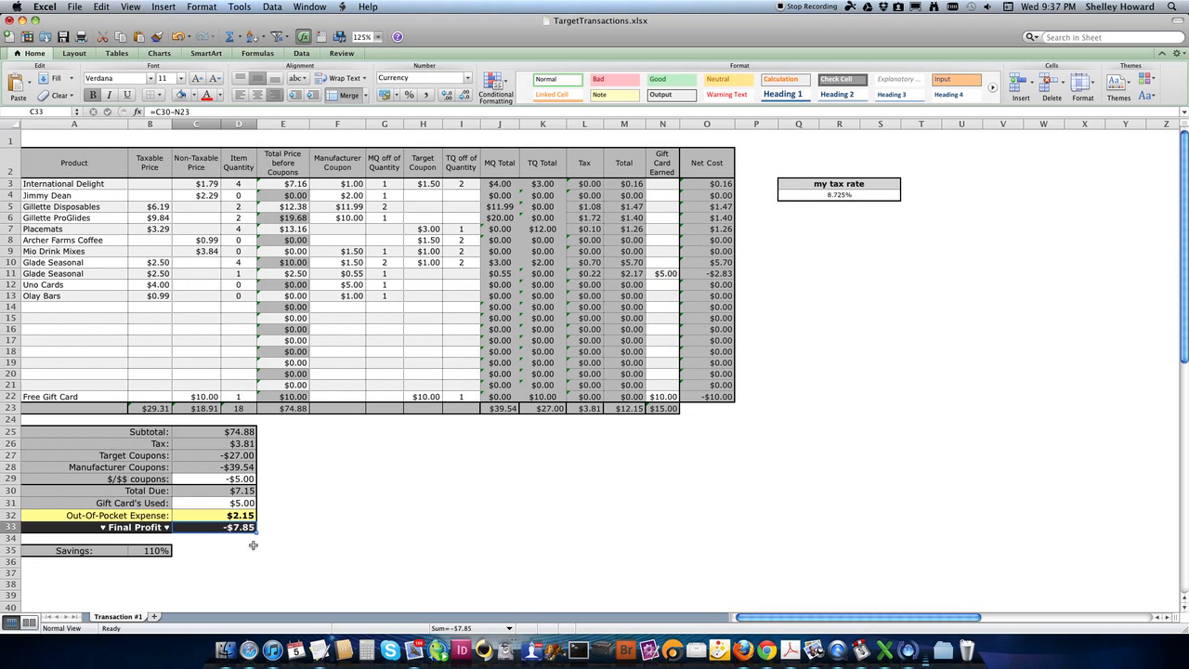
{"action": "left_click", "coordinate": [245, 550]}
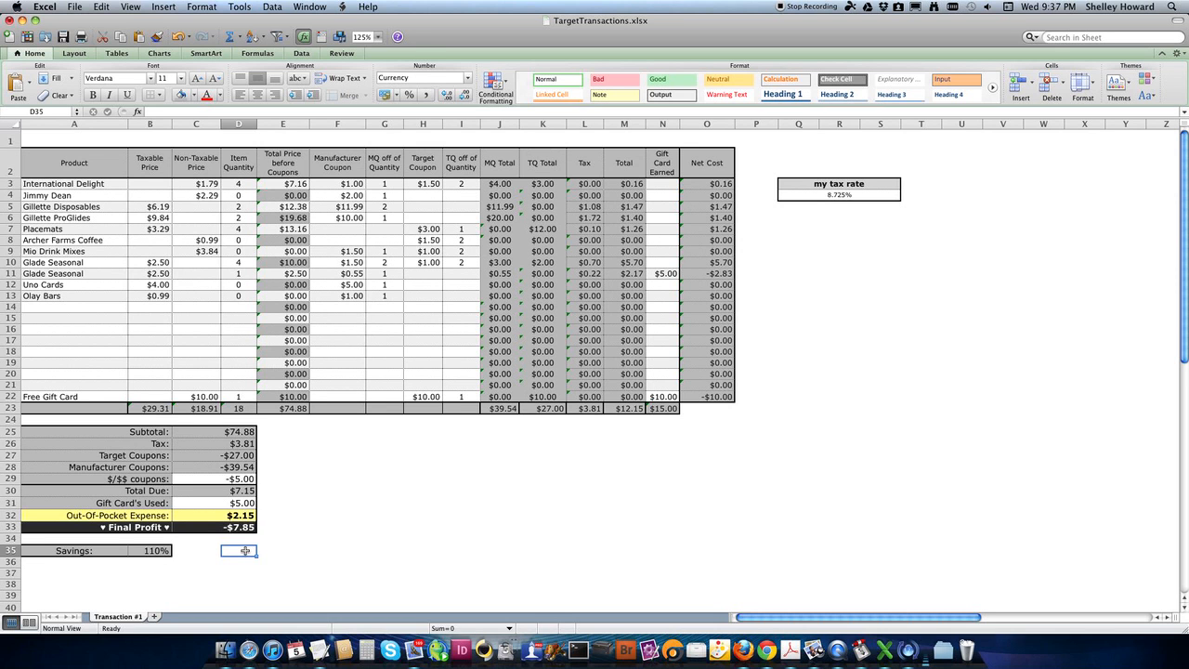
{"action": "left_click", "coordinate": [146, 552]}
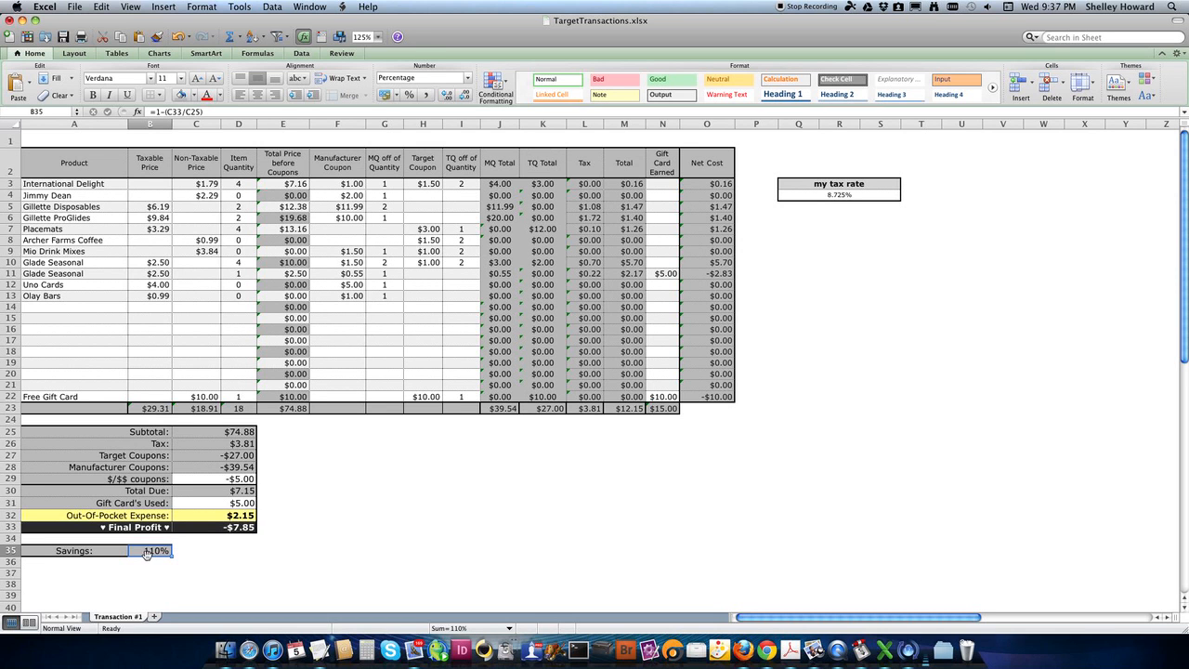
- Clear both the $/$$ coupons and the Gift Card's Used amounts in the transaction summary
{"action": "left_click", "coordinate": [235, 480]}
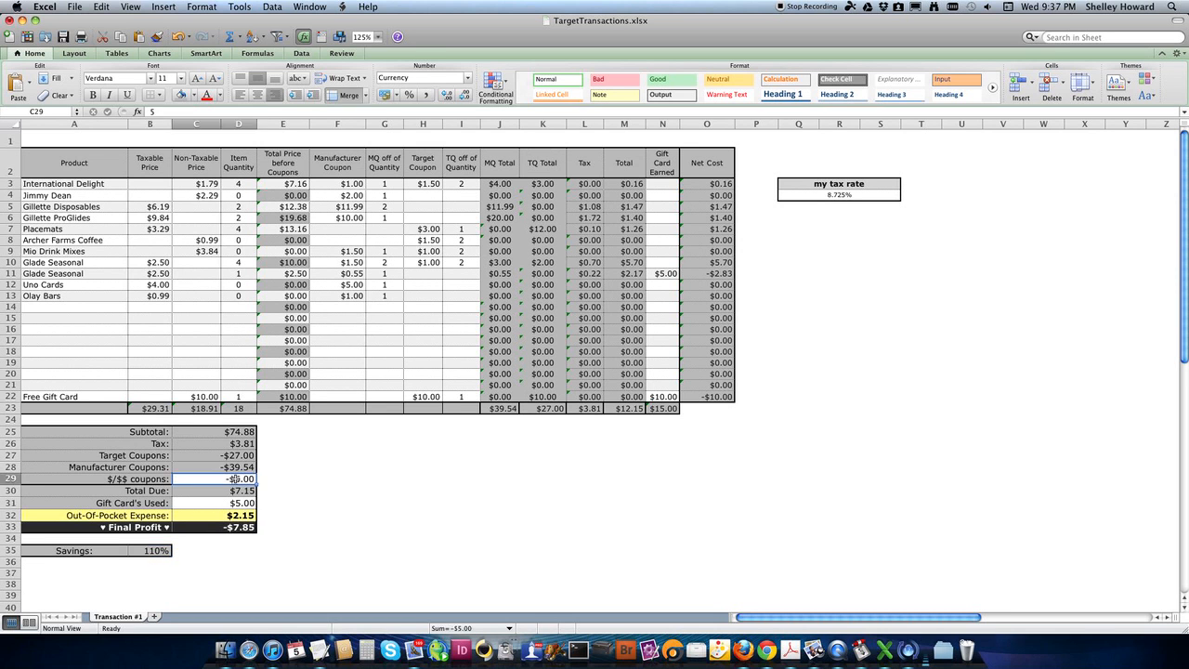
{"action": "key", "text": "Delete"}
{"action": "left_click", "coordinate": [235, 503]}
{"action": "key", "text": "Delete"}
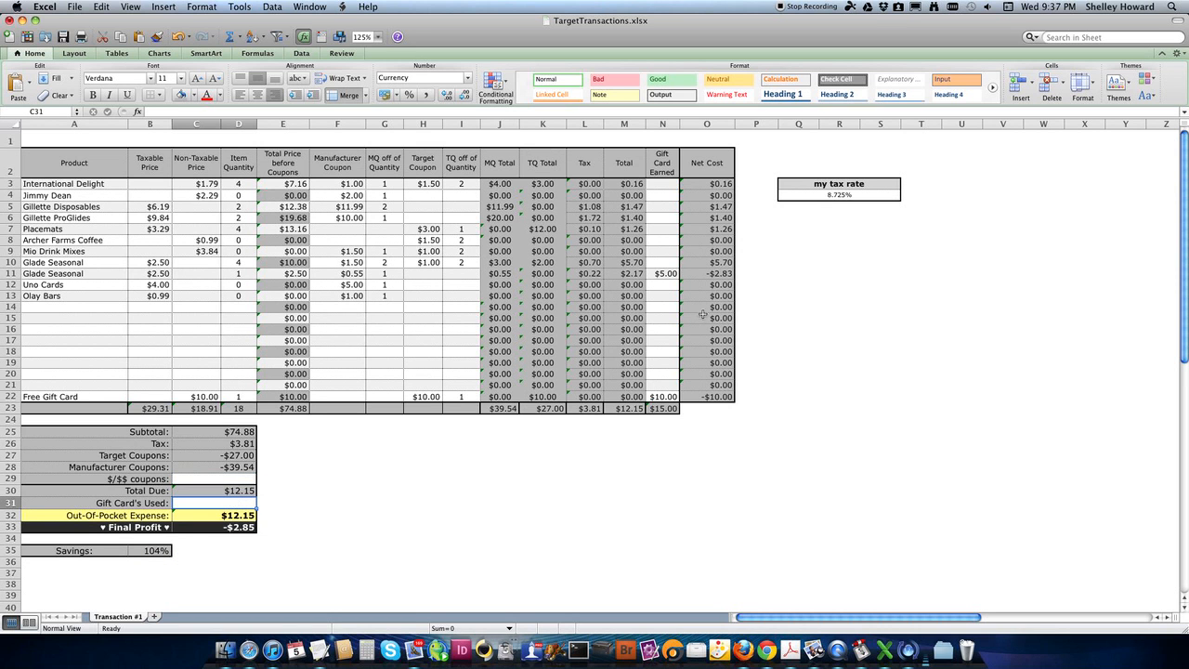
- Set the item quantities of Jimmy Dean and Olay Bars to 4 each
{"action": "left_click", "coordinate": [239, 196]}
{"action": "type", "text": "4"}
{"action": "key", "text": "Return"}
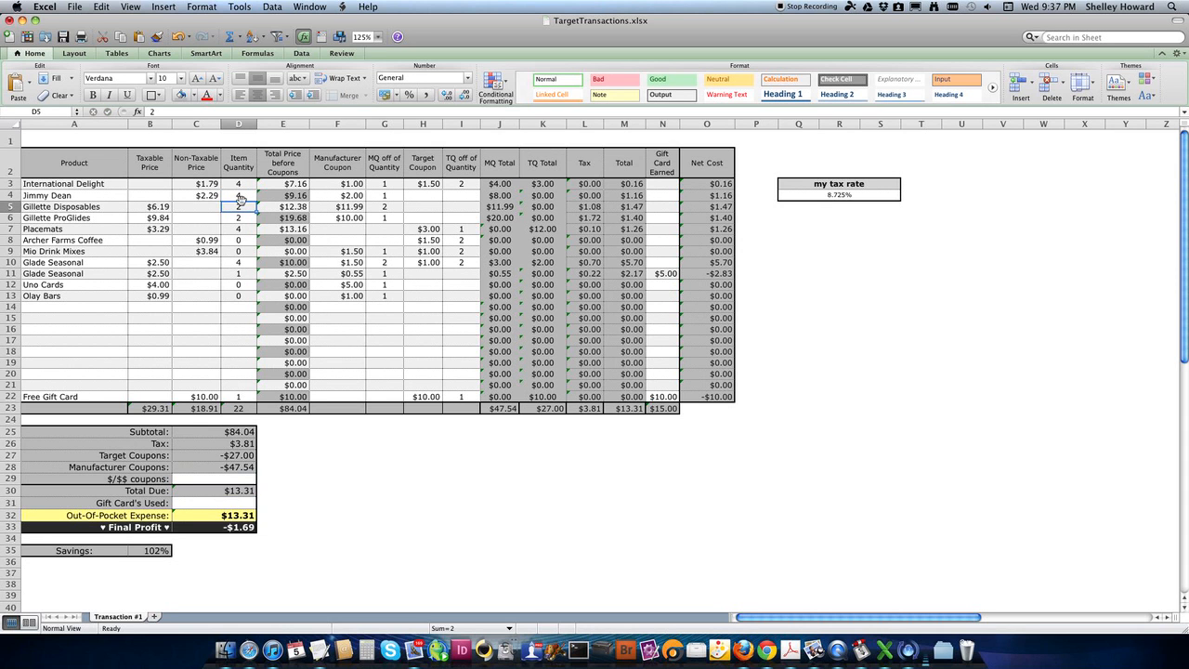
{"action": "left_click", "coordinate": [233, 296]}
{"action": "type", "text": "4"}
{"action": "key", "text": "Return"}
- Set the Mio Drink Mixes item quantity to 3 and enter a $5.00 earned gift card for it
{"action": "left_click", "coordinate": [238, 252]}
{"action": "type", "text": "3"}
{"action": "key", "text": "Return"}
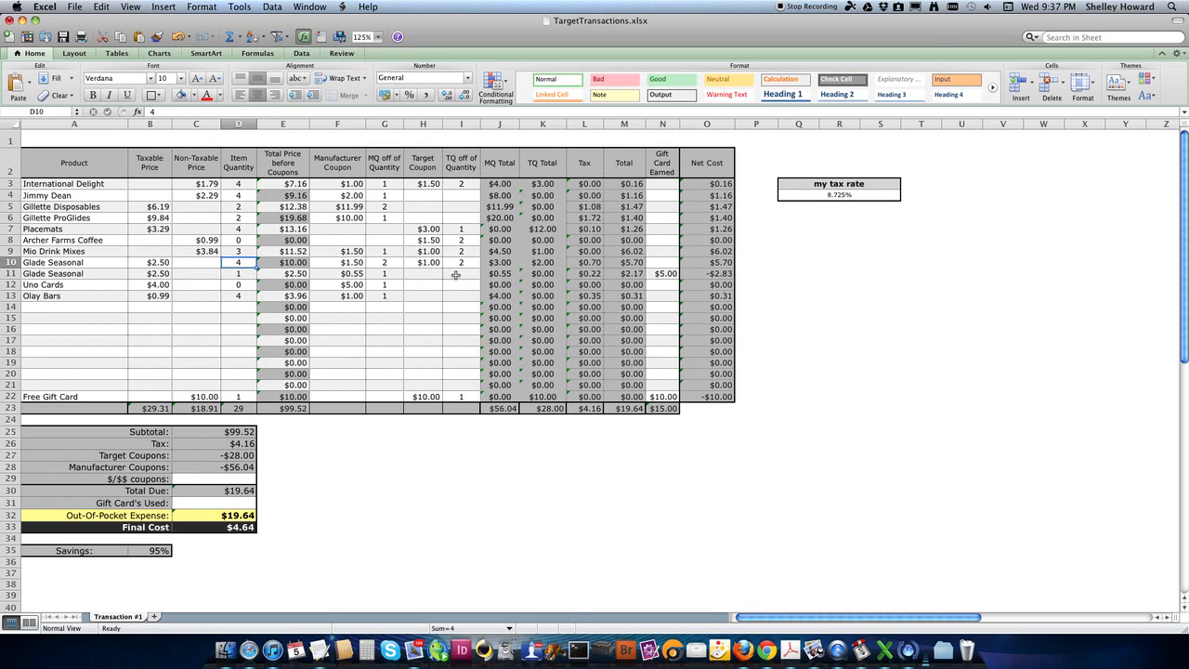
{"action": "left_click", "coordinate": [659, 251]}
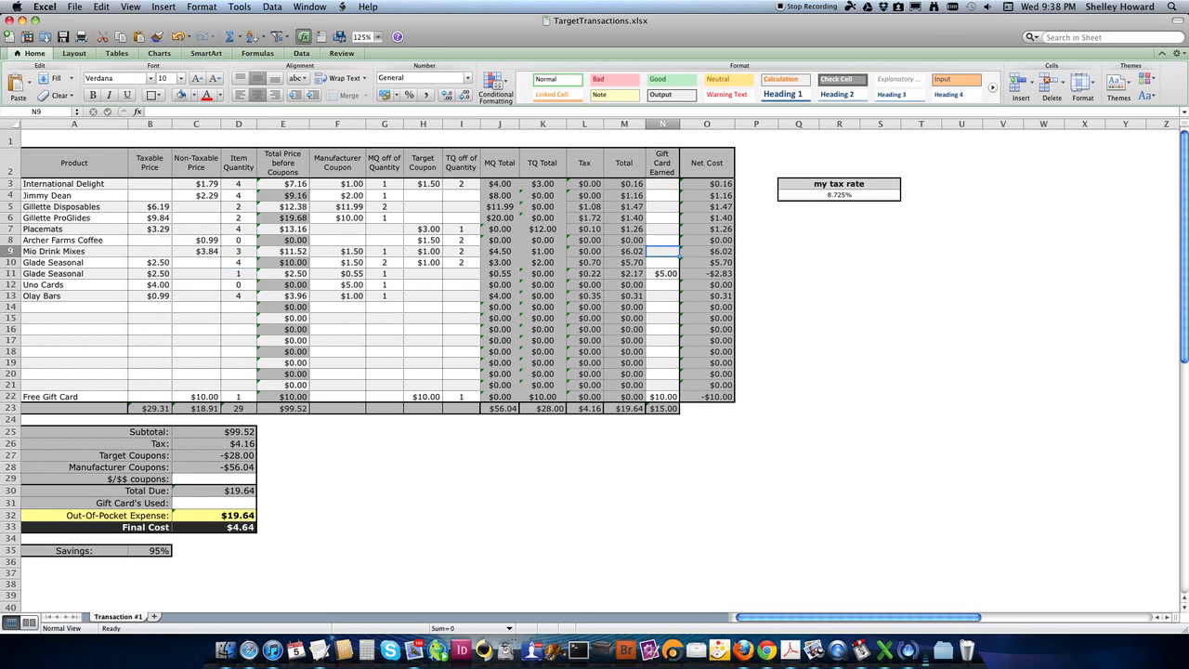
{"action": "type", "text": "5"}
{"action": "key", "text": "Return"}
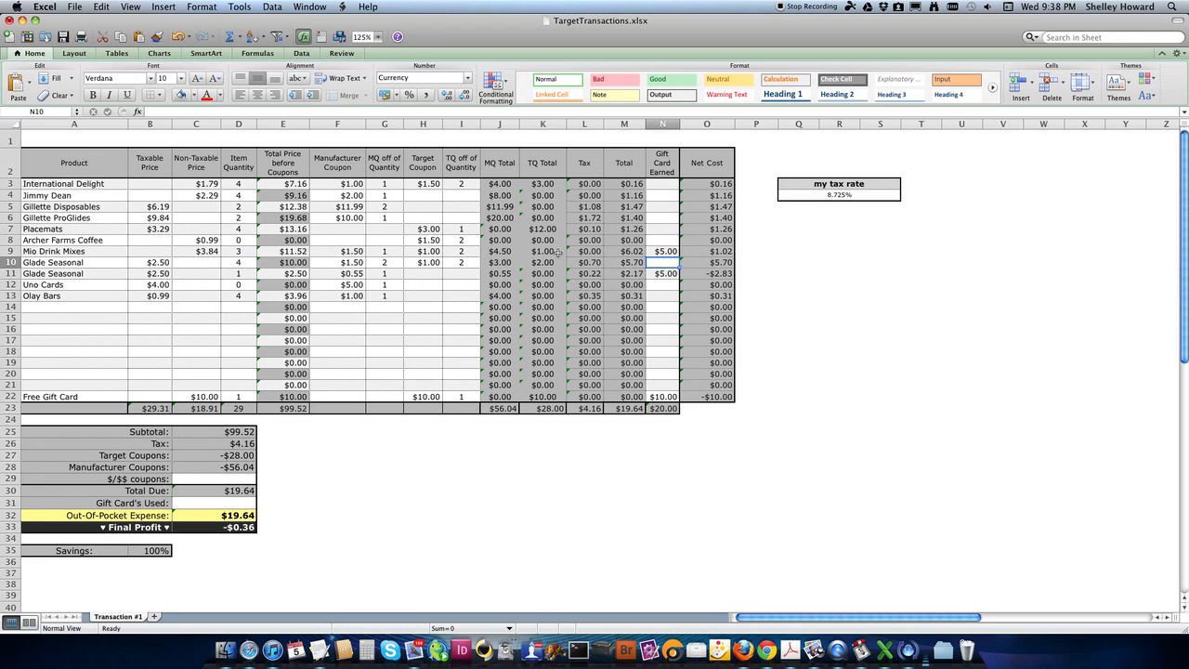
- Set the item quantity of Archer Farms Coffee to 8
{"action": "left_click", "coordinate": [241, 230]}
{"action": "left_click", "coordinate": [241, 240]}
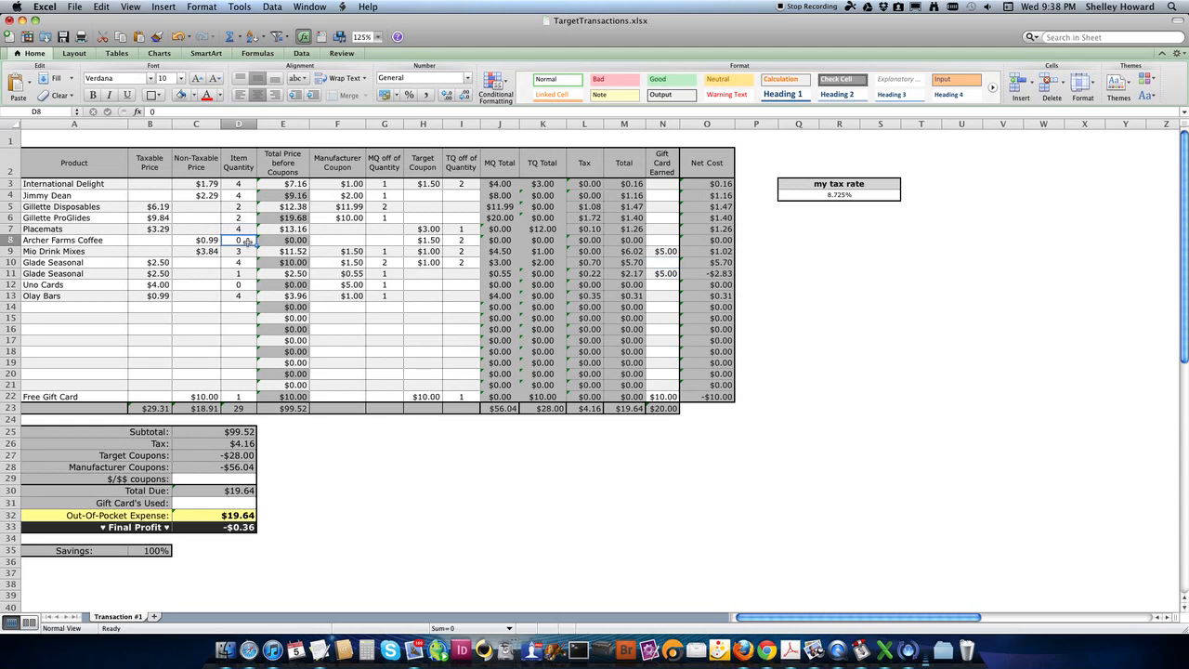
{"action": "type", "text": "8"}
{"action": "key", "text": "Return"}
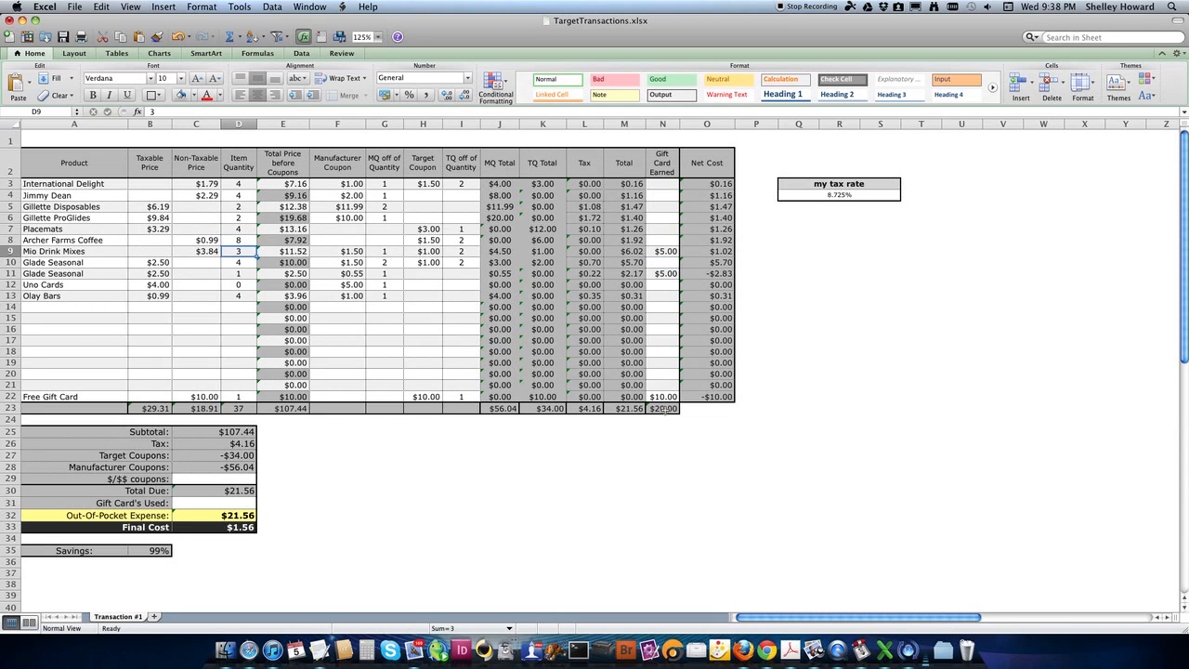
- Check the total of gift cards earned, the total due and the final cost of the transaction
{"action": "left_click", "coordinate": [663, 408]}
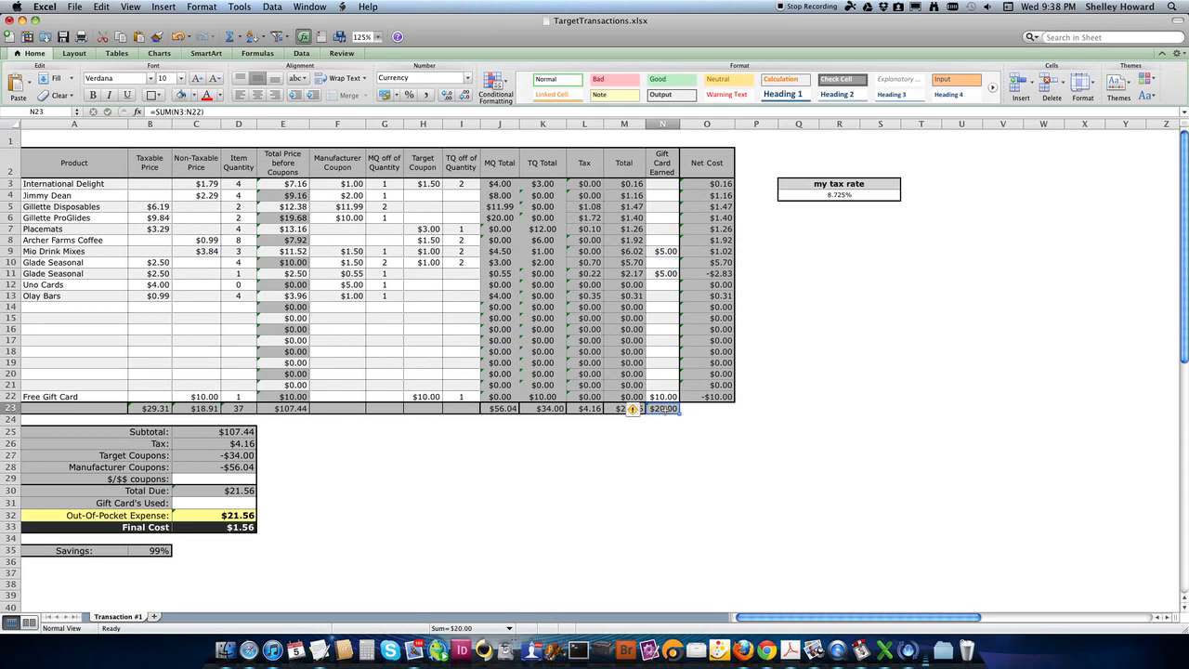
{"action": "left_click", "coordinate": [238, 492]}
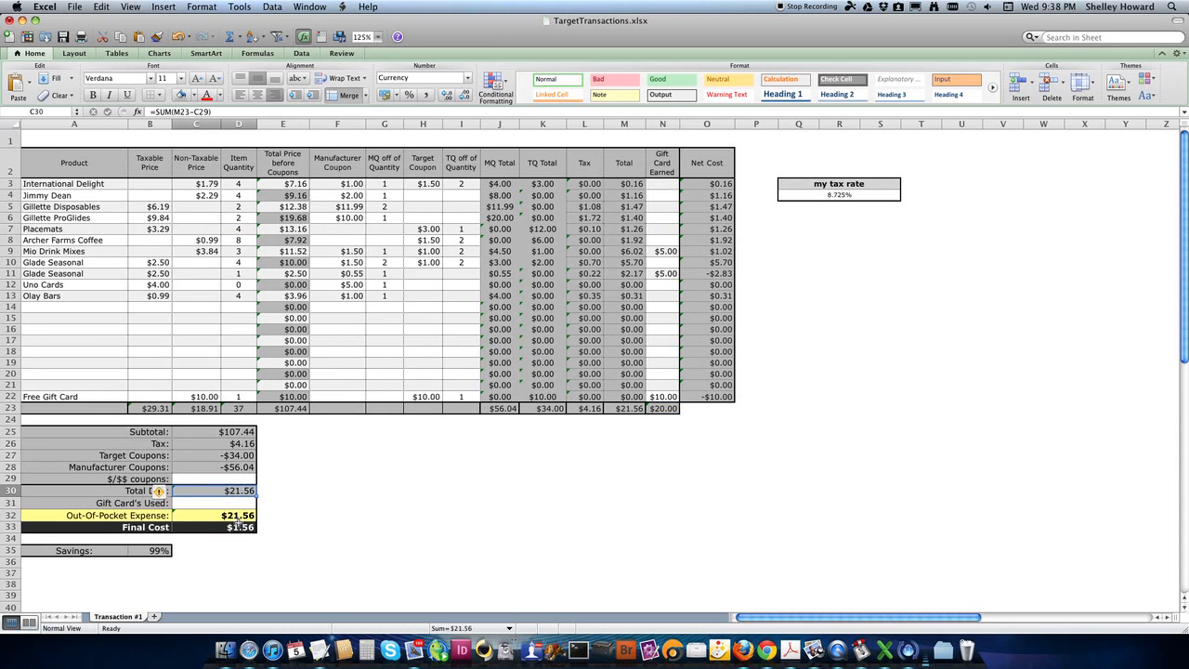
{"action": "left_click", "coordinate": [238, 527]}
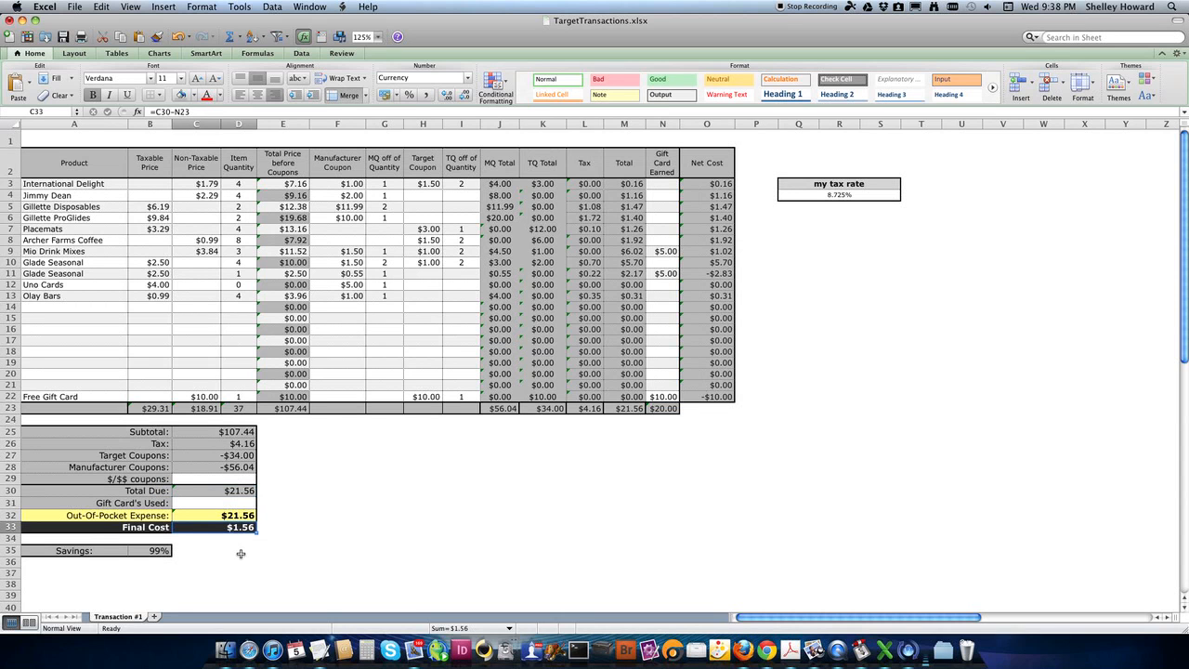
{"action": "left_click", "coordinate": [240, 553]}
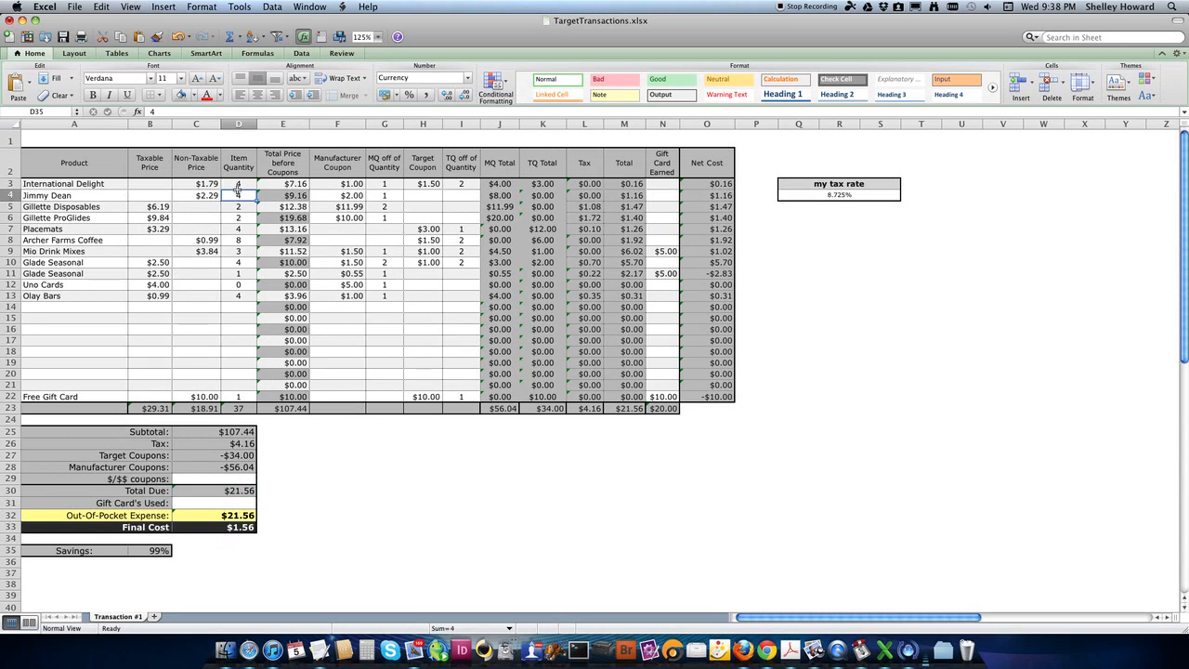
- Review the product, price and item quantity entries from Jimmy Dean to Olay Bars and the manufacturer and Target coupon entries beside them
{"action": "left_click_drag", "start_coordinate": [238, 195], "coordinate": [227, 296]}
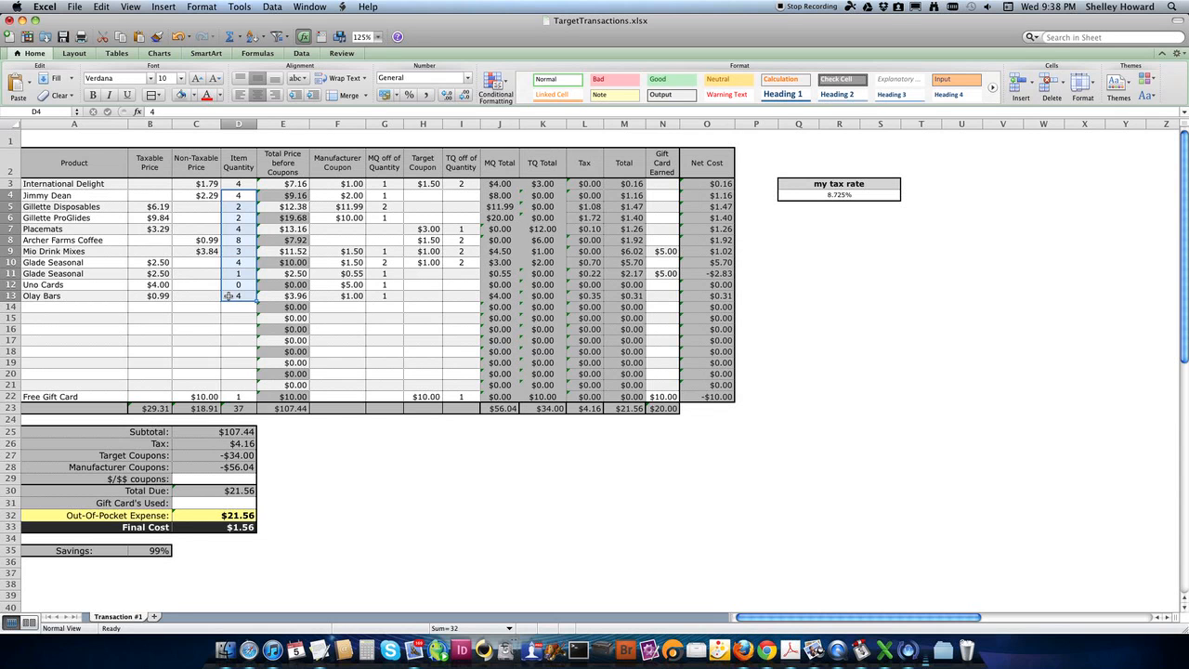
{"action": "left_click_drag", "start_coordinate": [50, 195], "coordinate": [235, 296]}
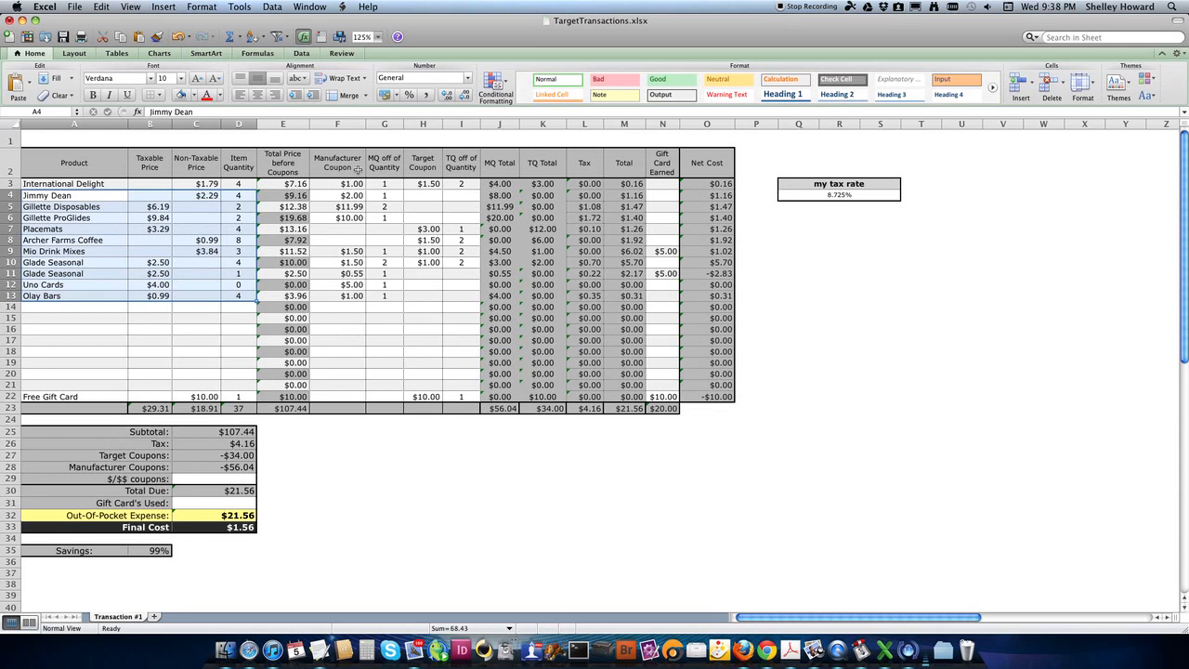
{"action": "left_click_drag", "start_coordinate": [344, 195], "coordinate": [449, 305]}
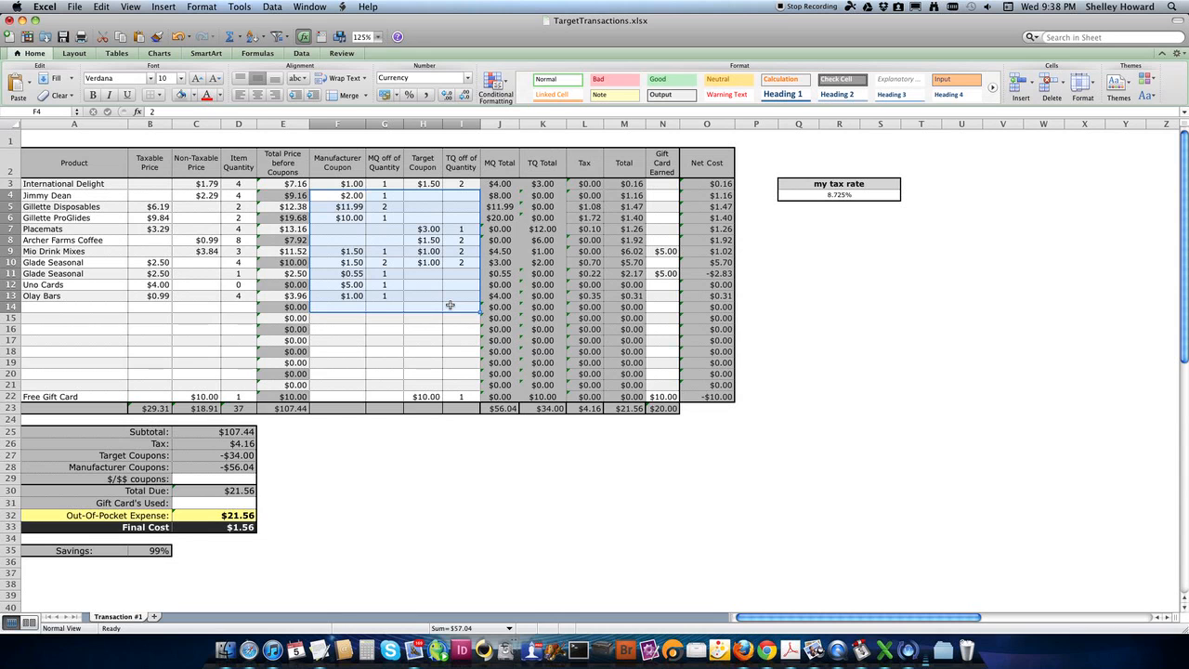
{"action": "left_click", "coordinate": [413, 492]}
{"action": "left_click_drag", "start_coordinate": [50, 197], "coordinate": [229, 296]}
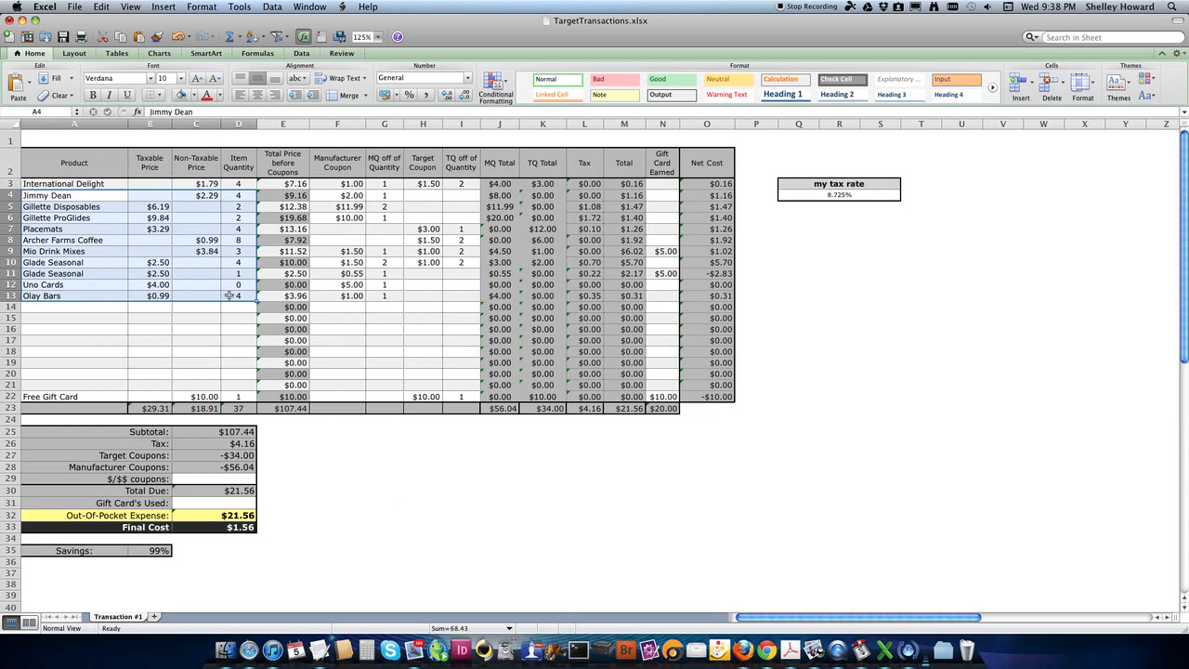
{"action": "left_click_drag", "start_coordinate": [353, 187], "coordinate": [465, 310]}
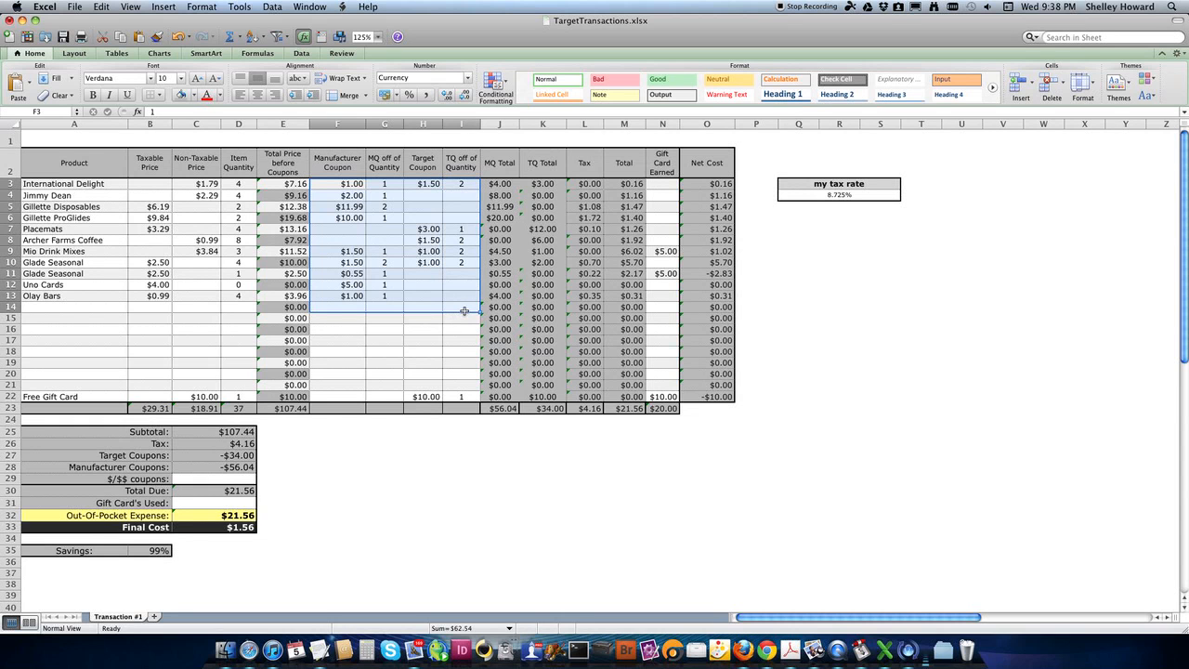
{"action": "left_click", "coordinate": [443, 351]}
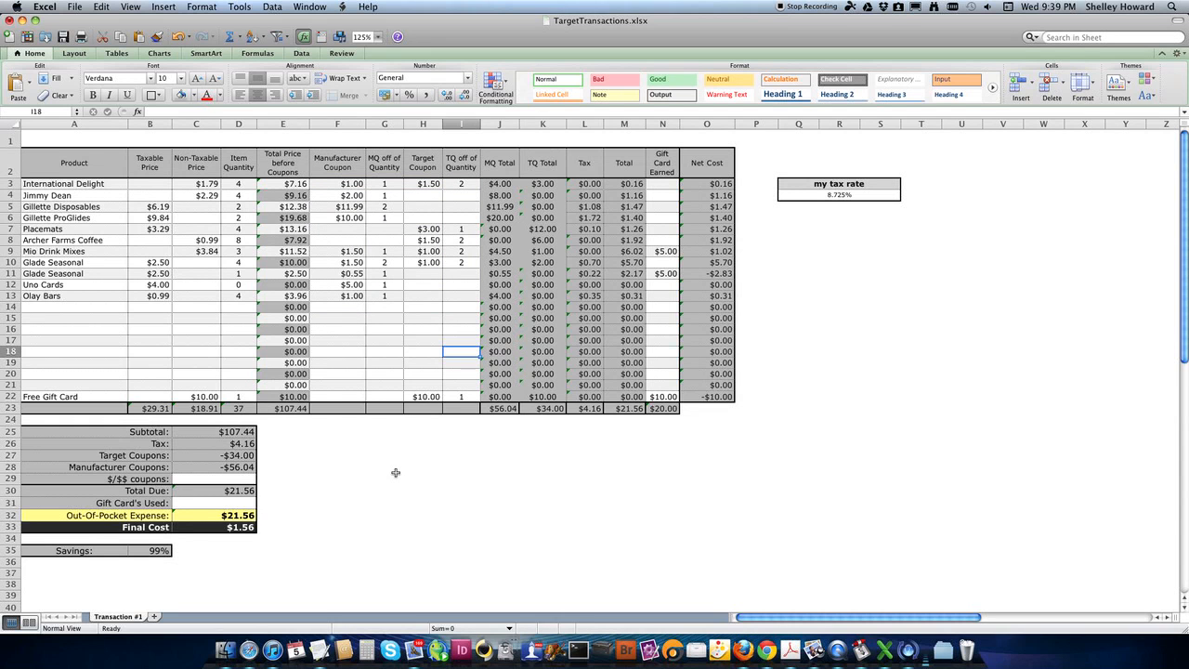
- Examine the tax and Target coupons amounts in the transaction summary below the product table
{"action": "left_click", "coordinate": [288, 443]}
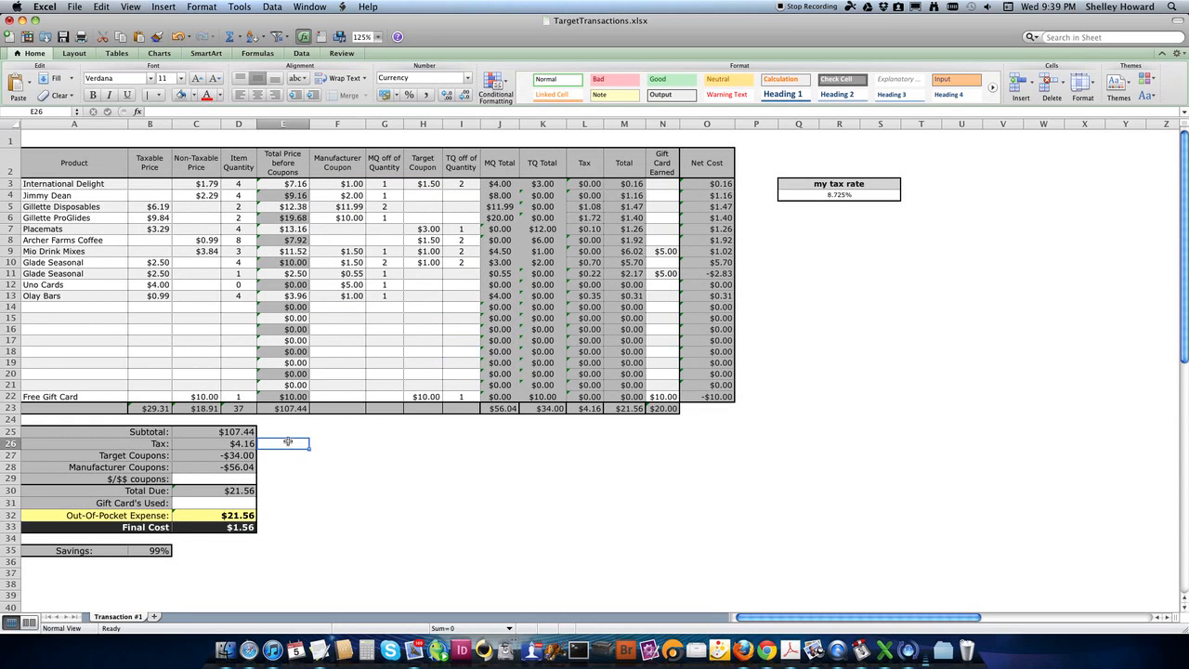
{"action": "left_click", "coordinate": [218, 443]}
{"action": "left_click", "coordinate": [275, 443]}
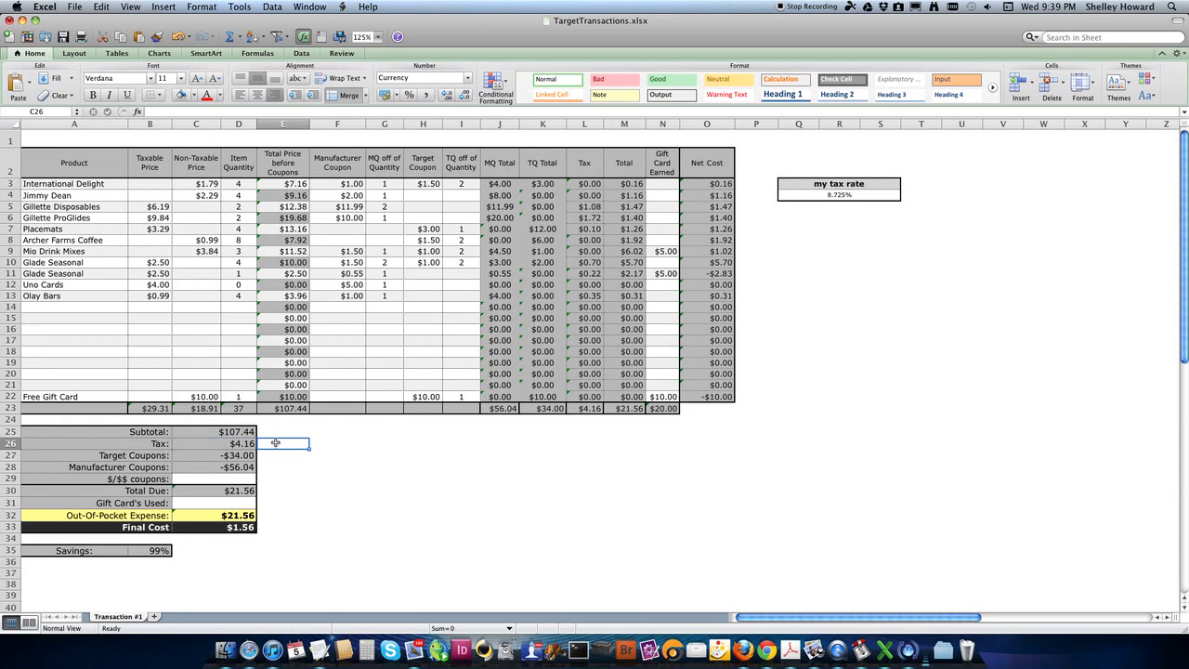
{"action": "left_click", "coordinate": [219, 443]}
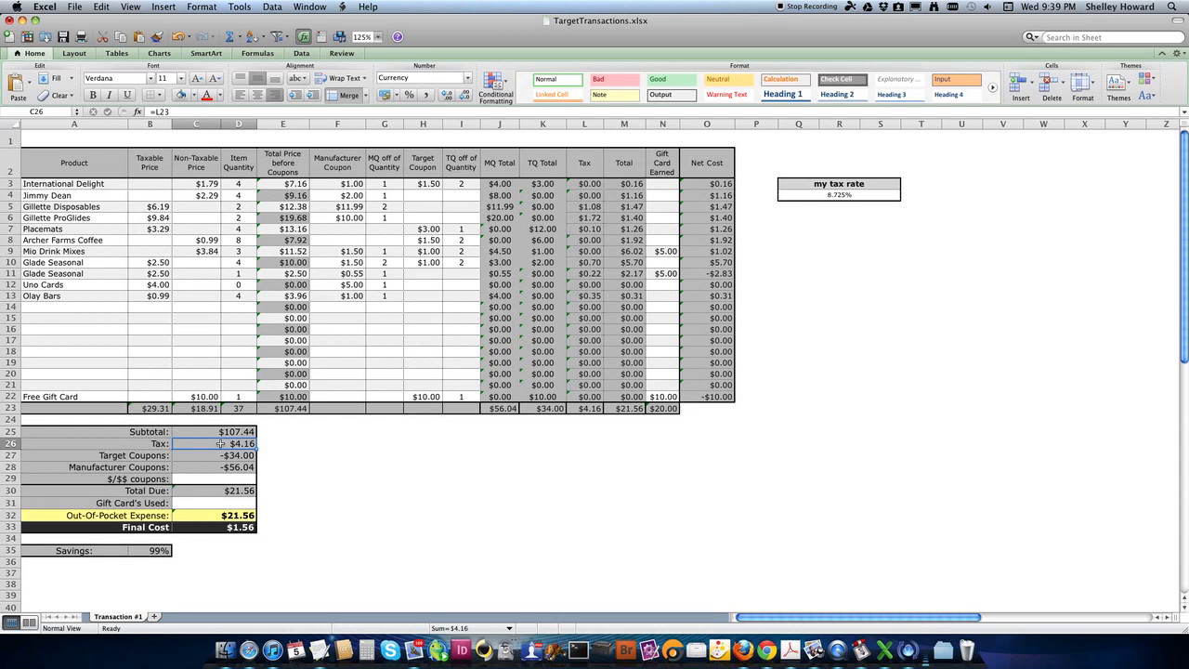
{"action": "left_click", "coordinate": [261, 447]}
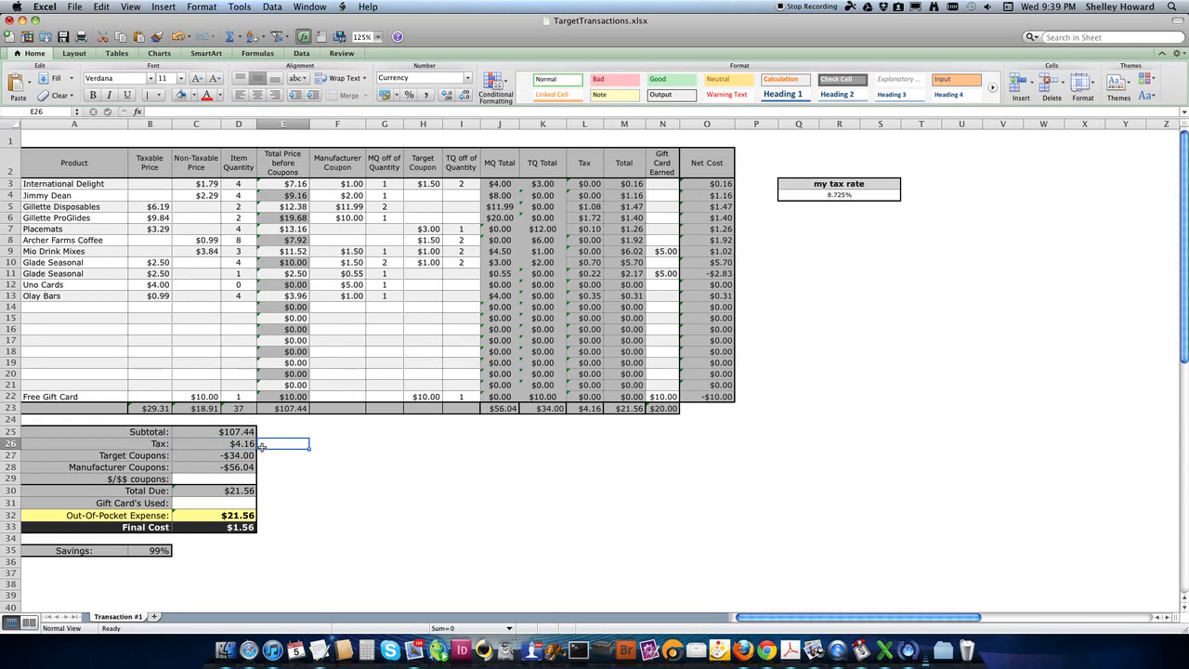
{"action": "left_click", "coordinate": [228, 451]}
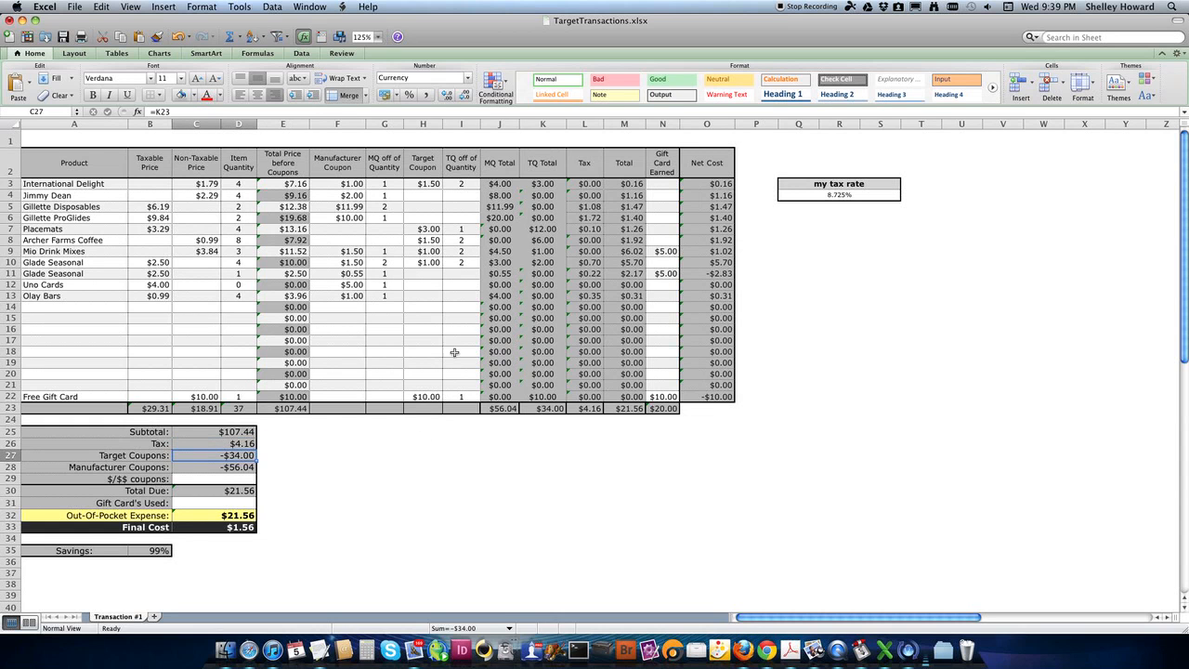
- Compare the Target coupon and non-taxable price of International Delight, and check how the taxable price total and the subtotal are calculated
{"action": "left_click", "coordinate": [428, 184]}
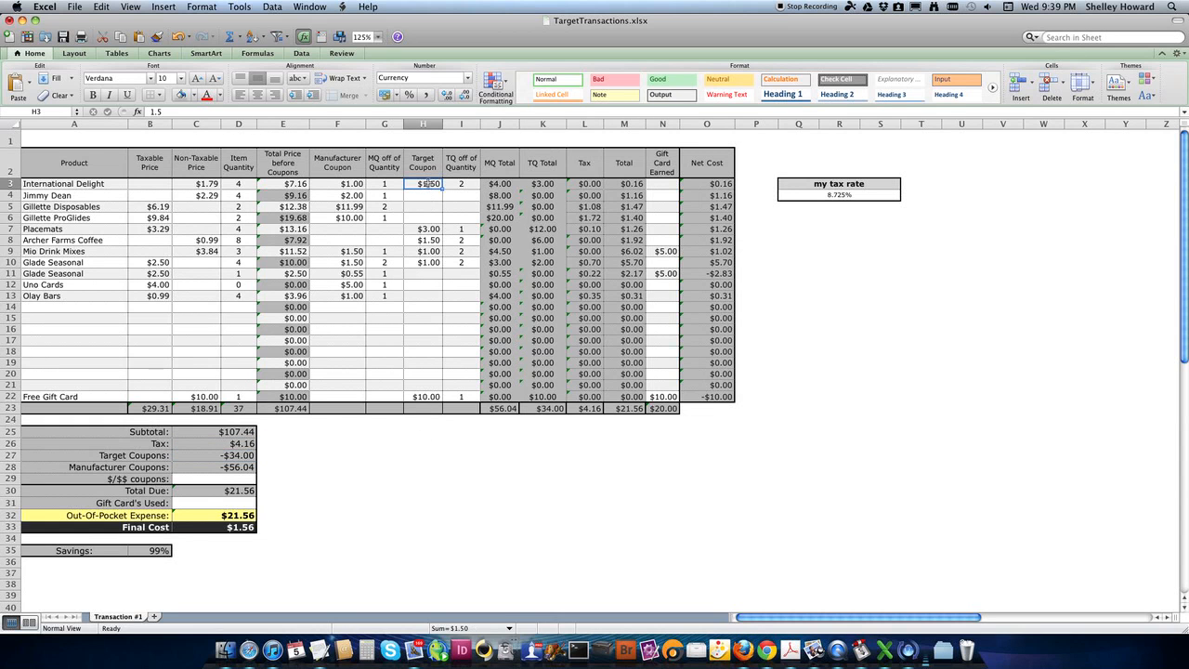
{"action": "left_click", "coordinate": [205, 186]}
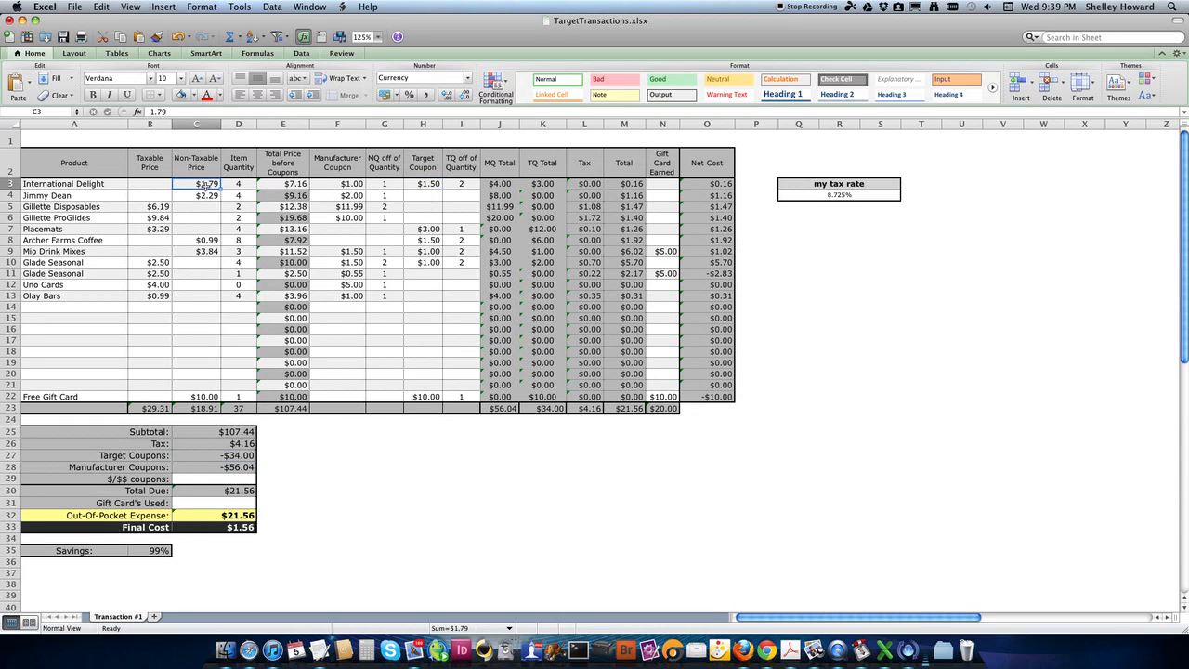
{"action": "left_click", "coordinate": [152, 410]}
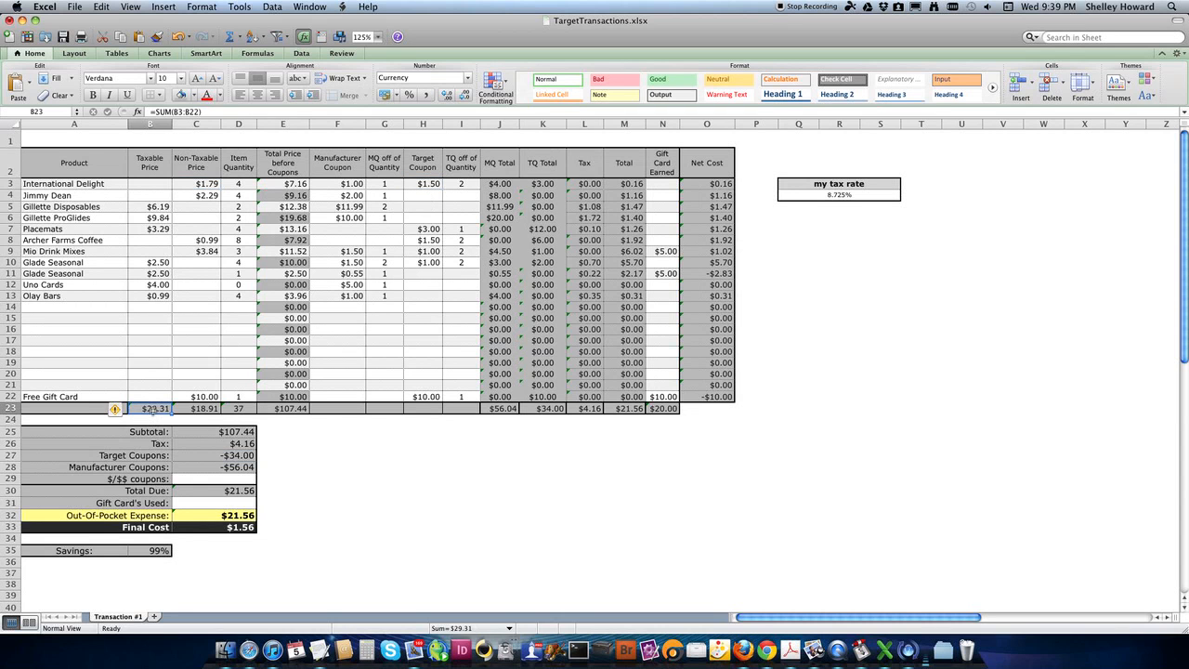
{"action": "left_click", "coordinate": [223, 432]}
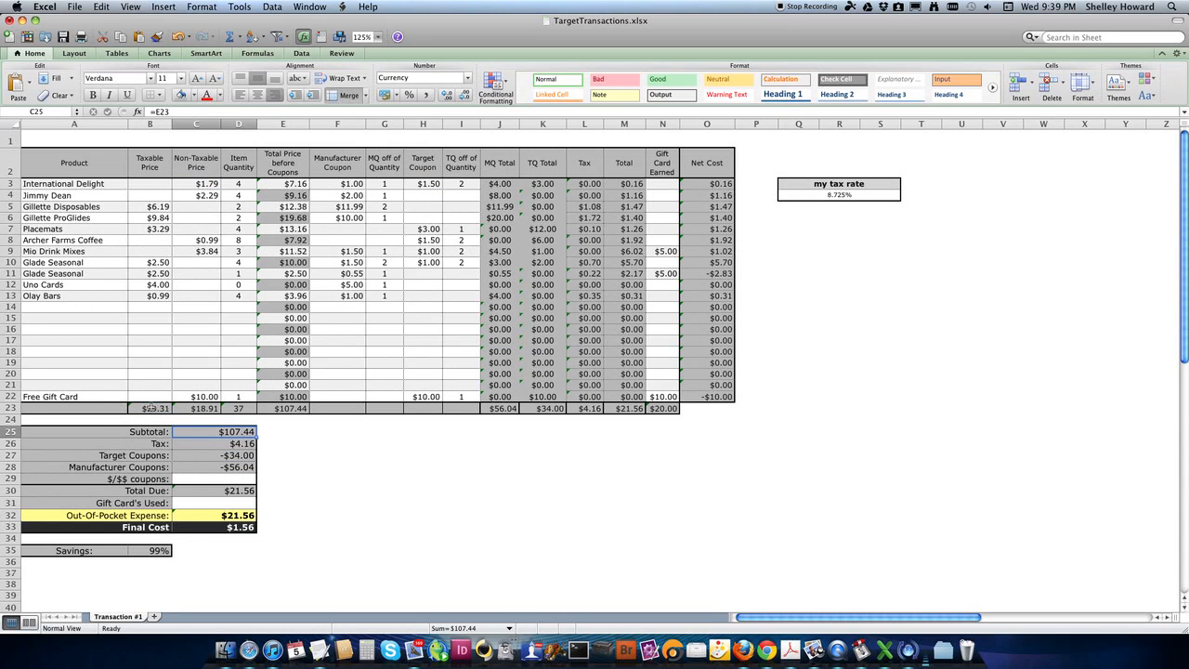
{"action": "left_click", "coordinate": [151, 406]}
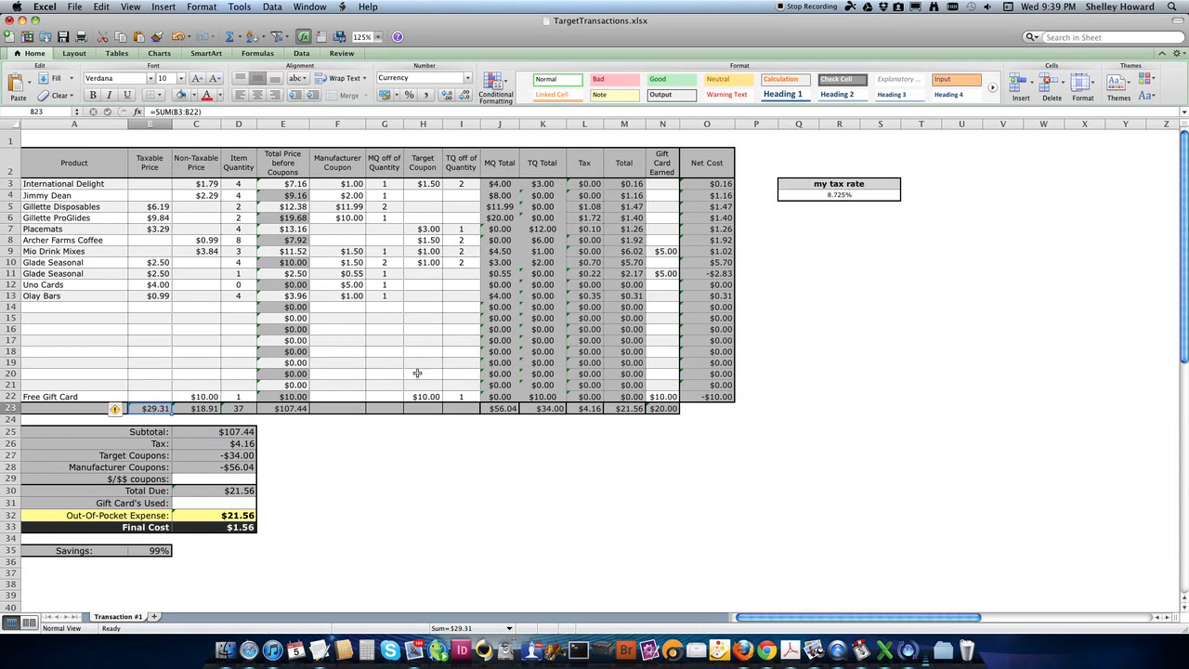
{"action": "left_click", "coordinate": [336, 452]}
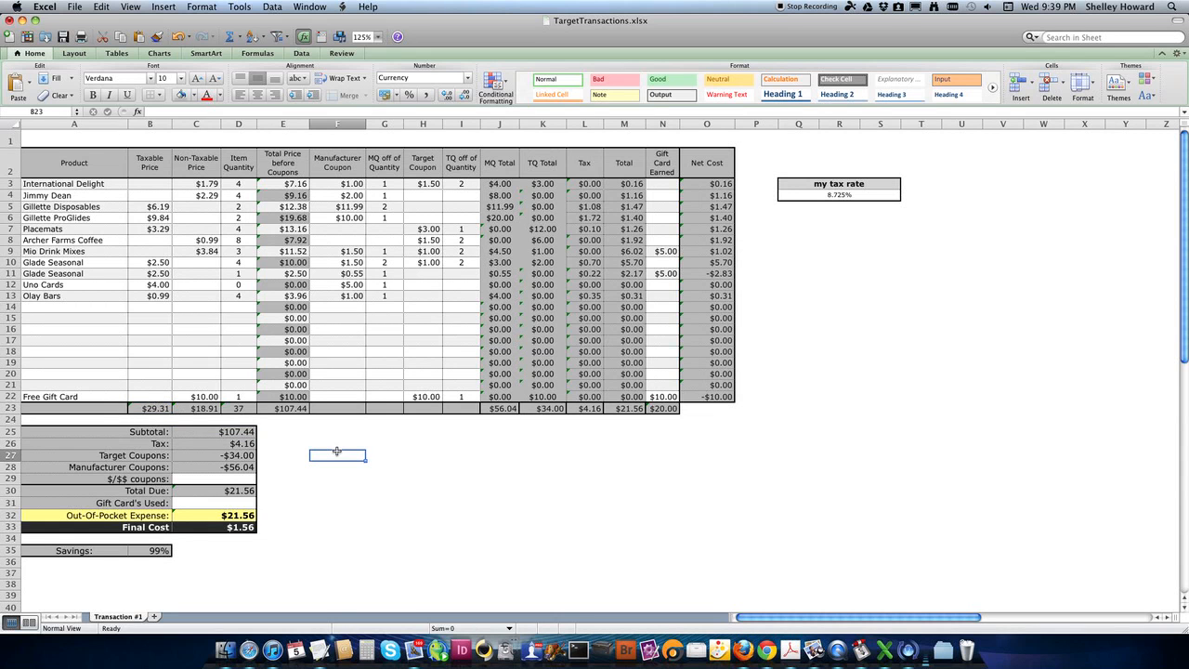